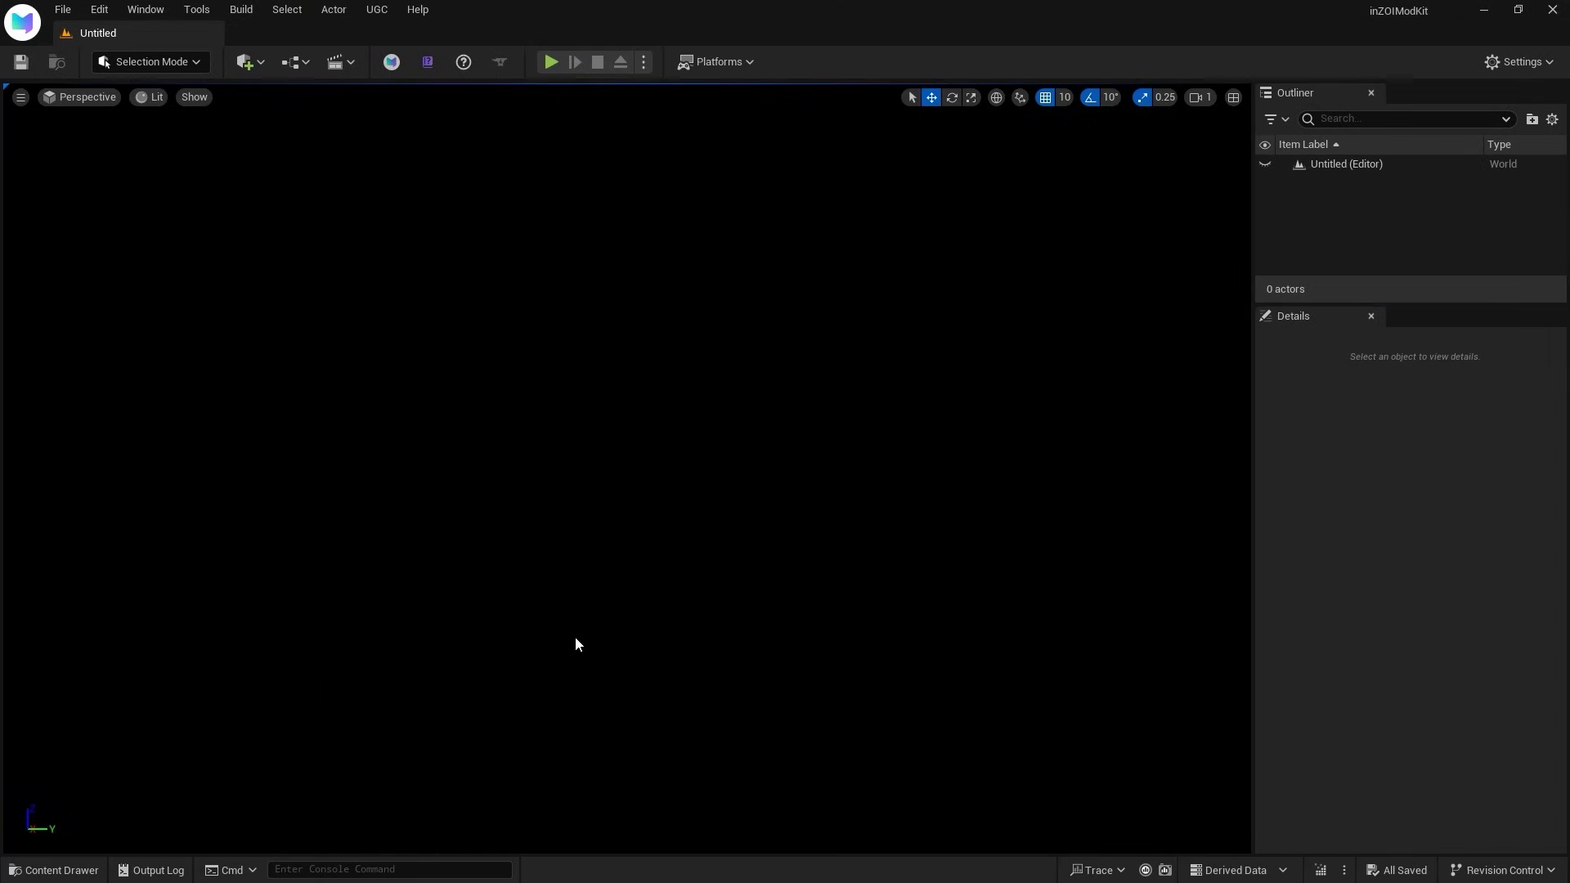
Start a new translation project with English as source and Turkish as target
{"action": "left_click", "coordinate": [391, 62]}
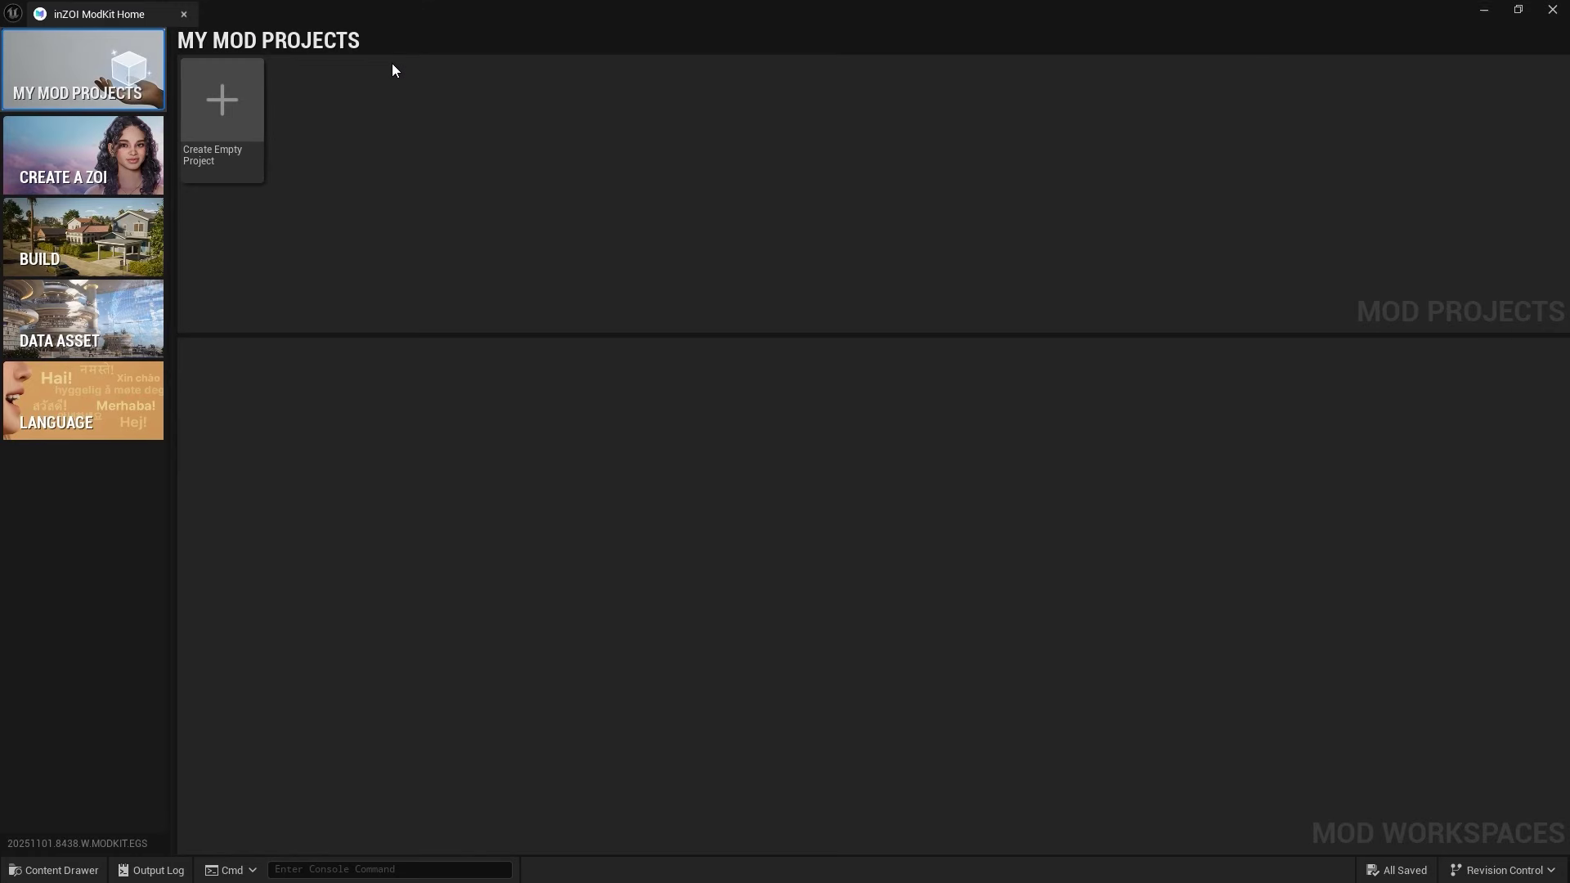
{"action": "left_click", "coordinate": [50, 405]}
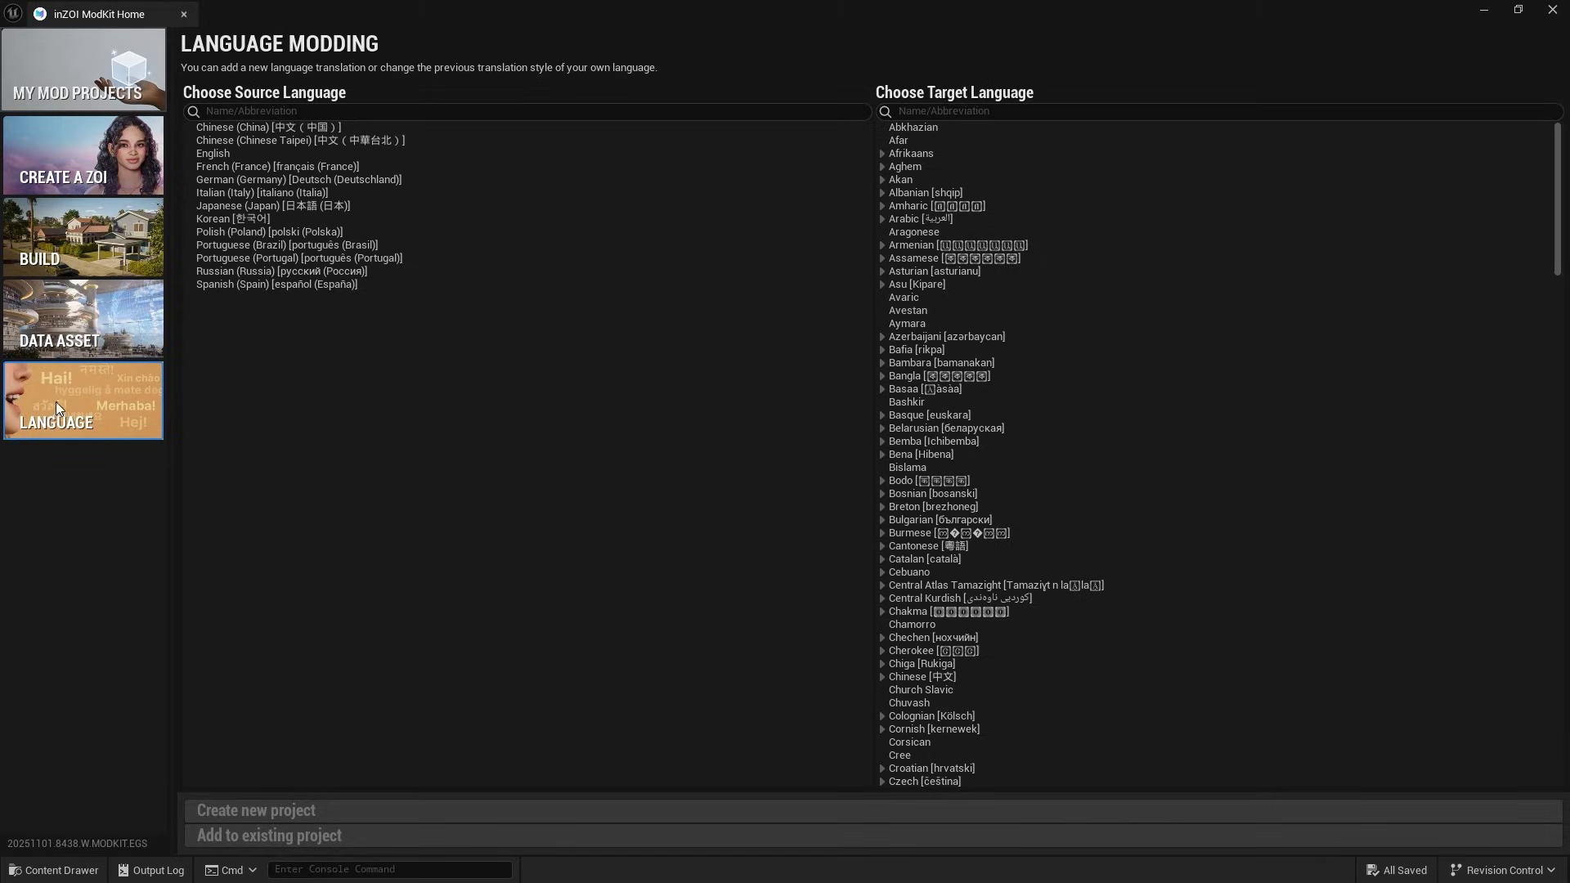
{"action": "left_click", "coordinate": [232, 153]}
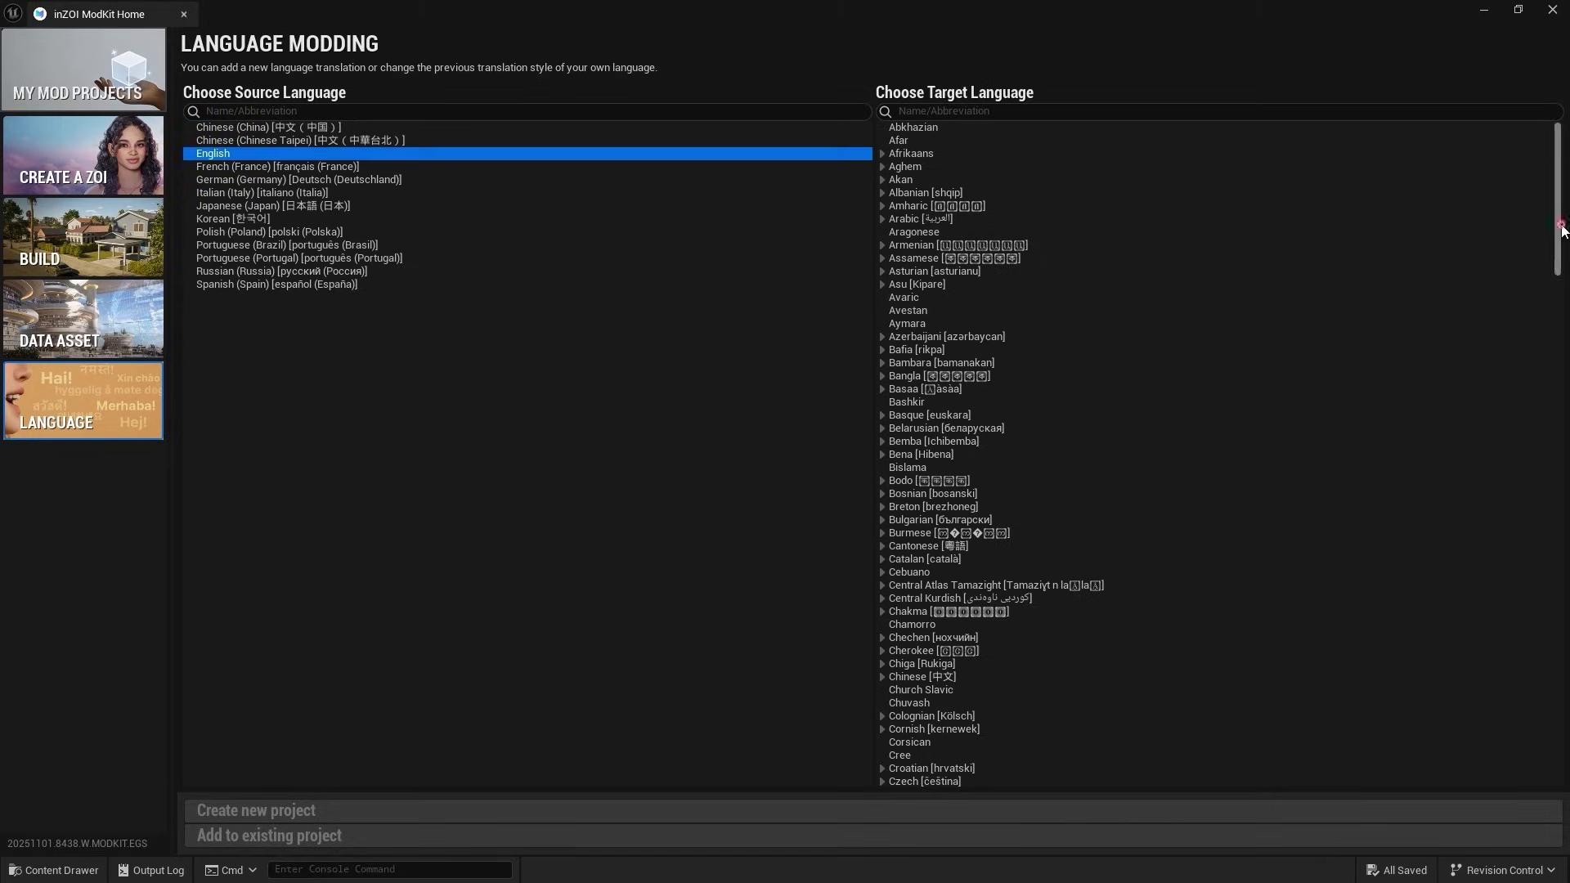
{"action": "left_click_drag", "start_coordinate": [1559, 229], "coordinate": [1558, 665]}
{"action": "left_click", "coordinate": [968, 468]}
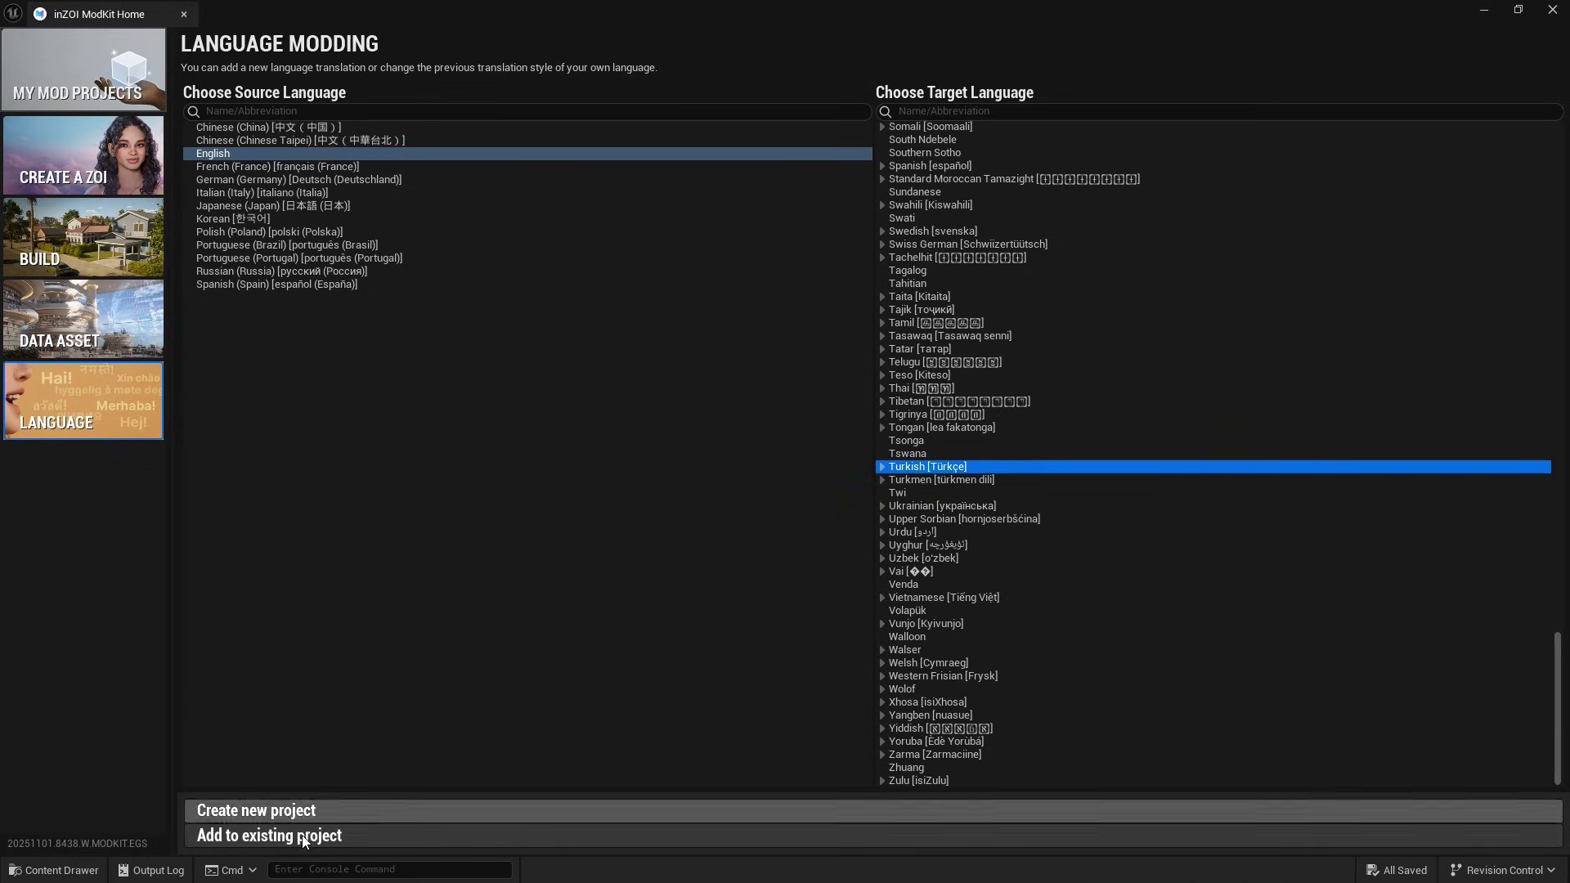
{"action": "left_click", "coordinate": [311, 811]}
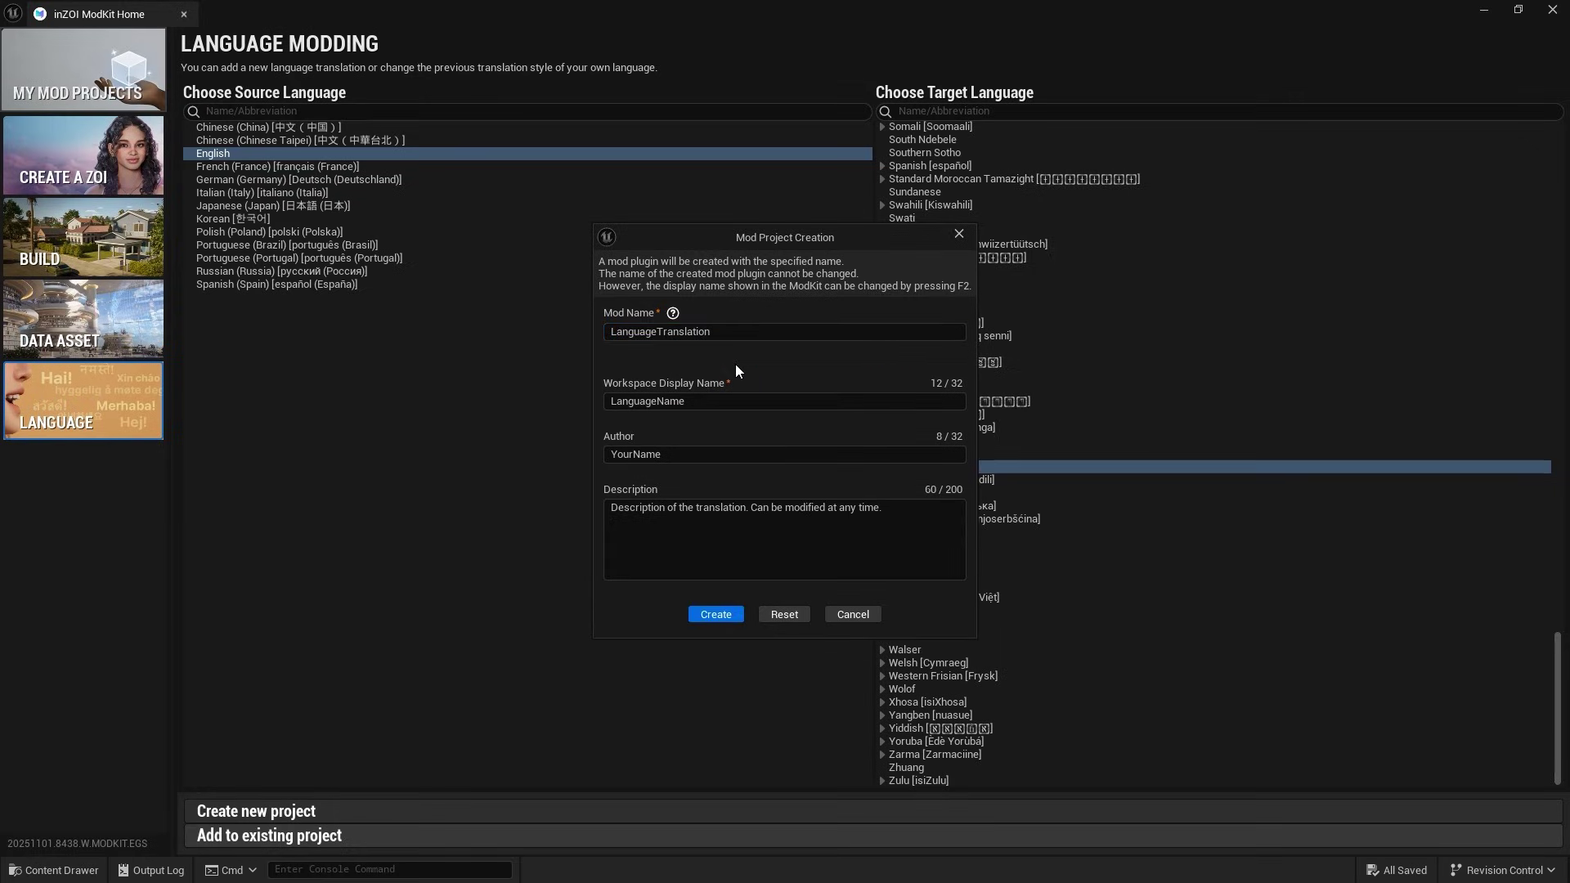
Create the project and open the LanguageName workspace's Blue_UI string table
{"action": "left_click", "coordinate": [729, 619]}
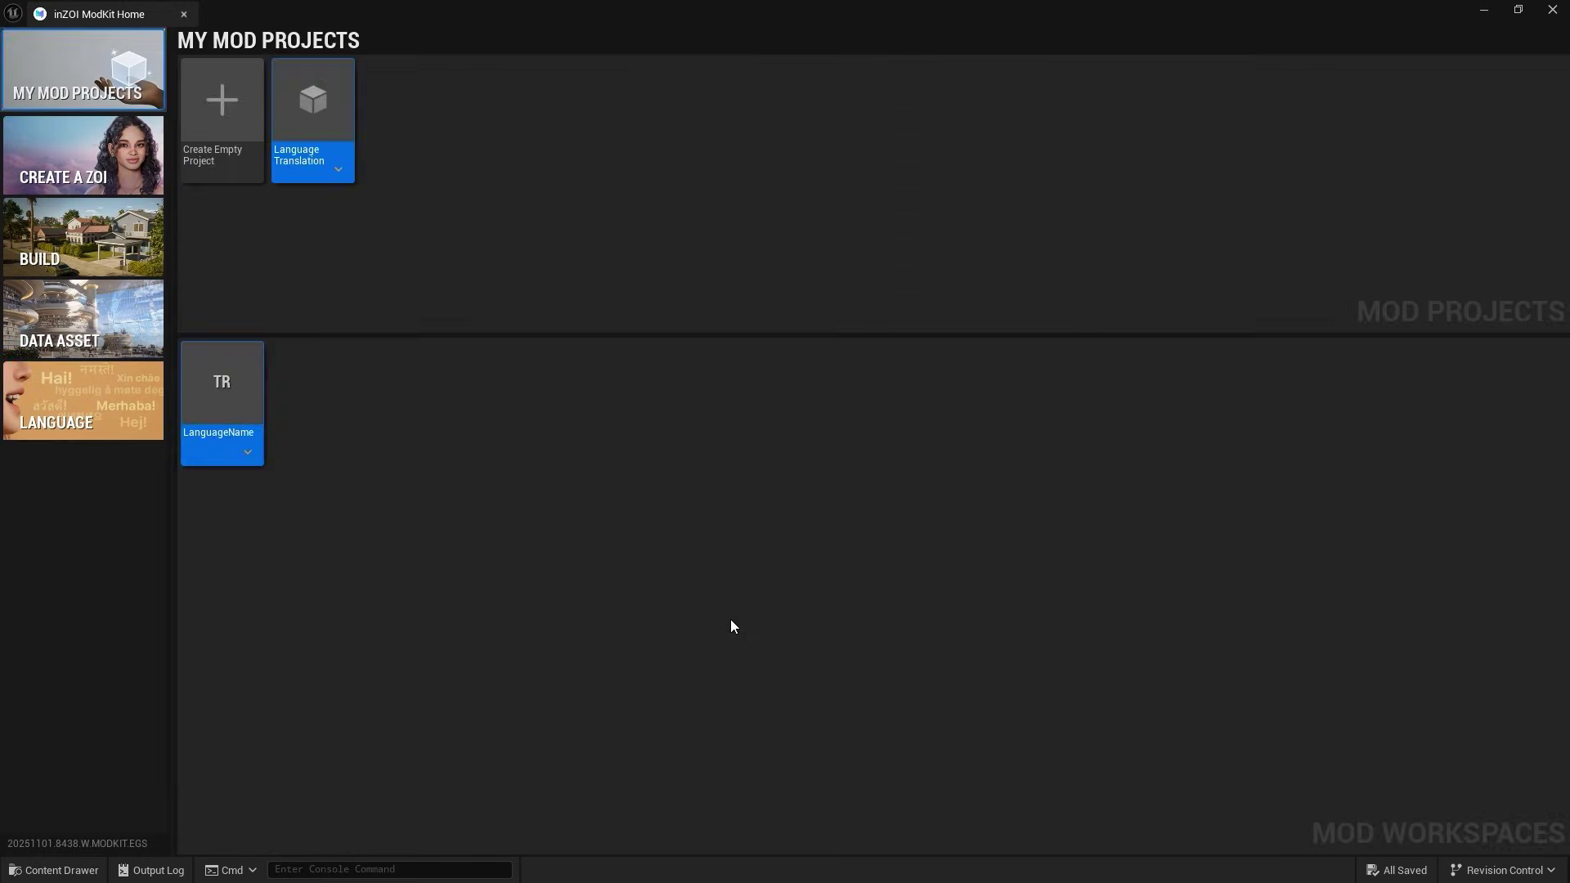
{"action": "left_click", "coordinate": [251, 453]}
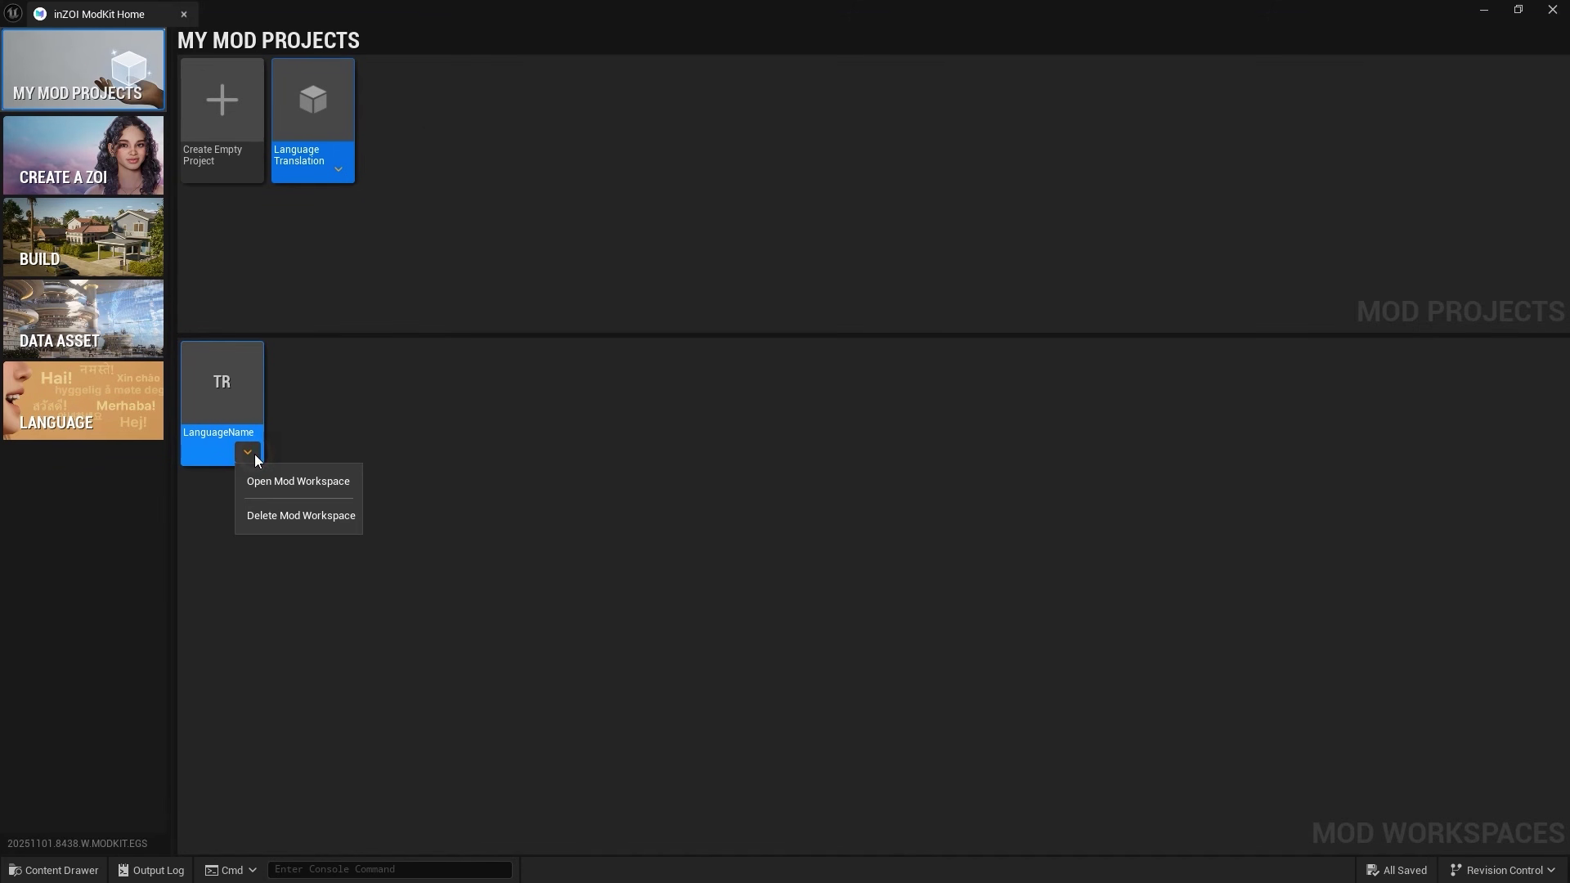
{"action": "left_click", "coordinate": [357, 487]}
{"action": "left_click", "coordinate": [74, 69]}
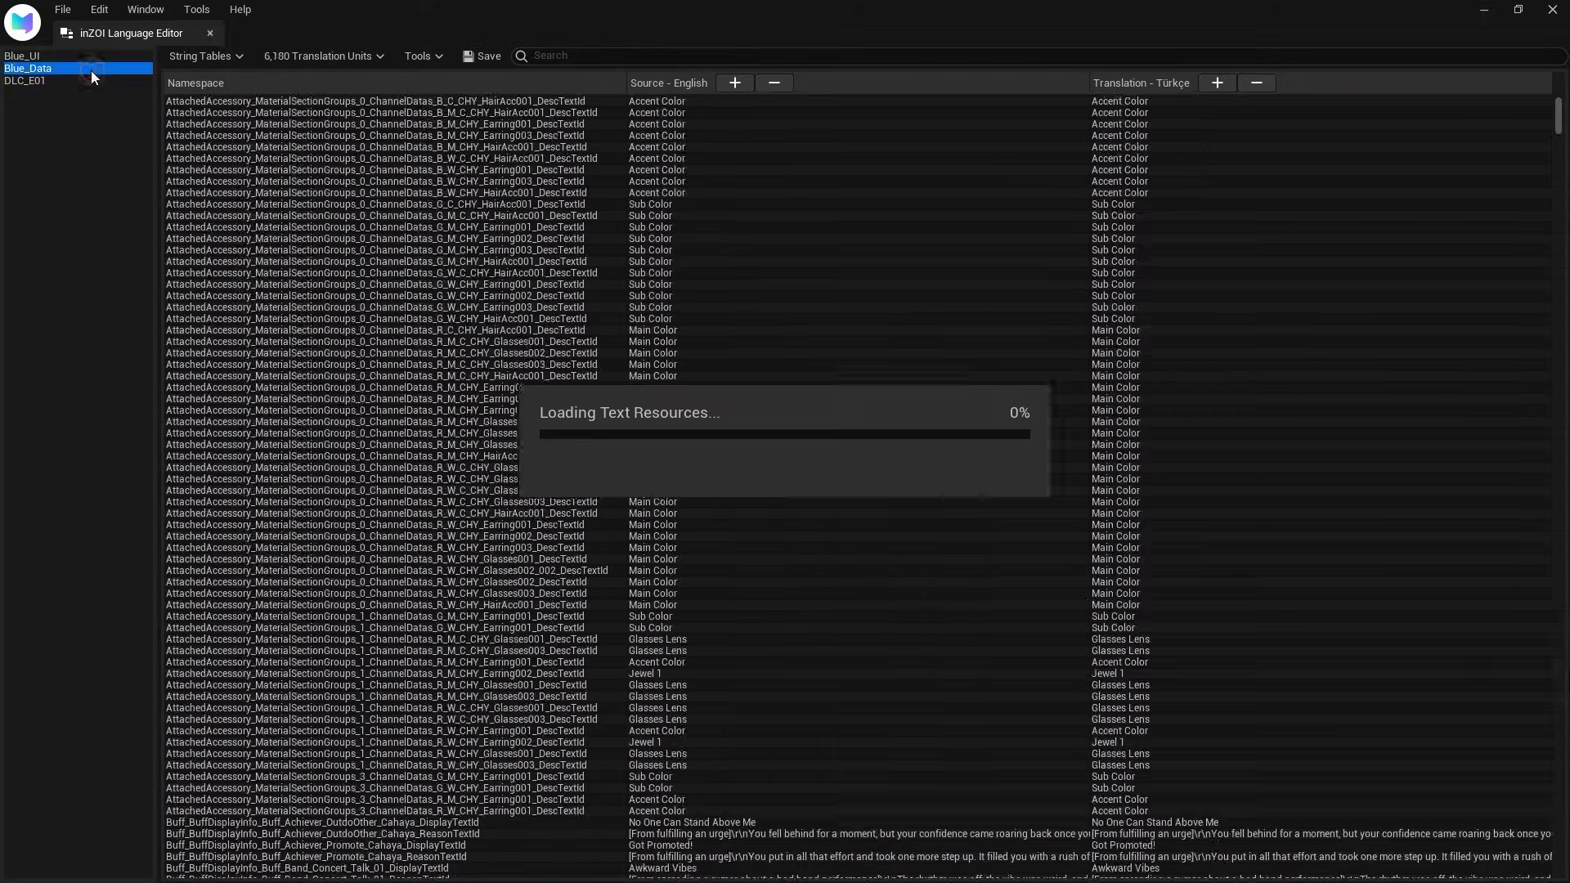
{"action": "left_click", "coordinate": [99, 58]}
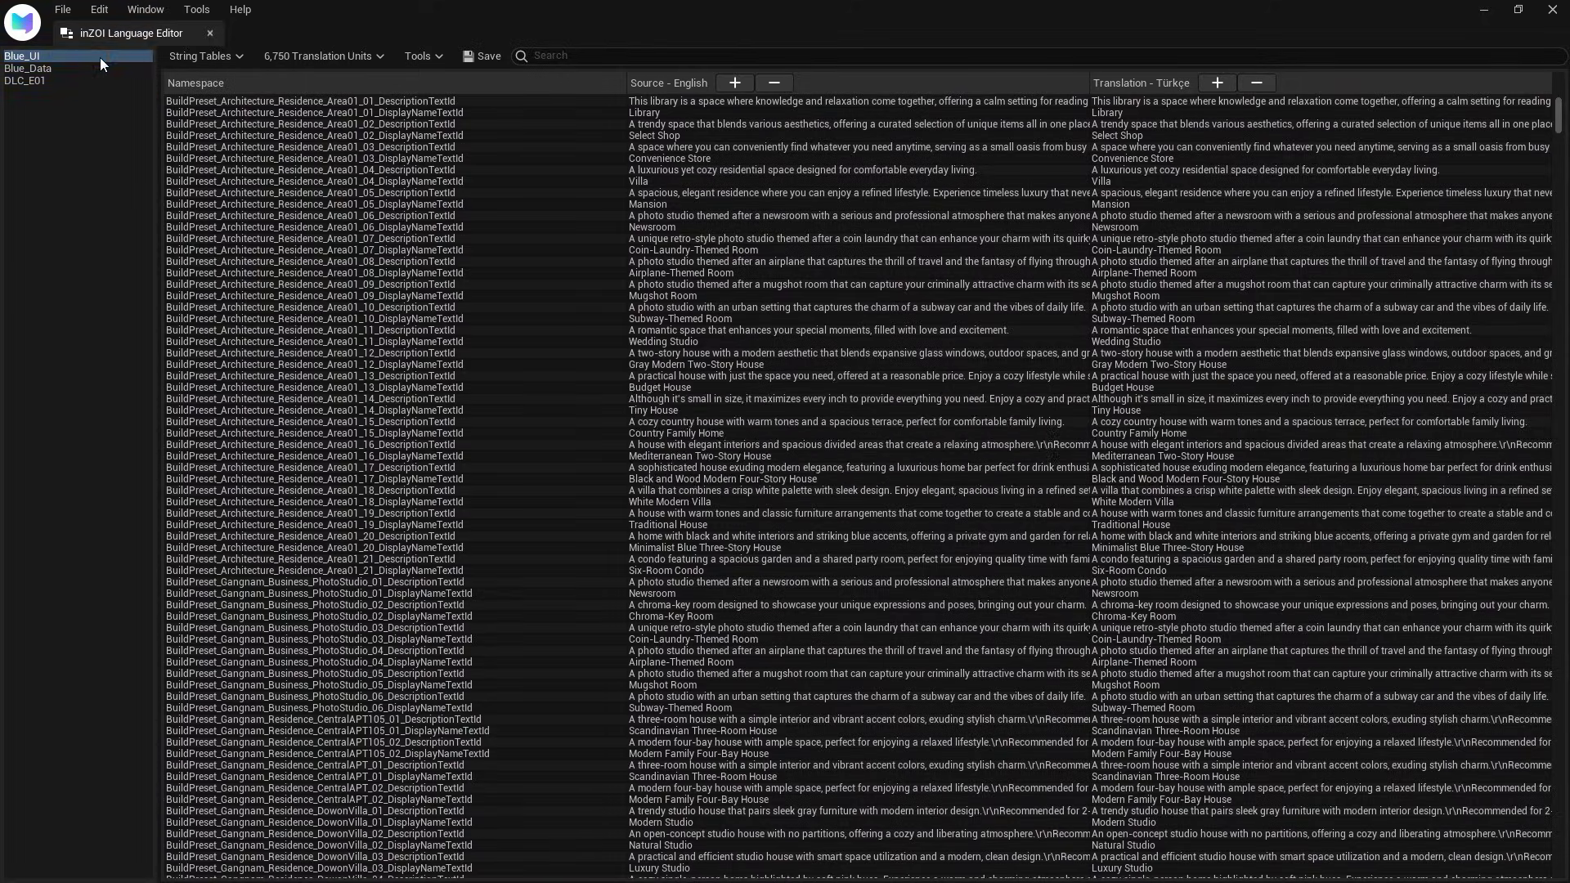
Enter Turkish for the first Blue_UI rows, including Kütüphane for Library, and stage them
{"action": "double_click", "coordinate": [1279, 102]}
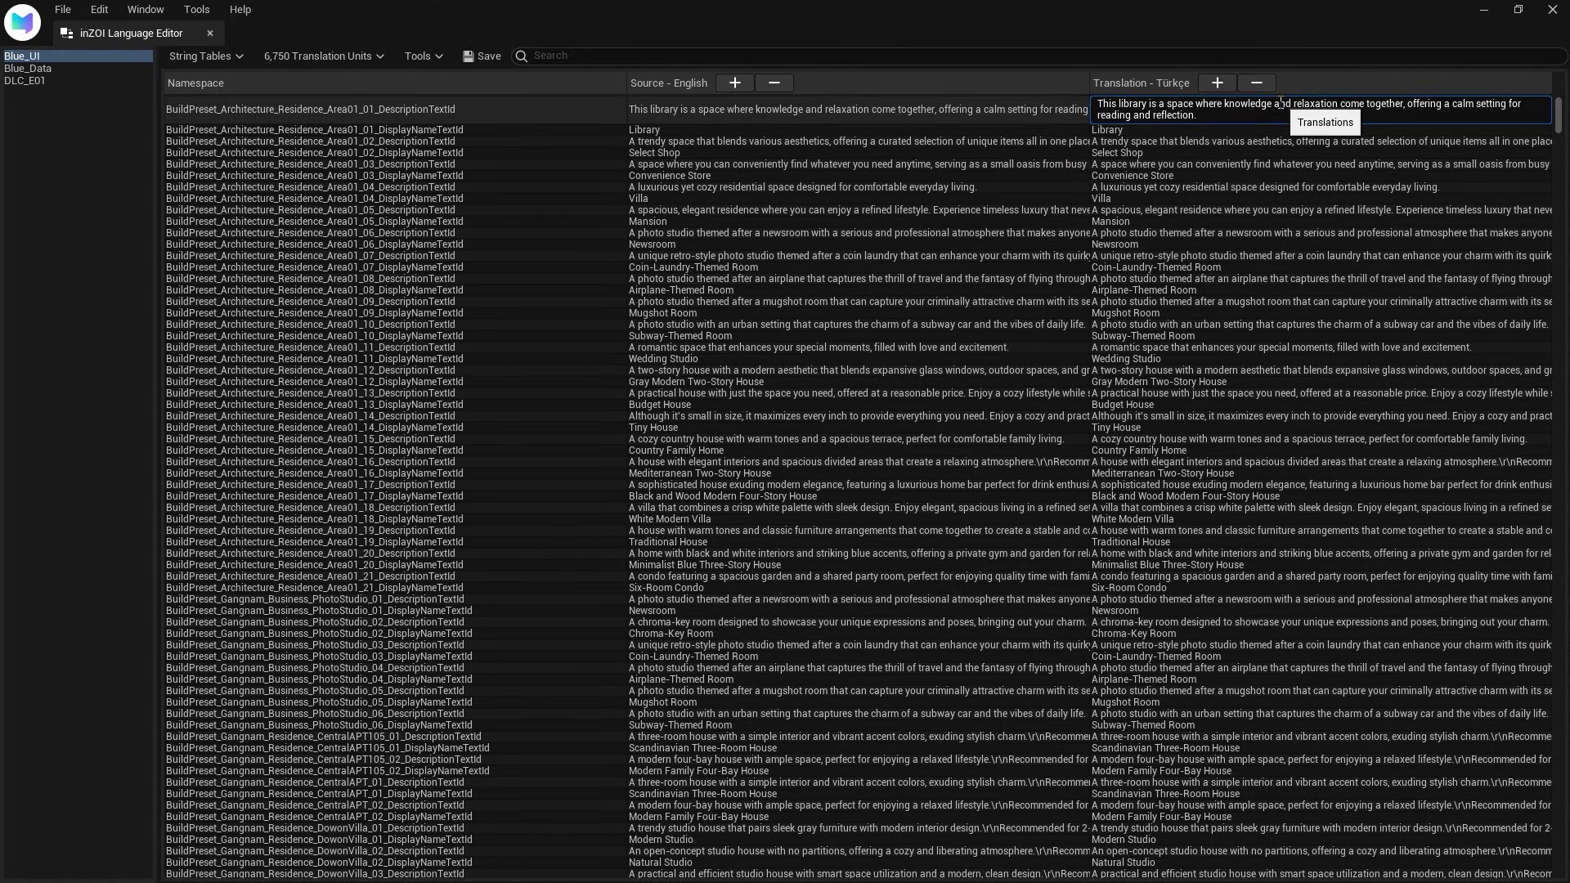
{"action": "type", "text": "Bu kütüphane, bilgi ve rahatlamanın bir araya geldiği bir mekandır; okumak ve düşünmek için sakin bir ortam sunar."}
{"action": "key", "text": "Return"}
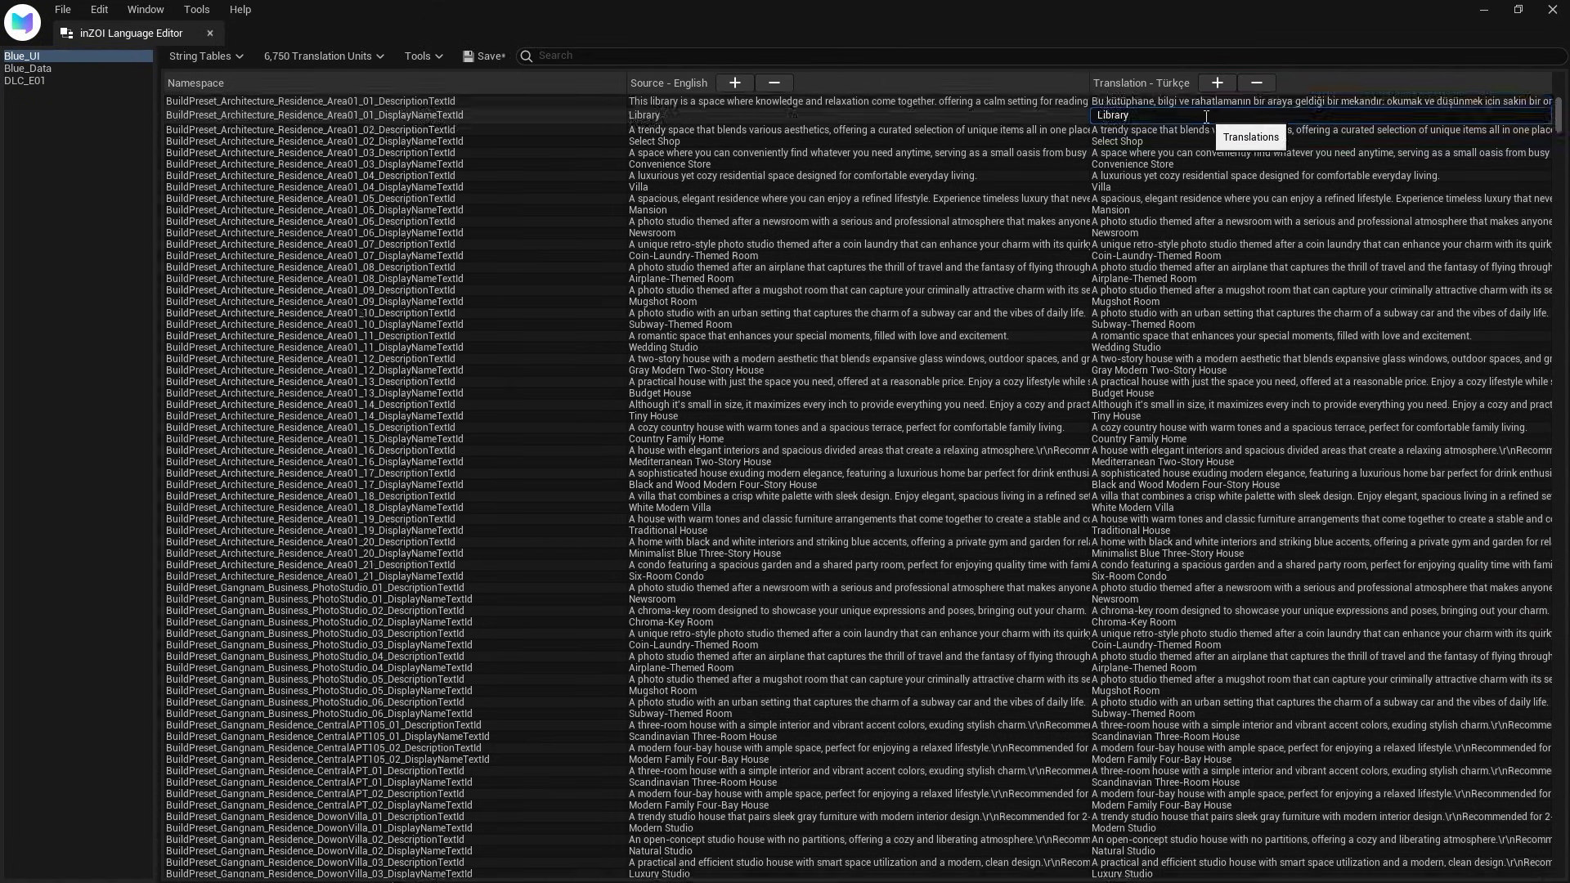
{"action": "double_click", "coordinate": [1204, 117]}
{"action": "type", "text": "Kütüphane"}
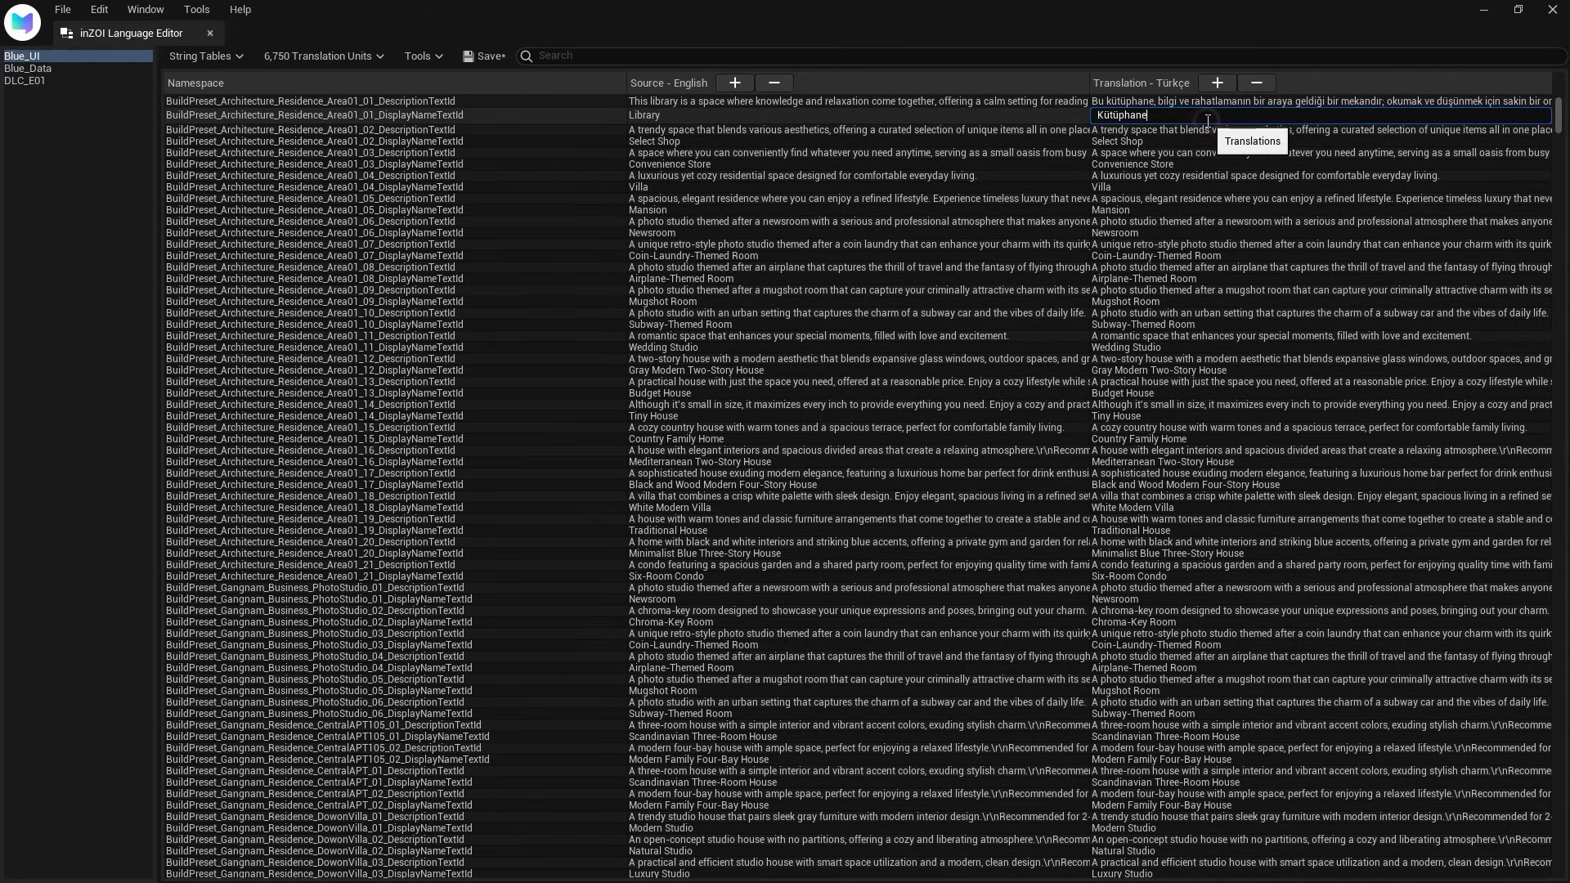
{"action": "key", "text": "Return"}
{"action": "double_click", "coordinate": [1207, 125]}
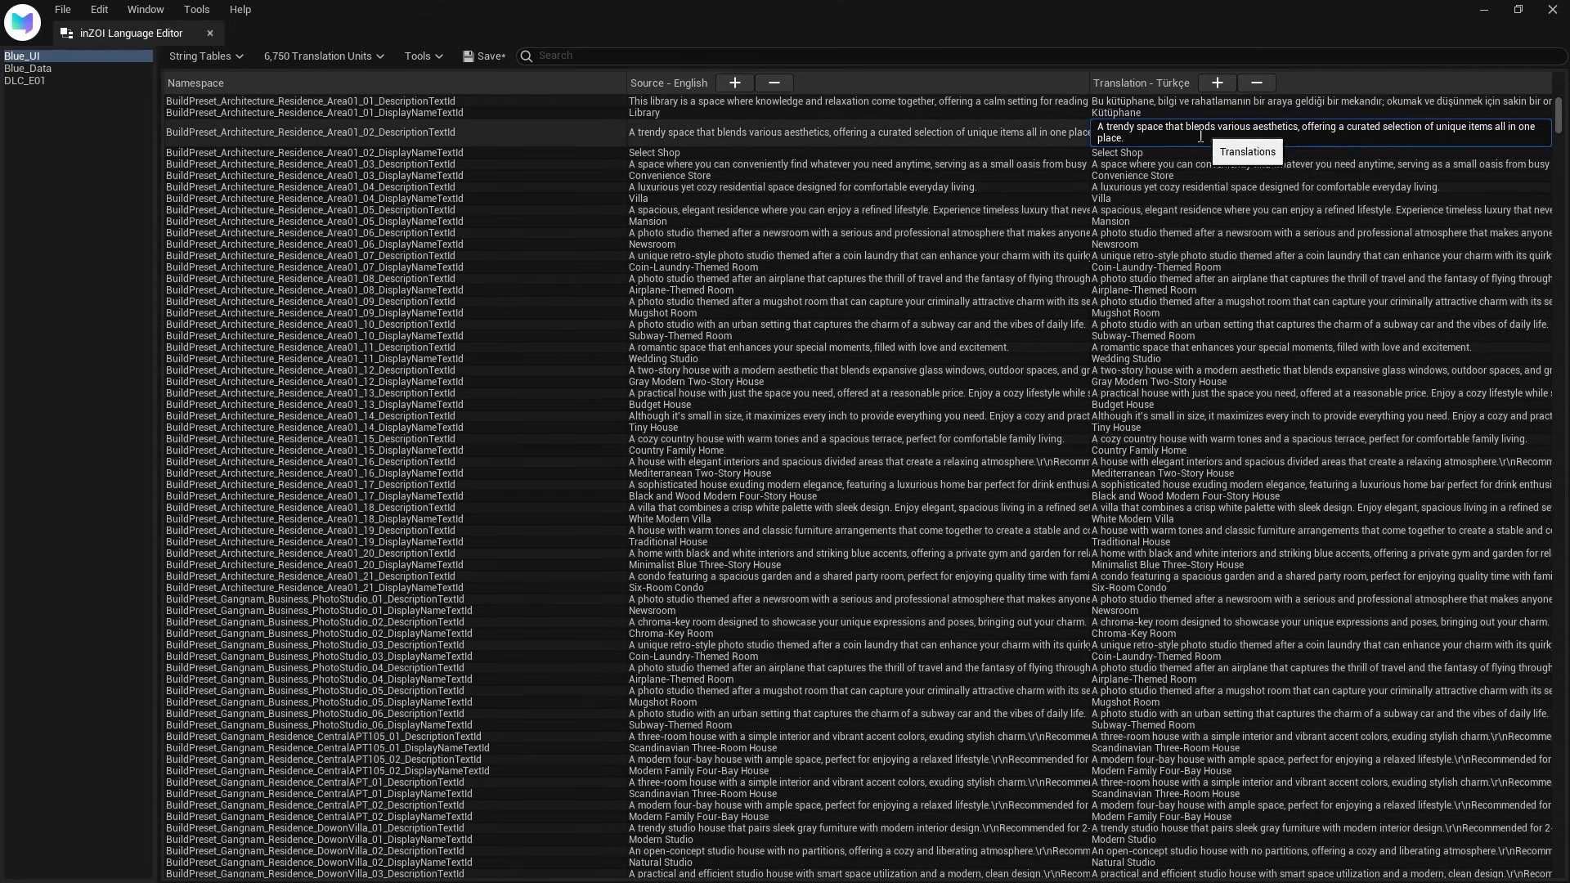
{"action": "type", "text": "Çeşitli estetikleri harmanlayan, özenle seçilmiş benzersiz ürünleri tek bir yerde sunan trend bir mekan."}
{"action": "key", "text": "Return"}
{"action": "double_click", "coordinate": [1161, 138]}
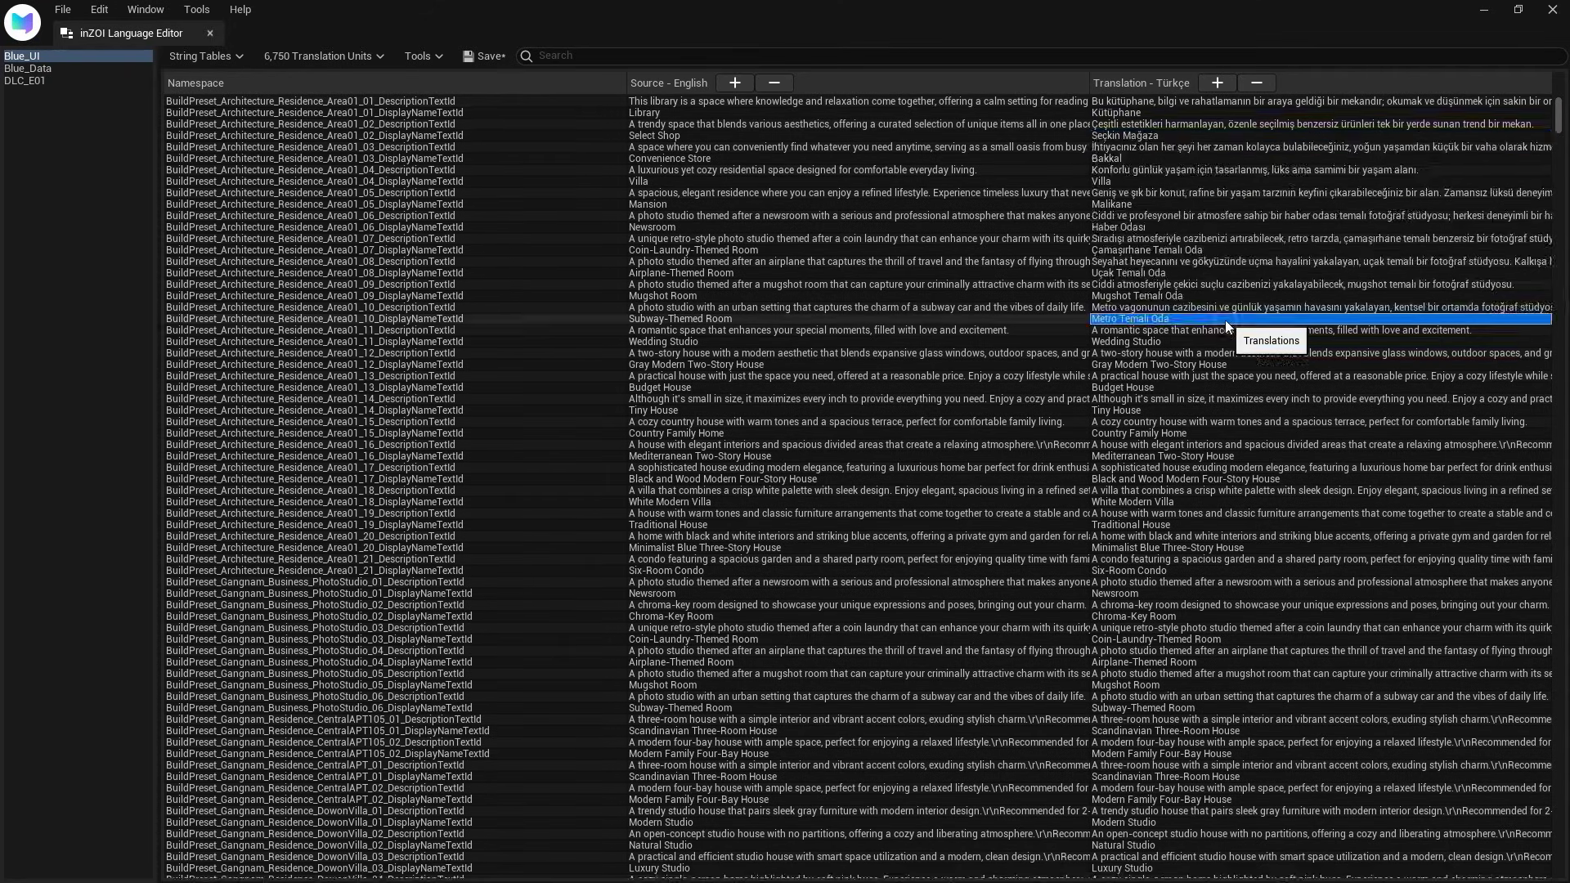
{"action": "left_click", "coordinate": [503, 61]}
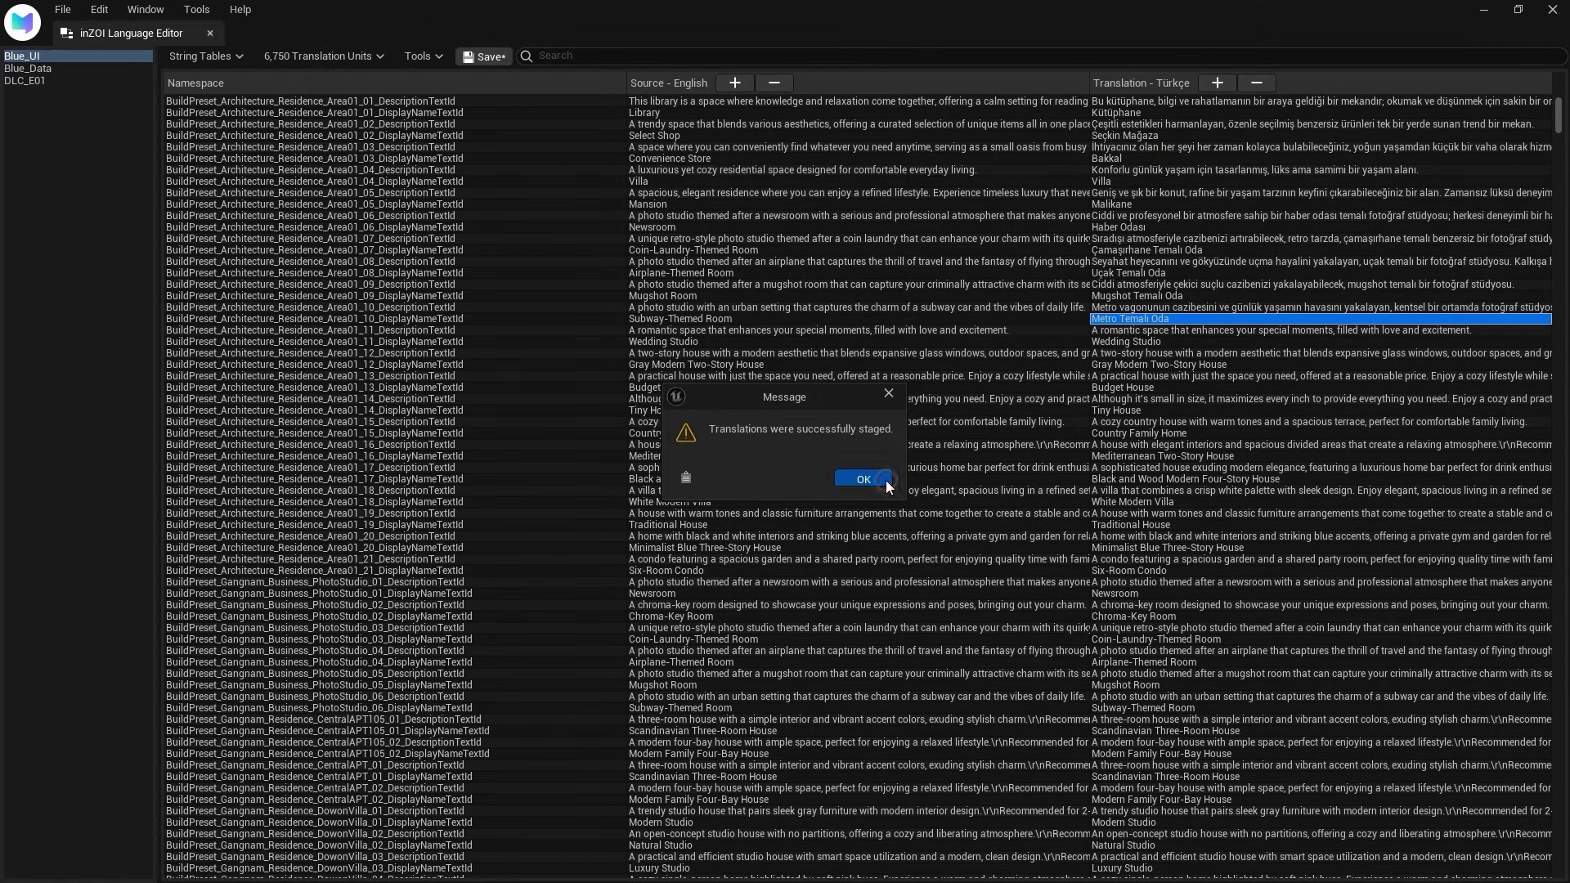
{"action": "left_click", "coordinate": [864, 478]}
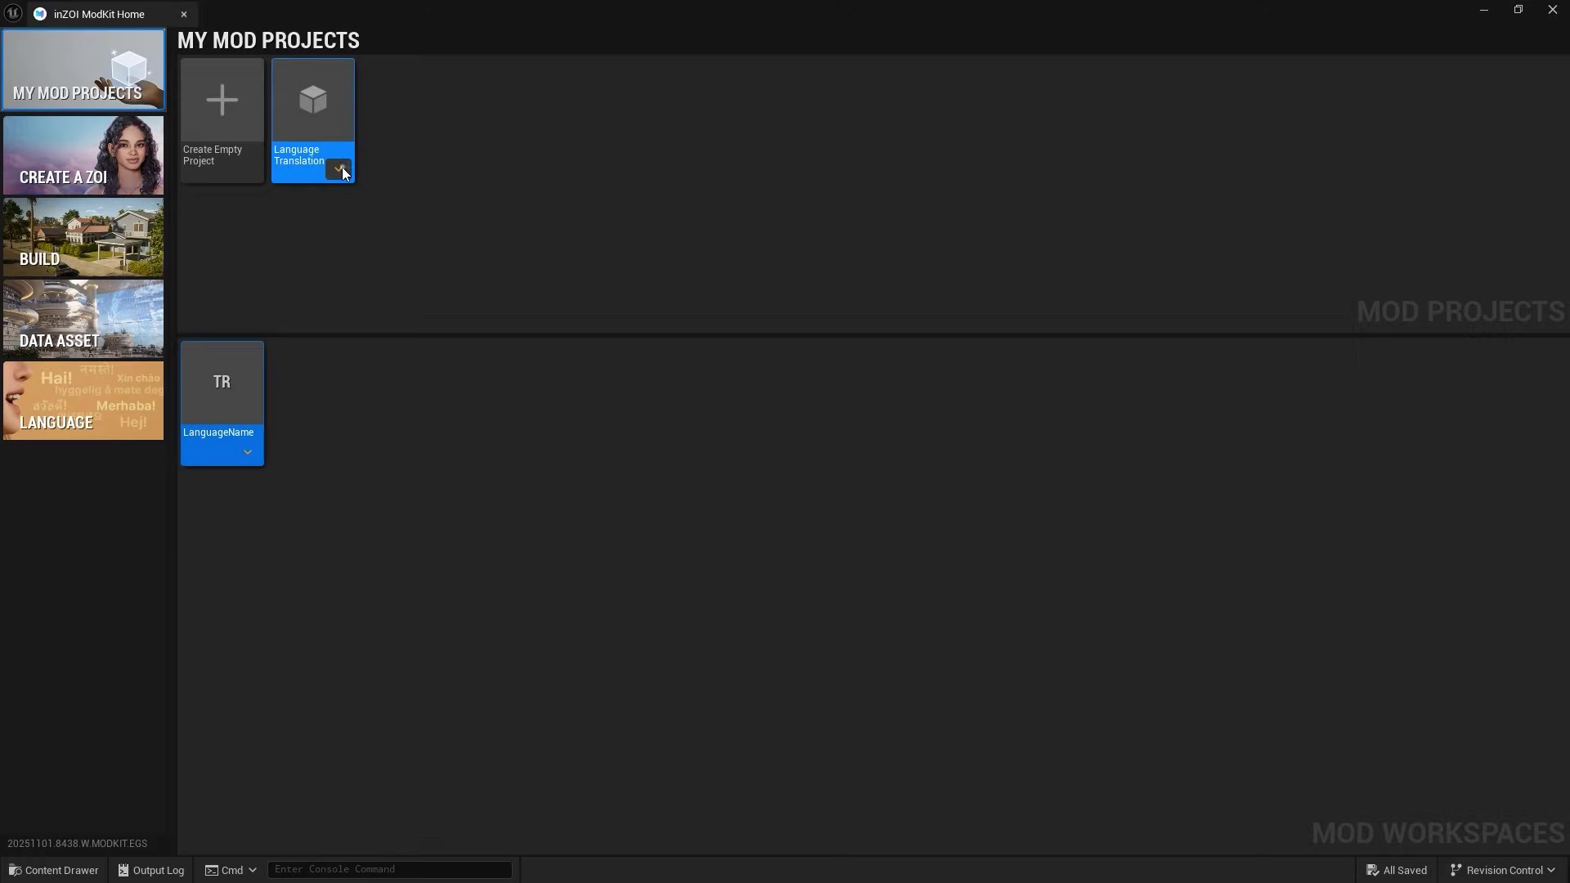
Create a local mod package of the Language Translation project in the chosen output folder
{"action": "left_click", "coordinate": [342, 167]}
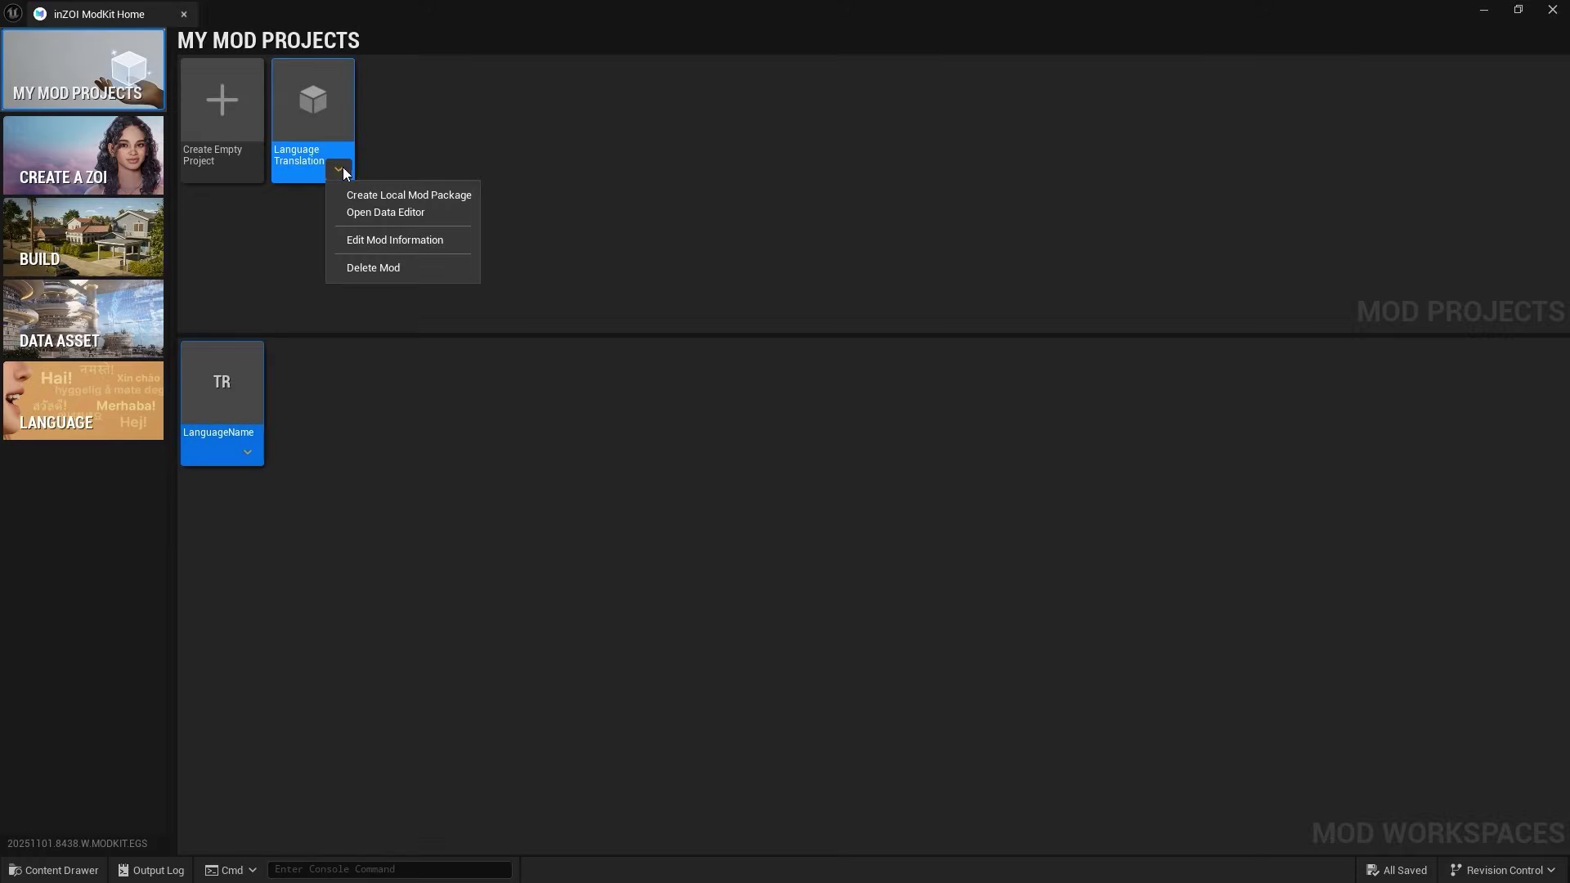
{"action": "left_click", "coordinate": [465, 196]}
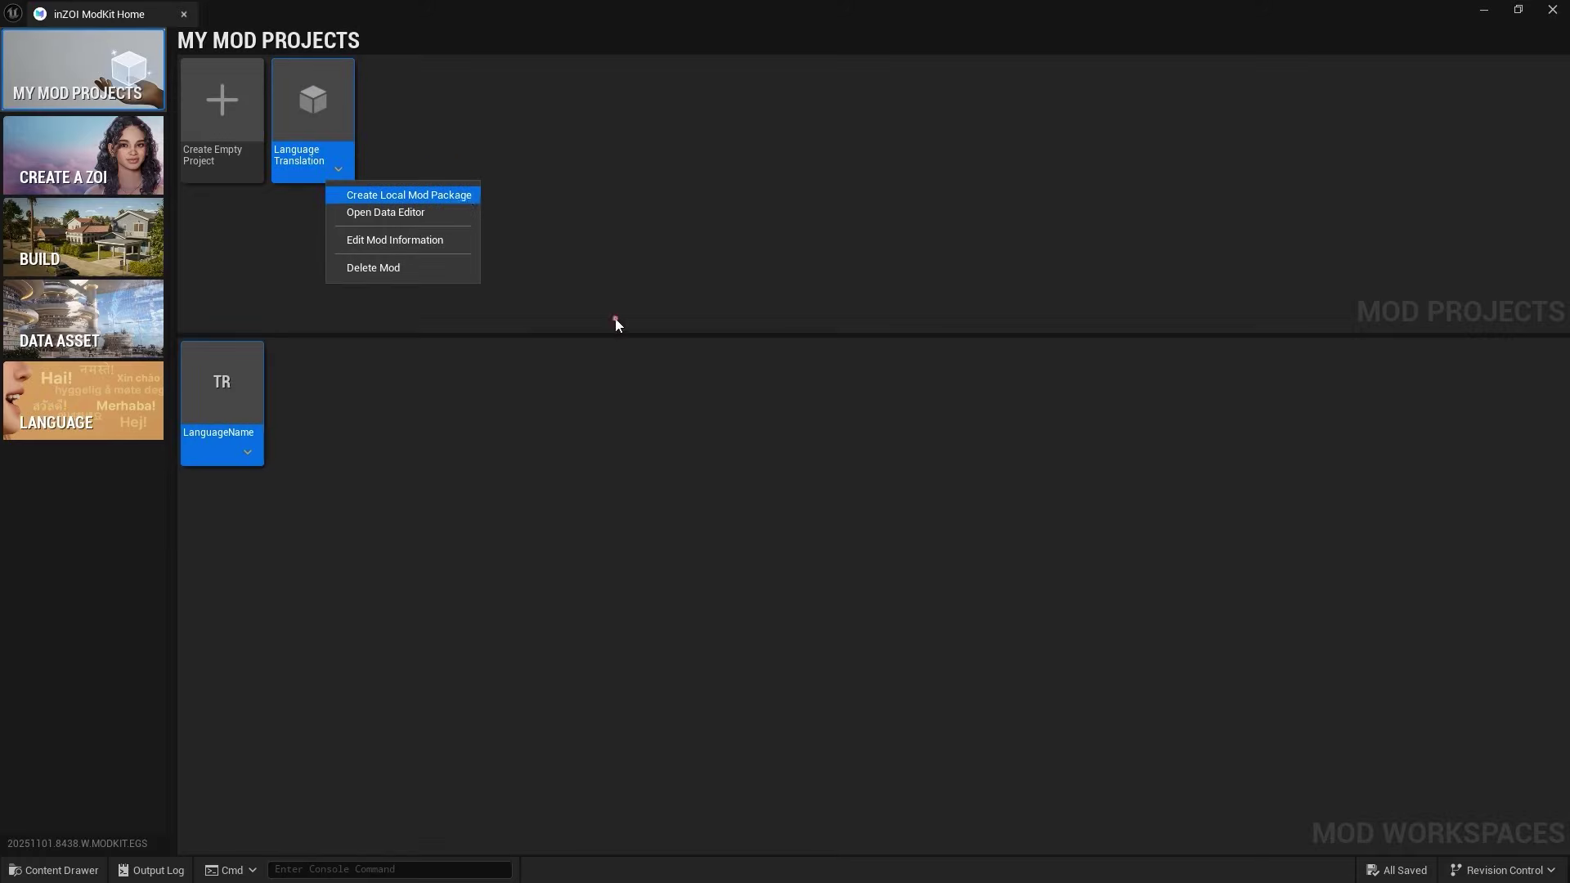
{"action": "left_click", "coordinate": [664, 412]}
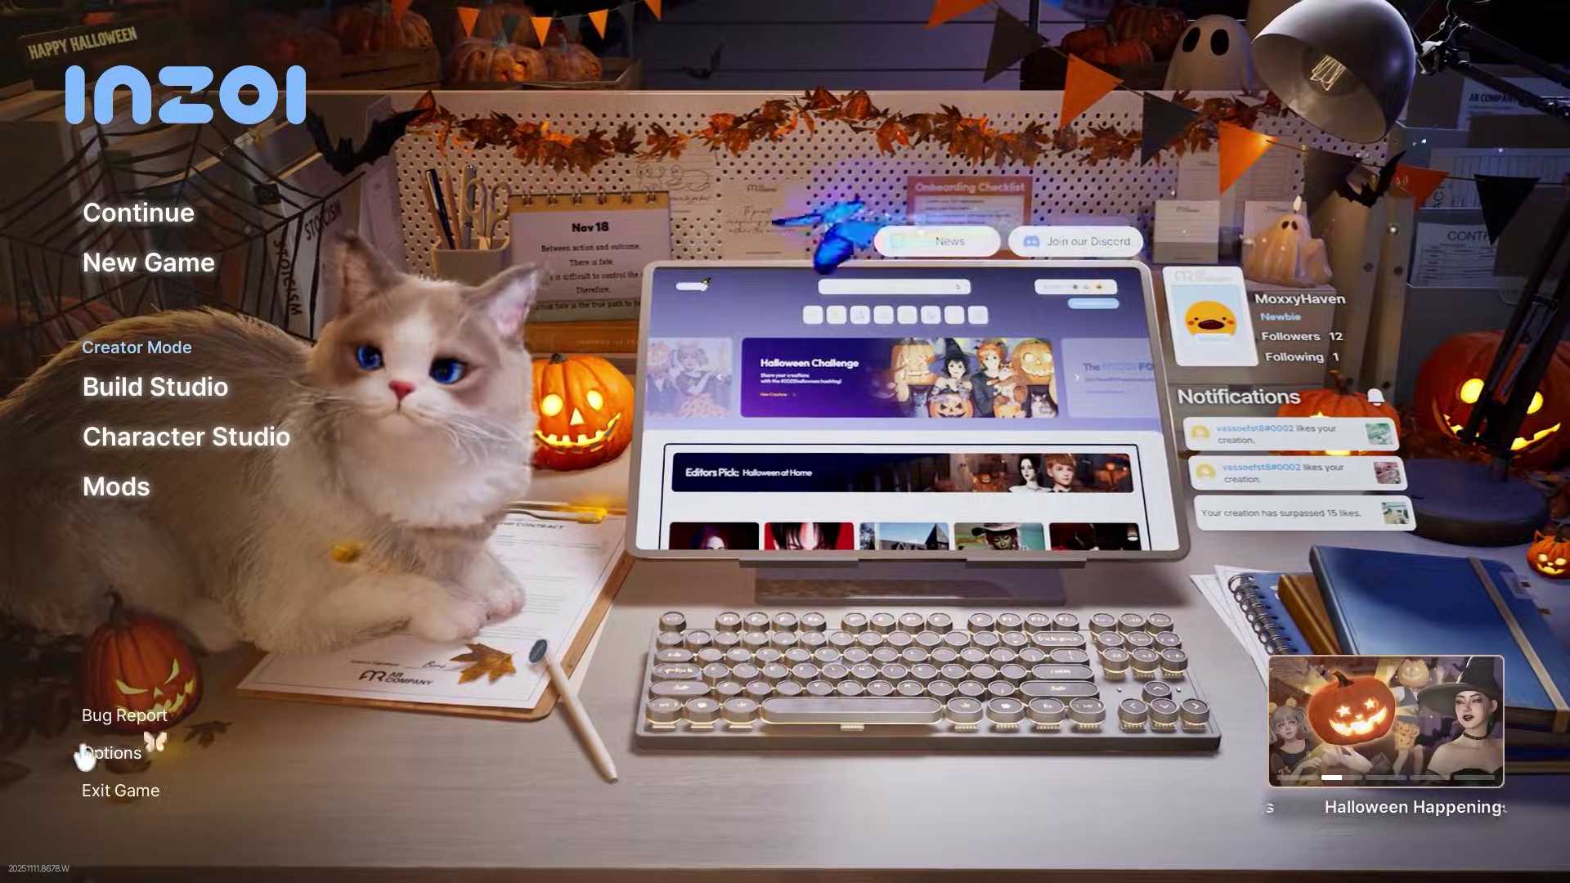
Set the Gameplay language option to Türkçe by YourName and apply it
{"action": "left_click", "coordinate": [114, 754]}
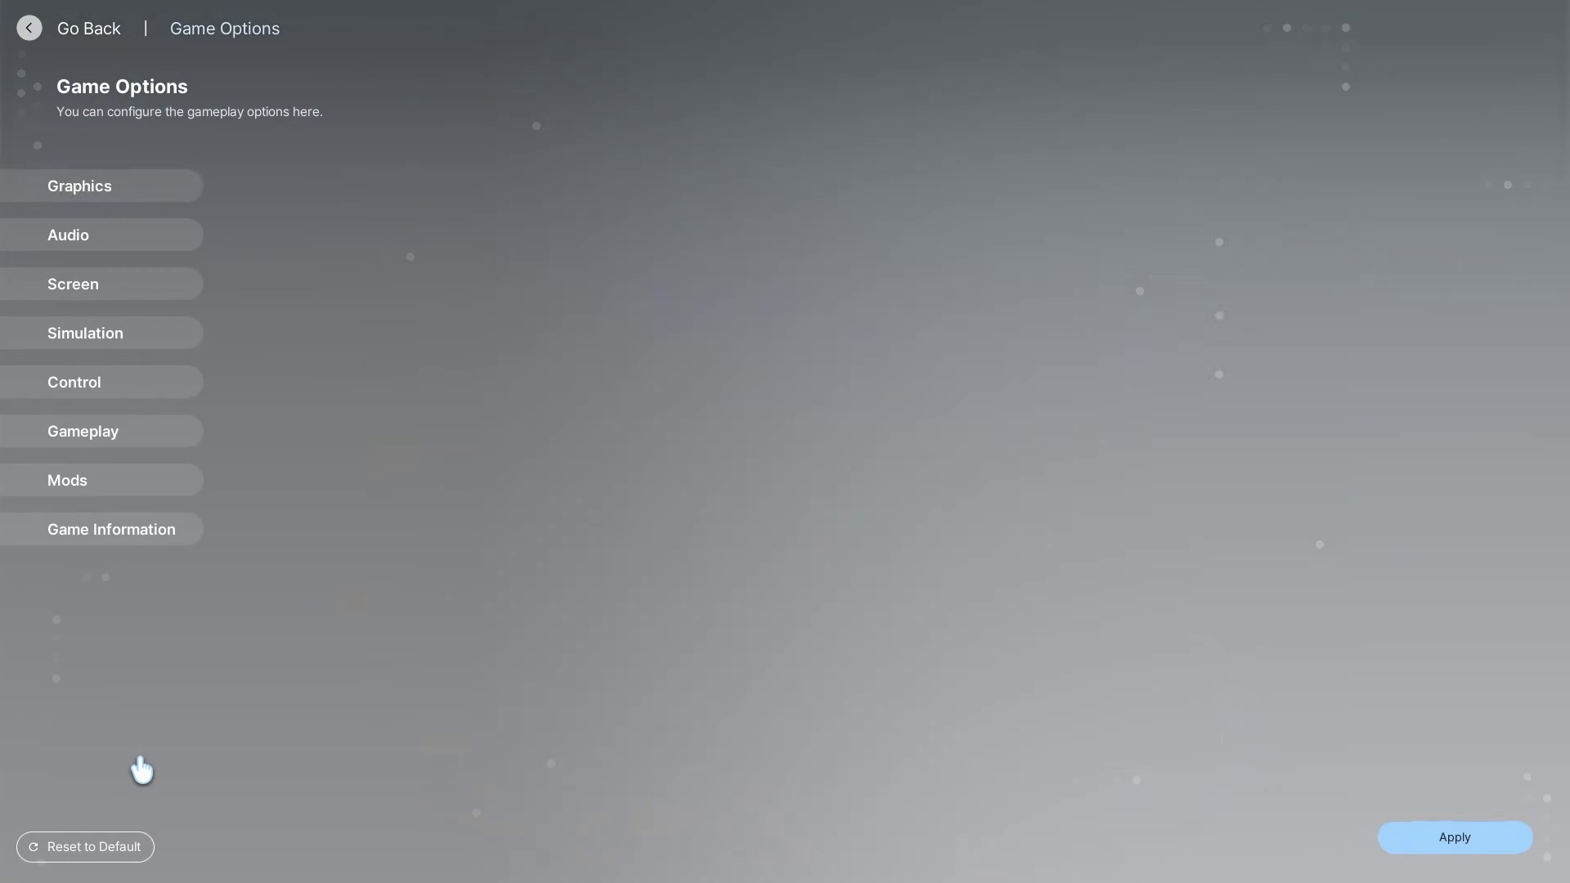
{"action": "left_click", "coordinate": [184, 446]}
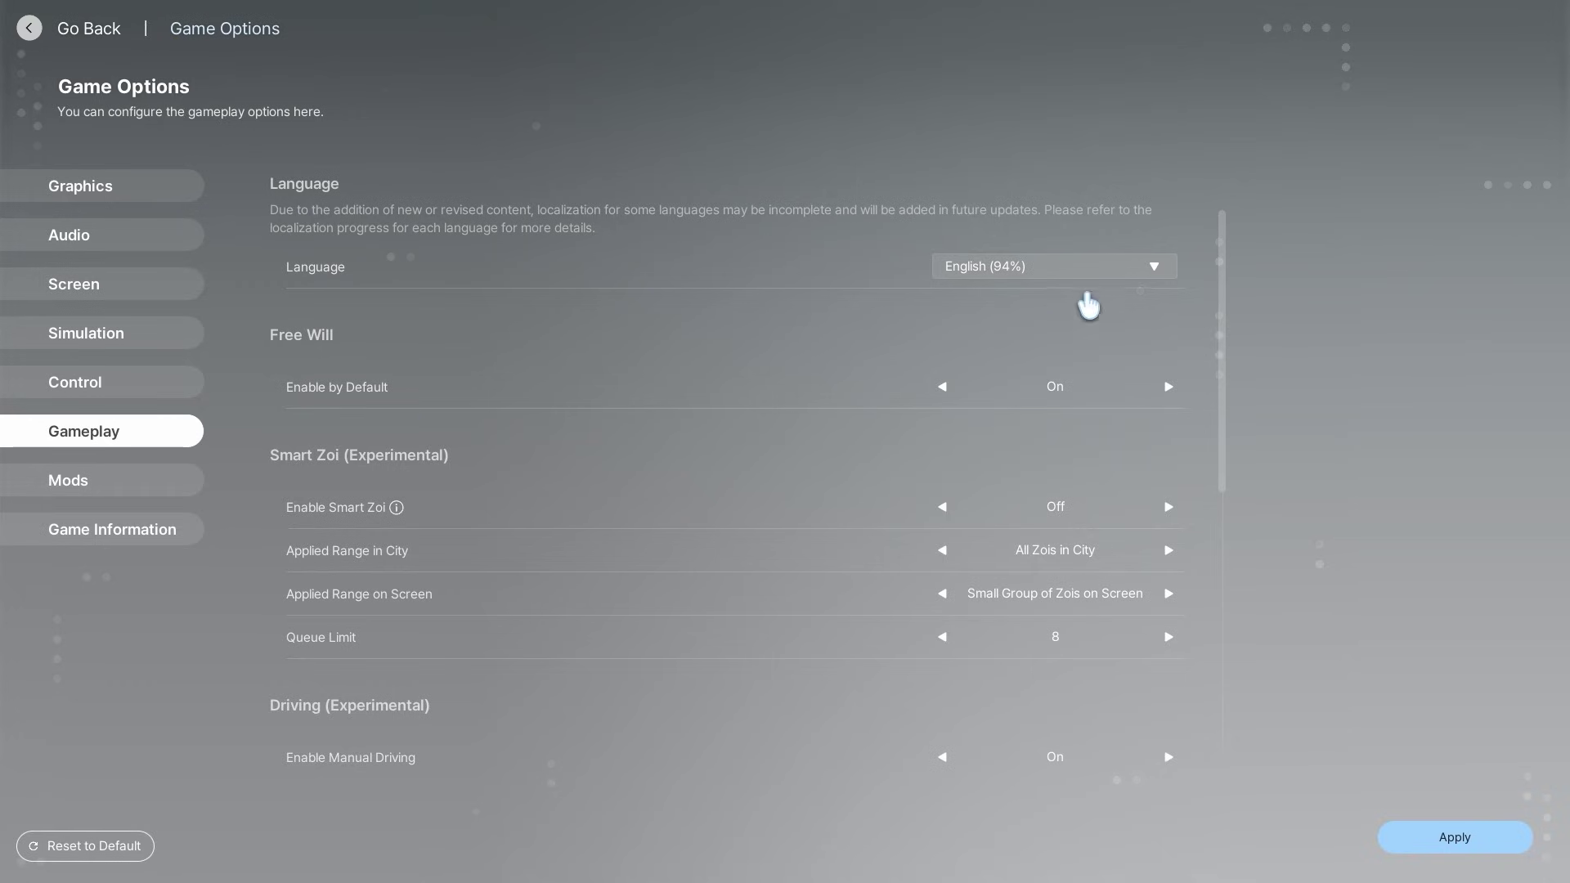
{"action": "left_click", "coordinate": [1155, 272]}
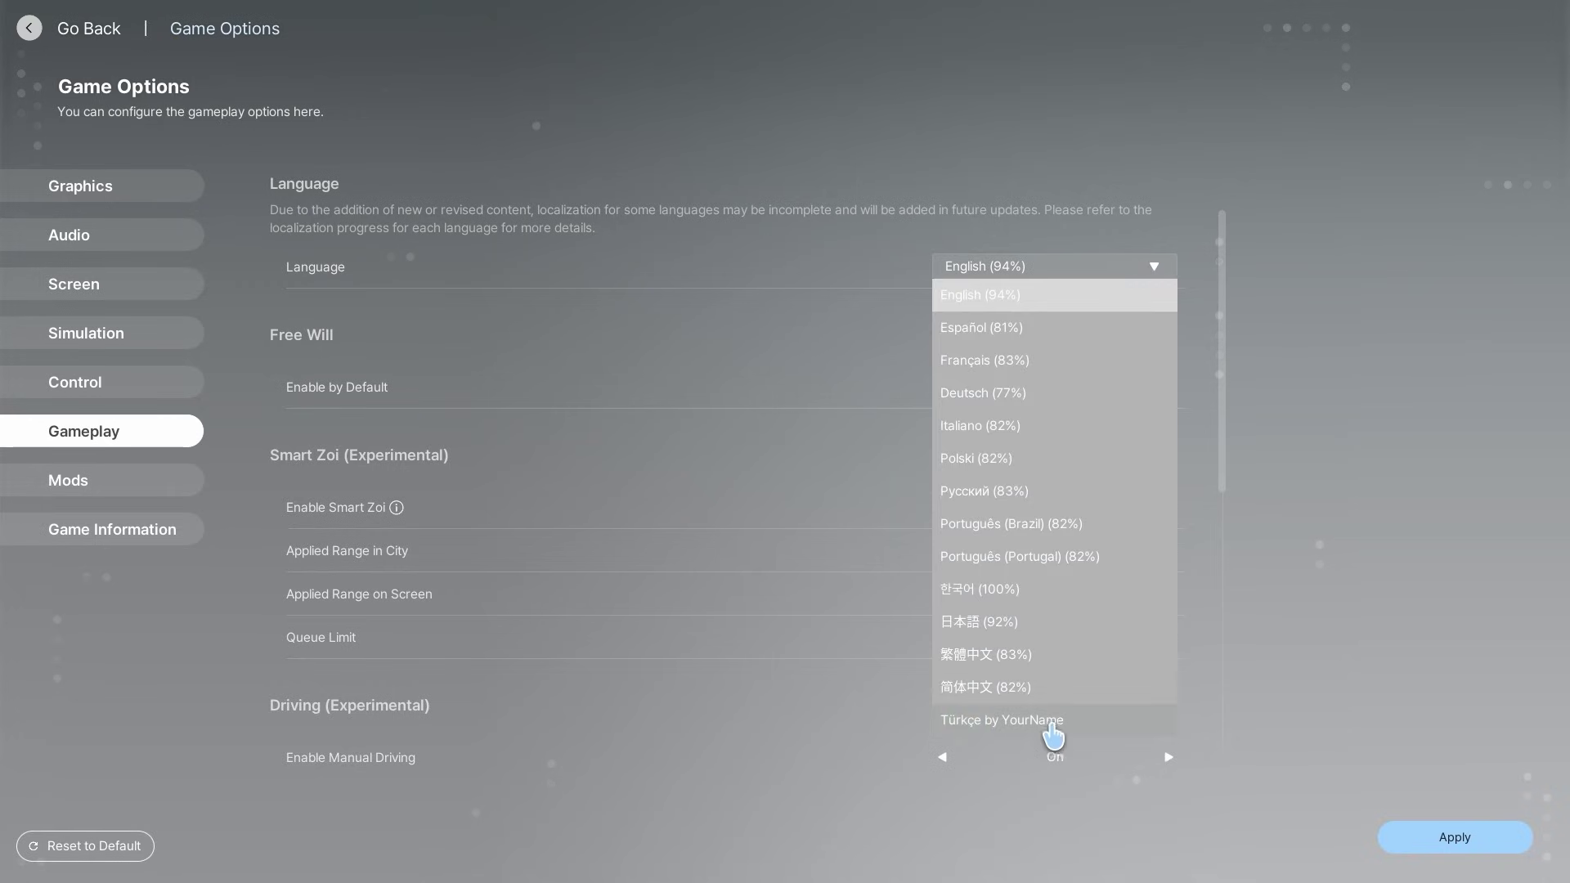
{"action": "left_click", "coordinate": [972, 727]}
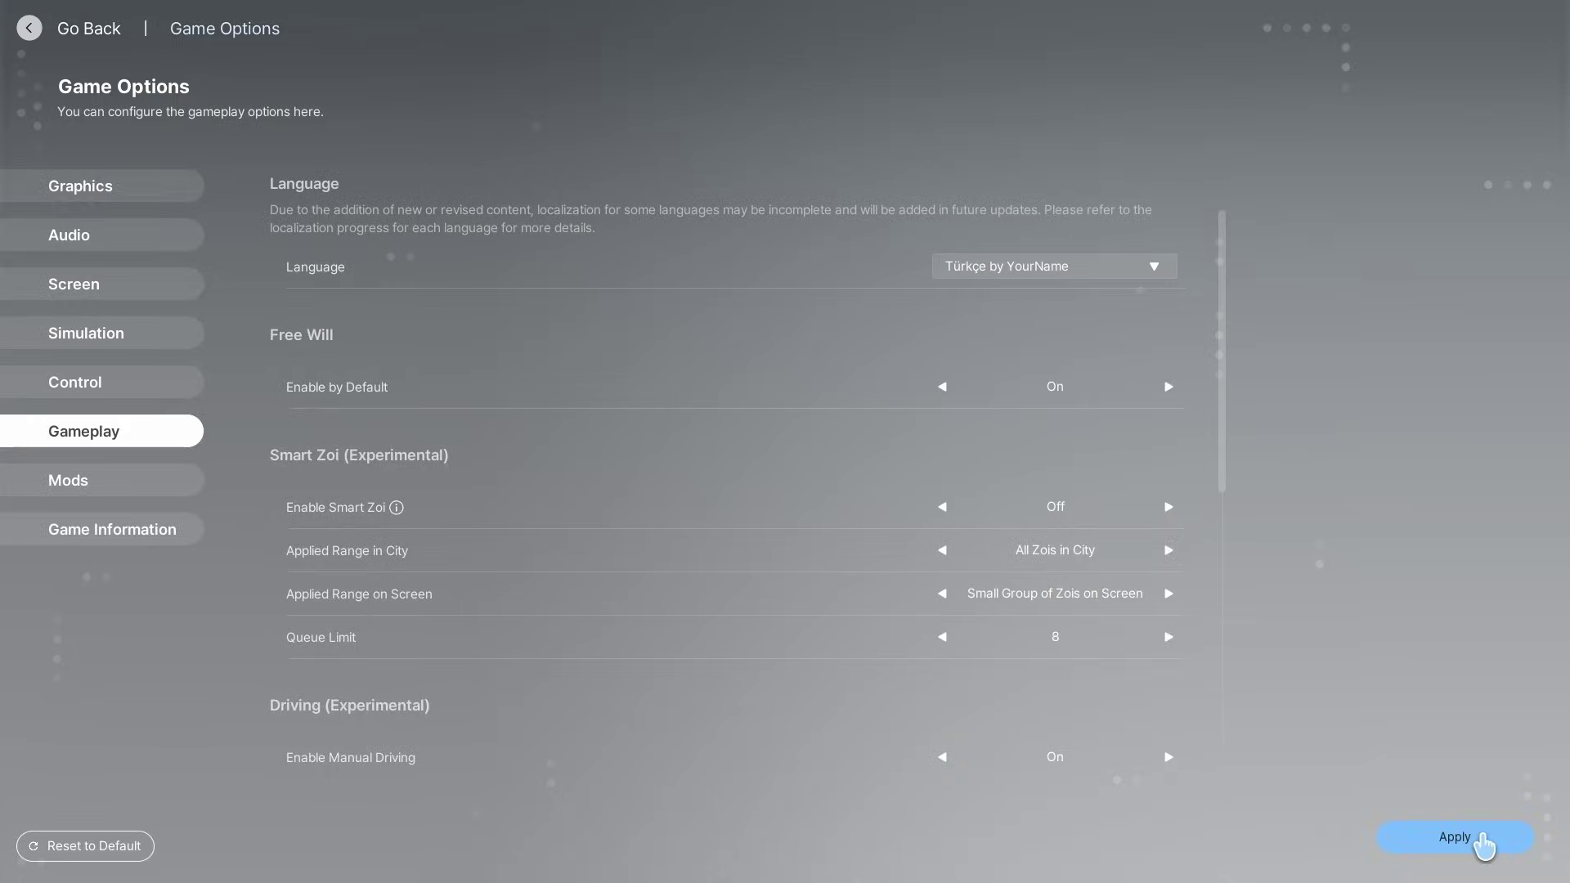
{"action": "left_click", "coordinate": [1484, 845]}
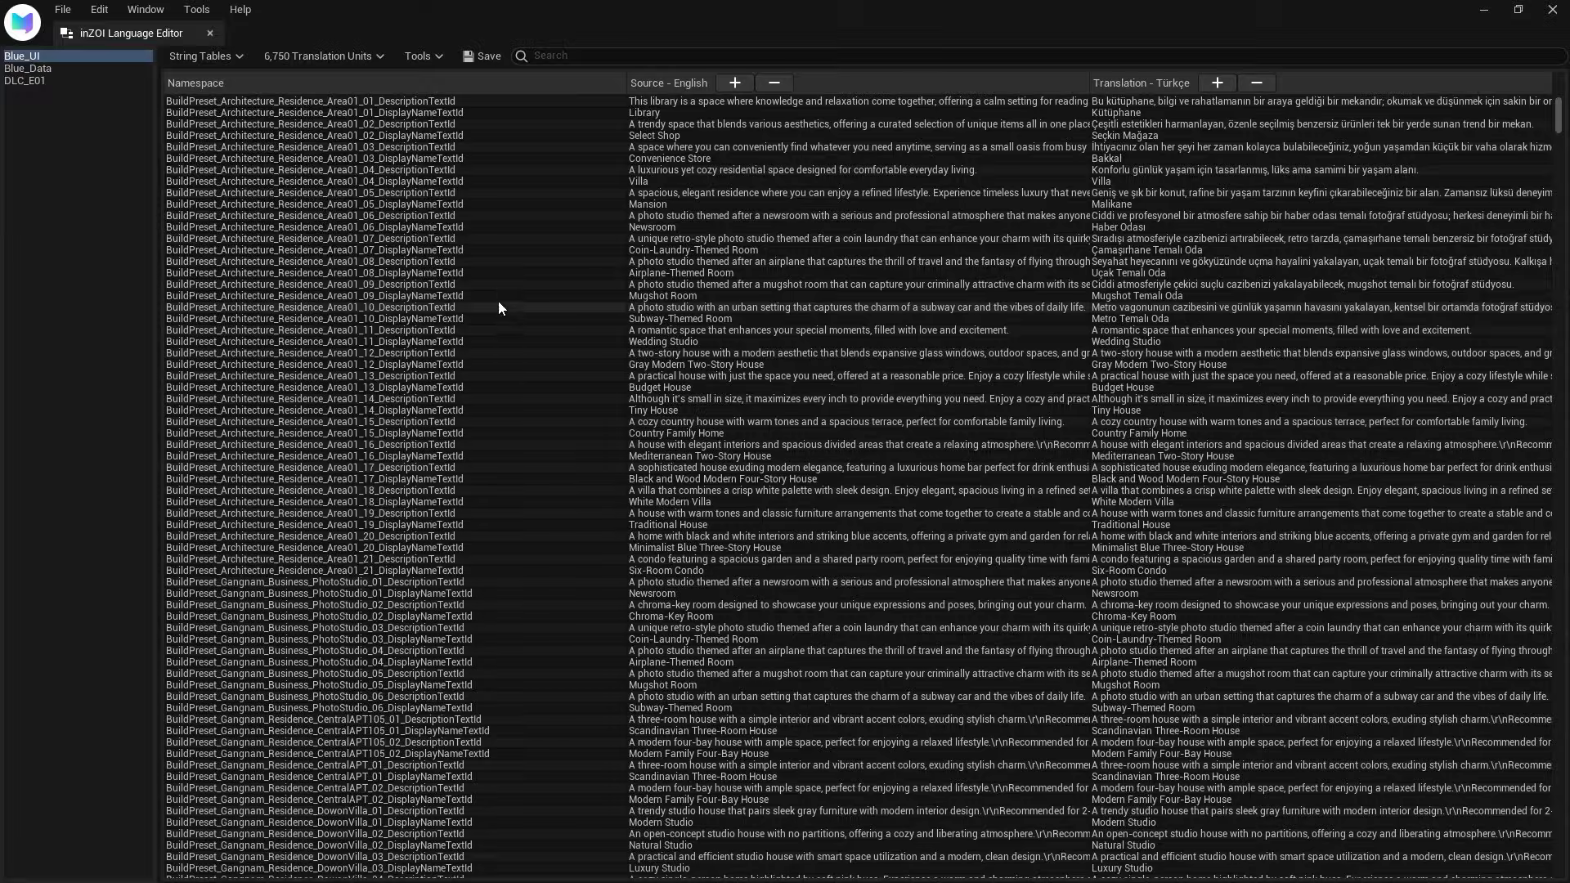
Show raw text keys on inZOI's main menu, then restore the original texts
{"action": "left_click", "coordinate": [440, 53]}
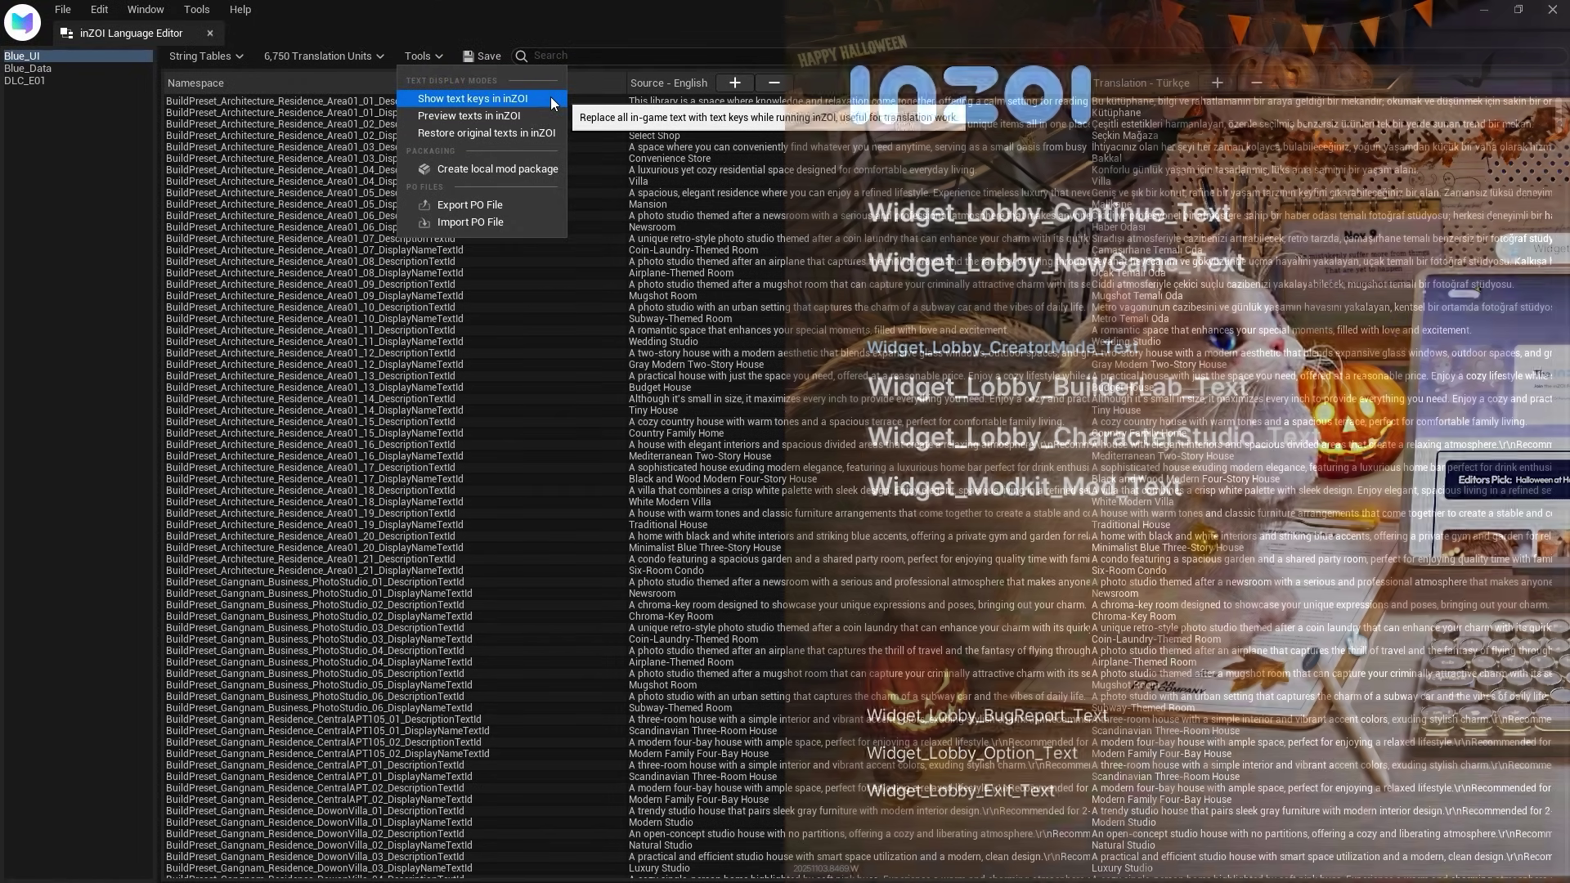
{"action": "left_click", "coordinate": [551, 97]}
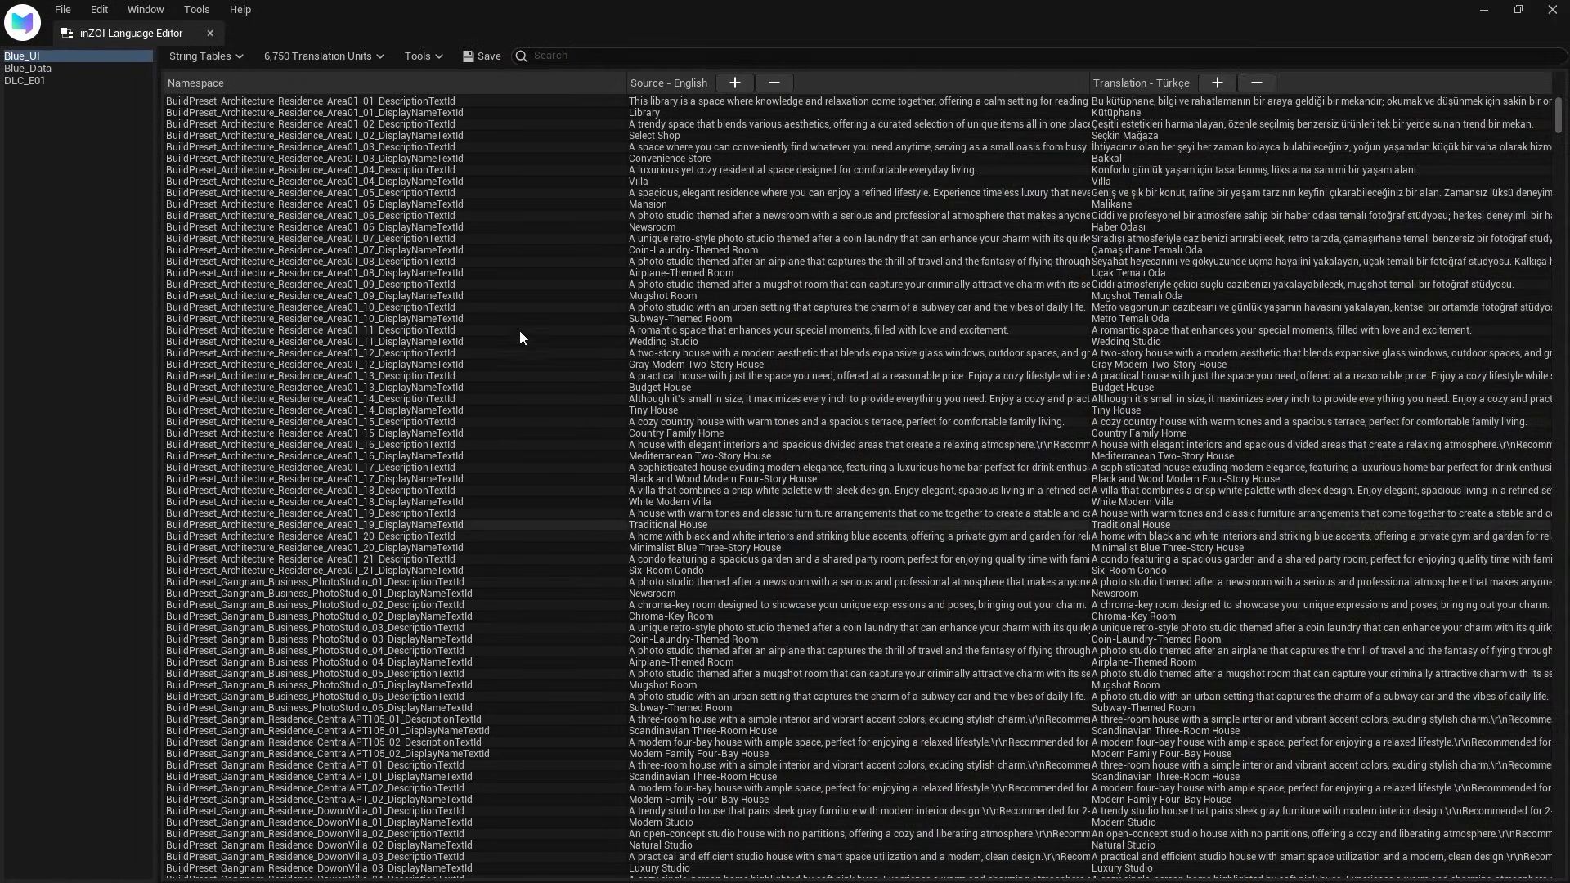
{"action": "left_click", "coordinate": [434, 54]}
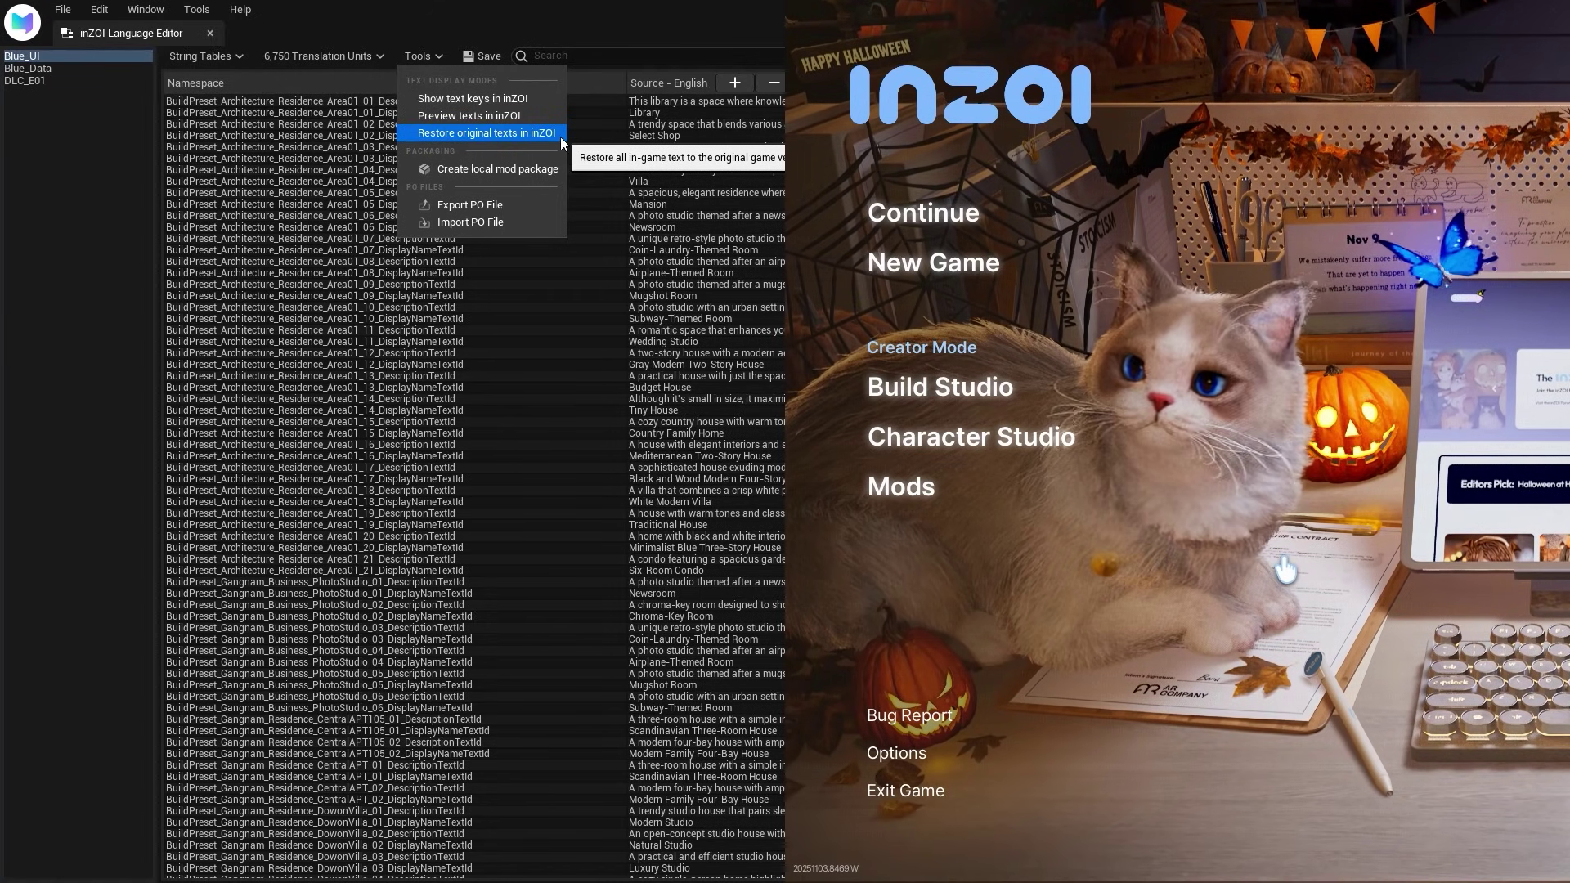
{"action": "left_click", "coordinate": [561, 136]}
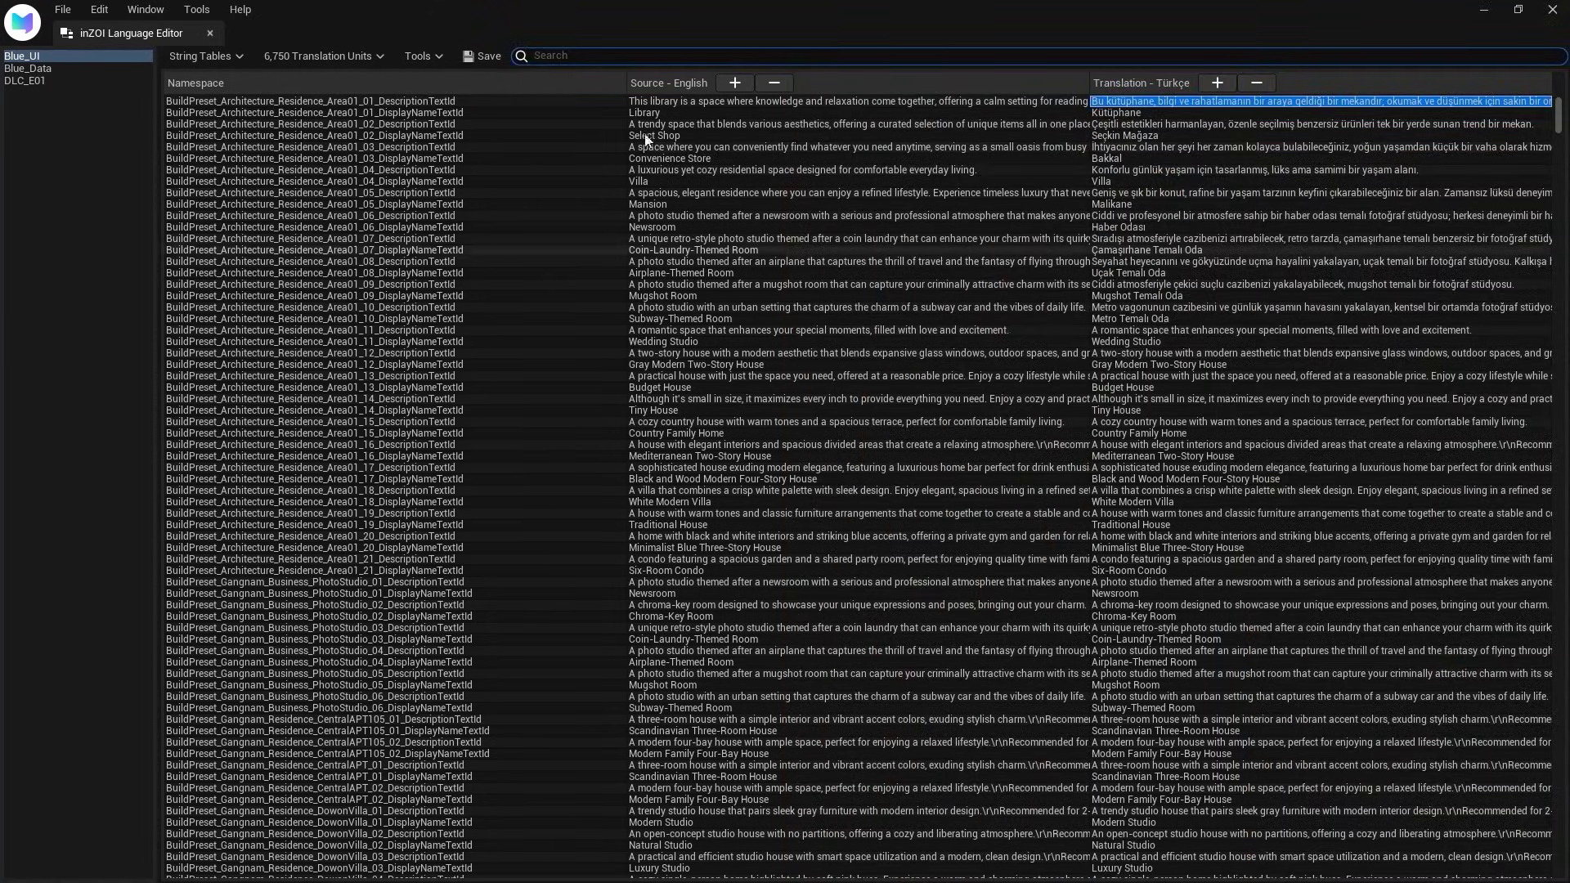
Search the table and translate Continue as Devam Et
{"action": "left_click", "coordinate": [561, 57]}
{"action": "type", "text": "Widget_Lobby_Continue_Text"}
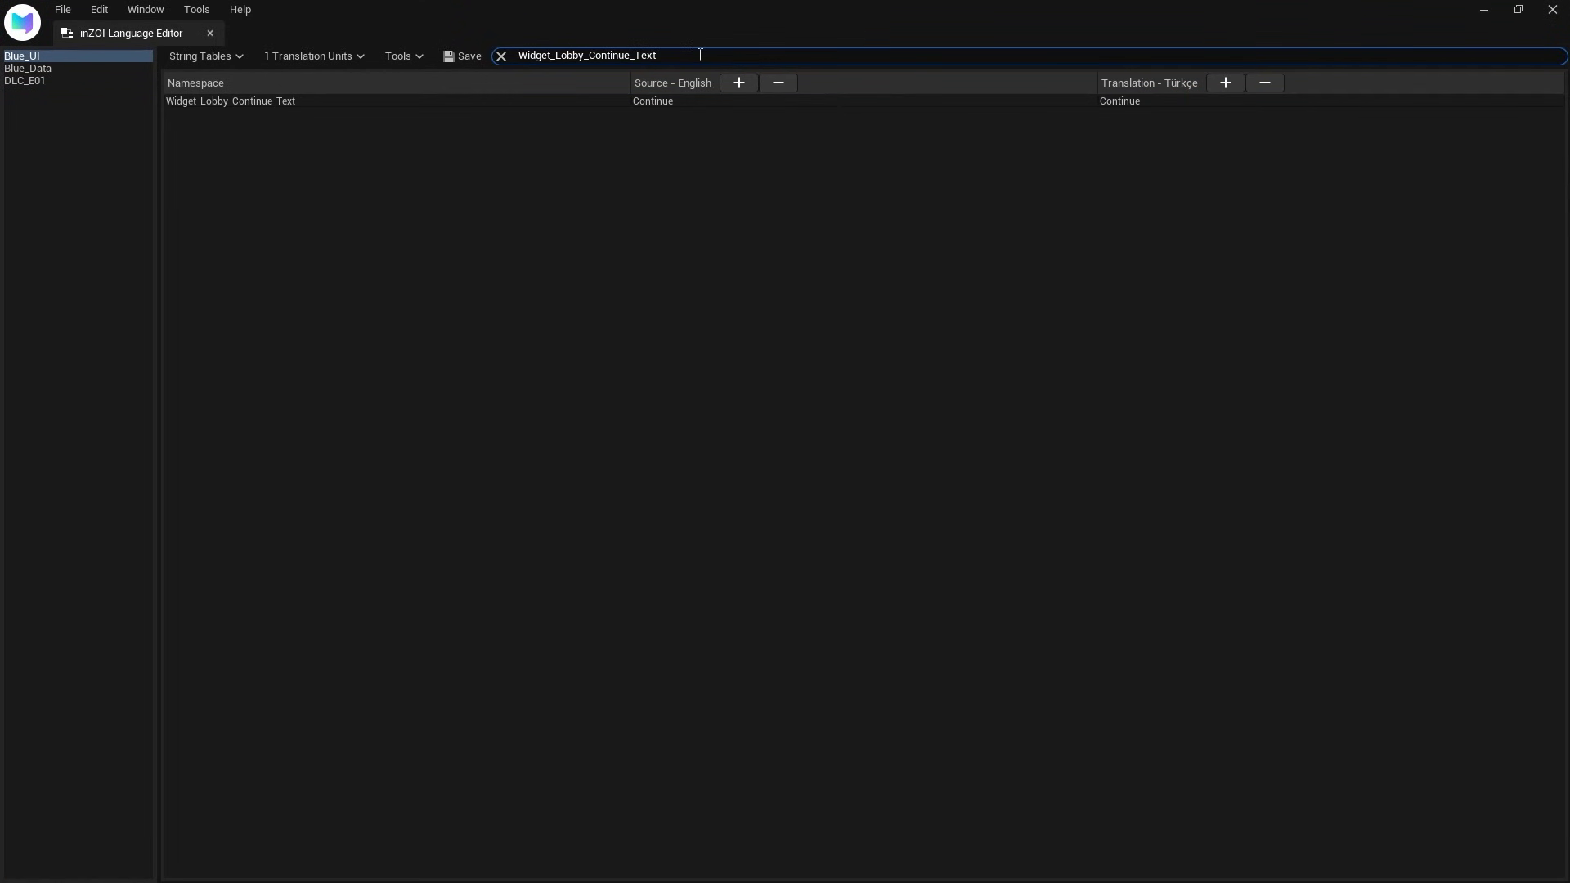
{"action": "left_click", "coordinate": [1150, 102]}
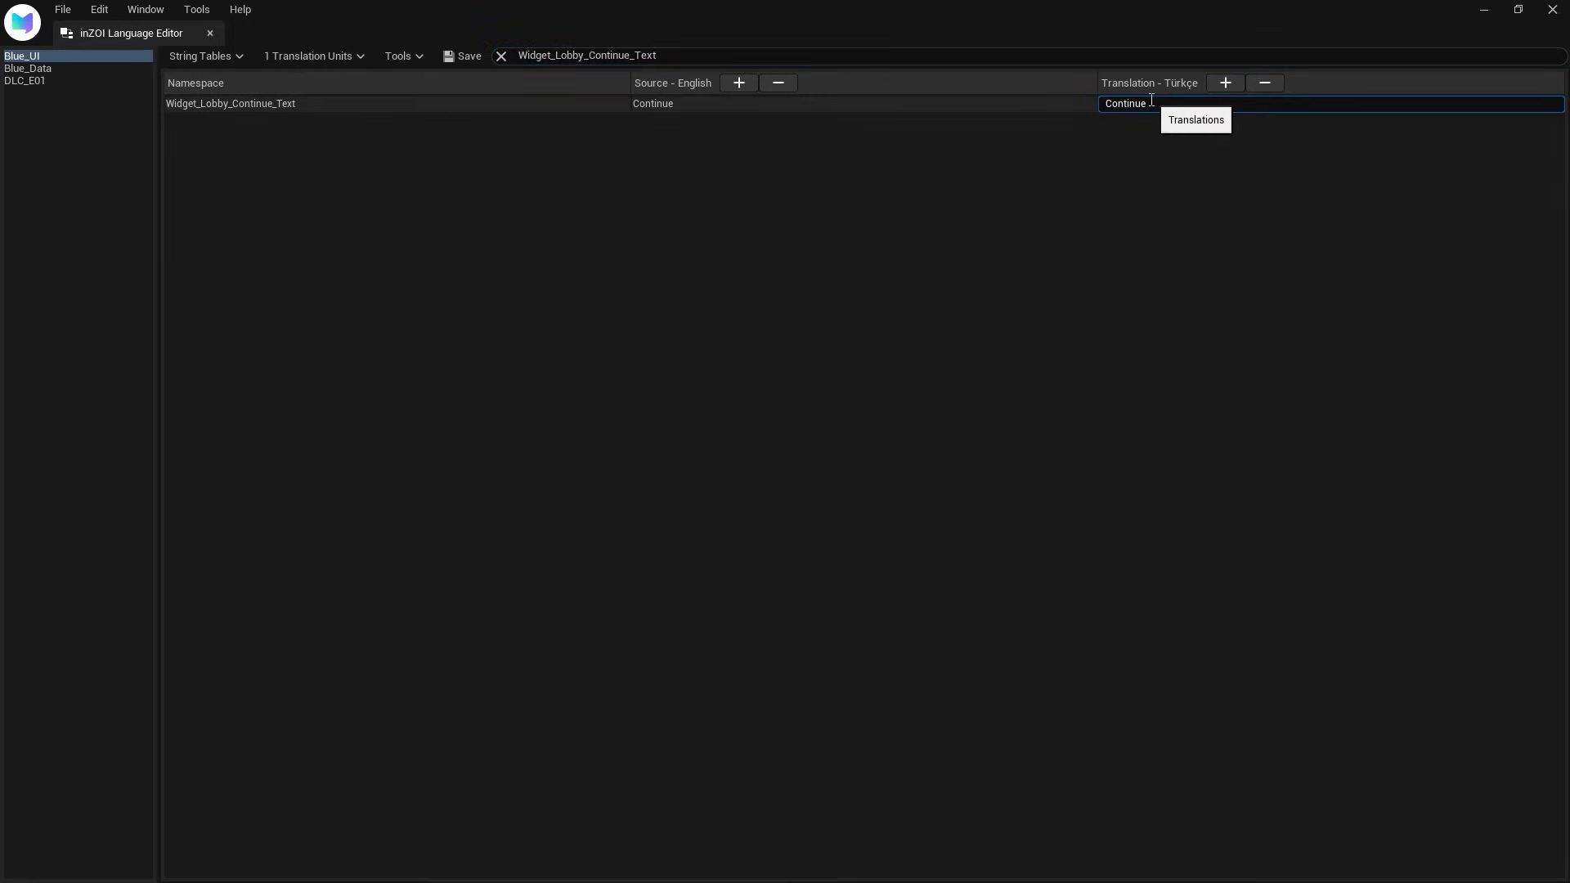
{"action": "double_click", "coordinate": [1164, 104]}
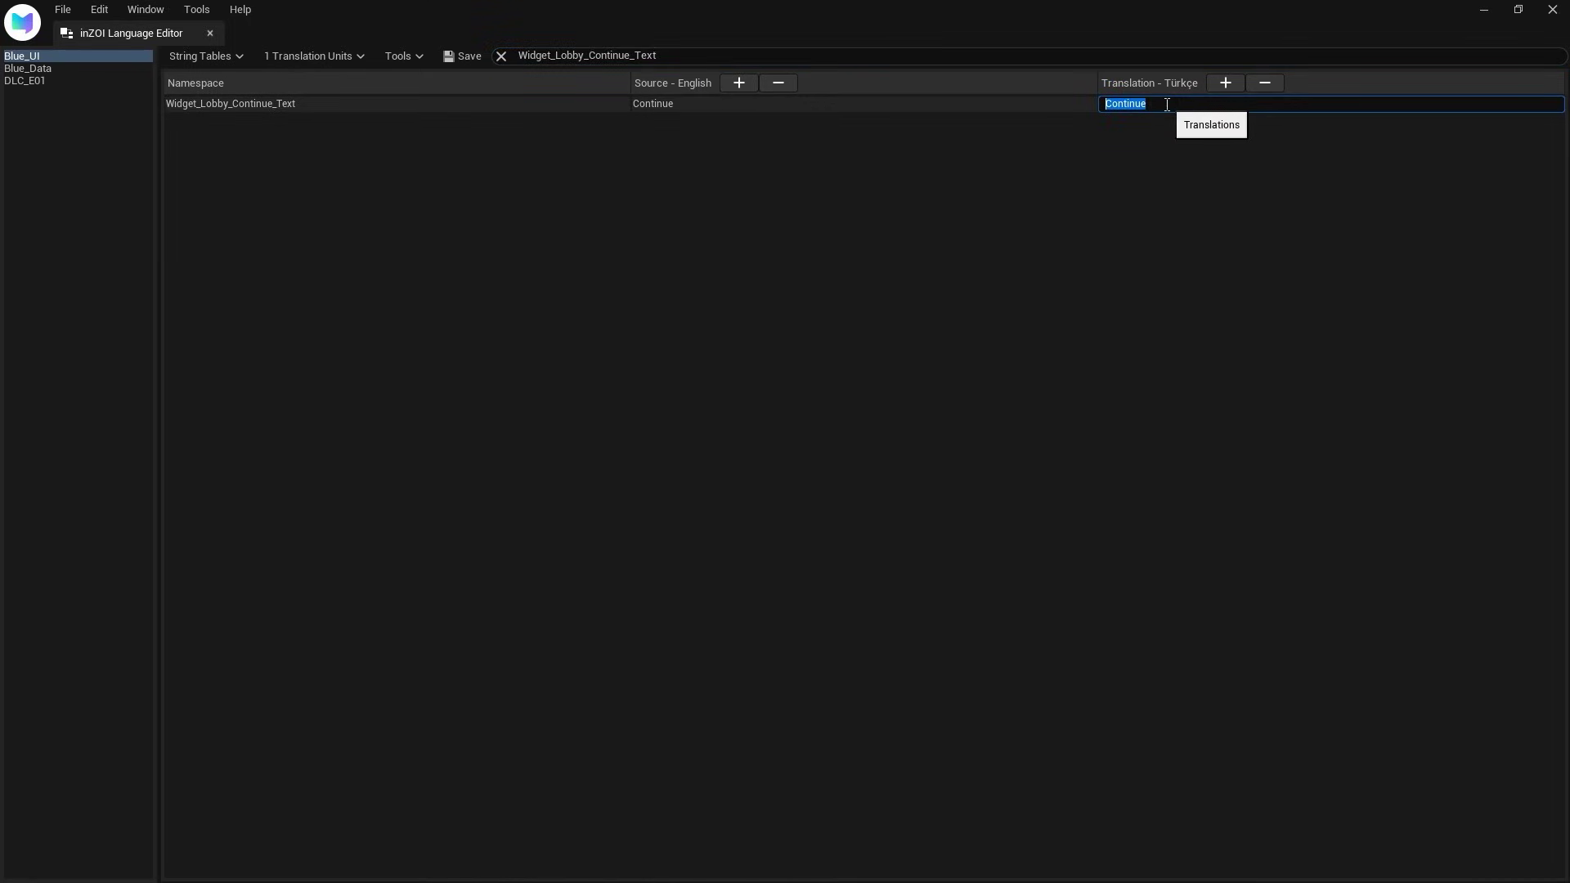
{"action": "type", "text": "Devam Et"}
{"action": "key", "text": "Return"}
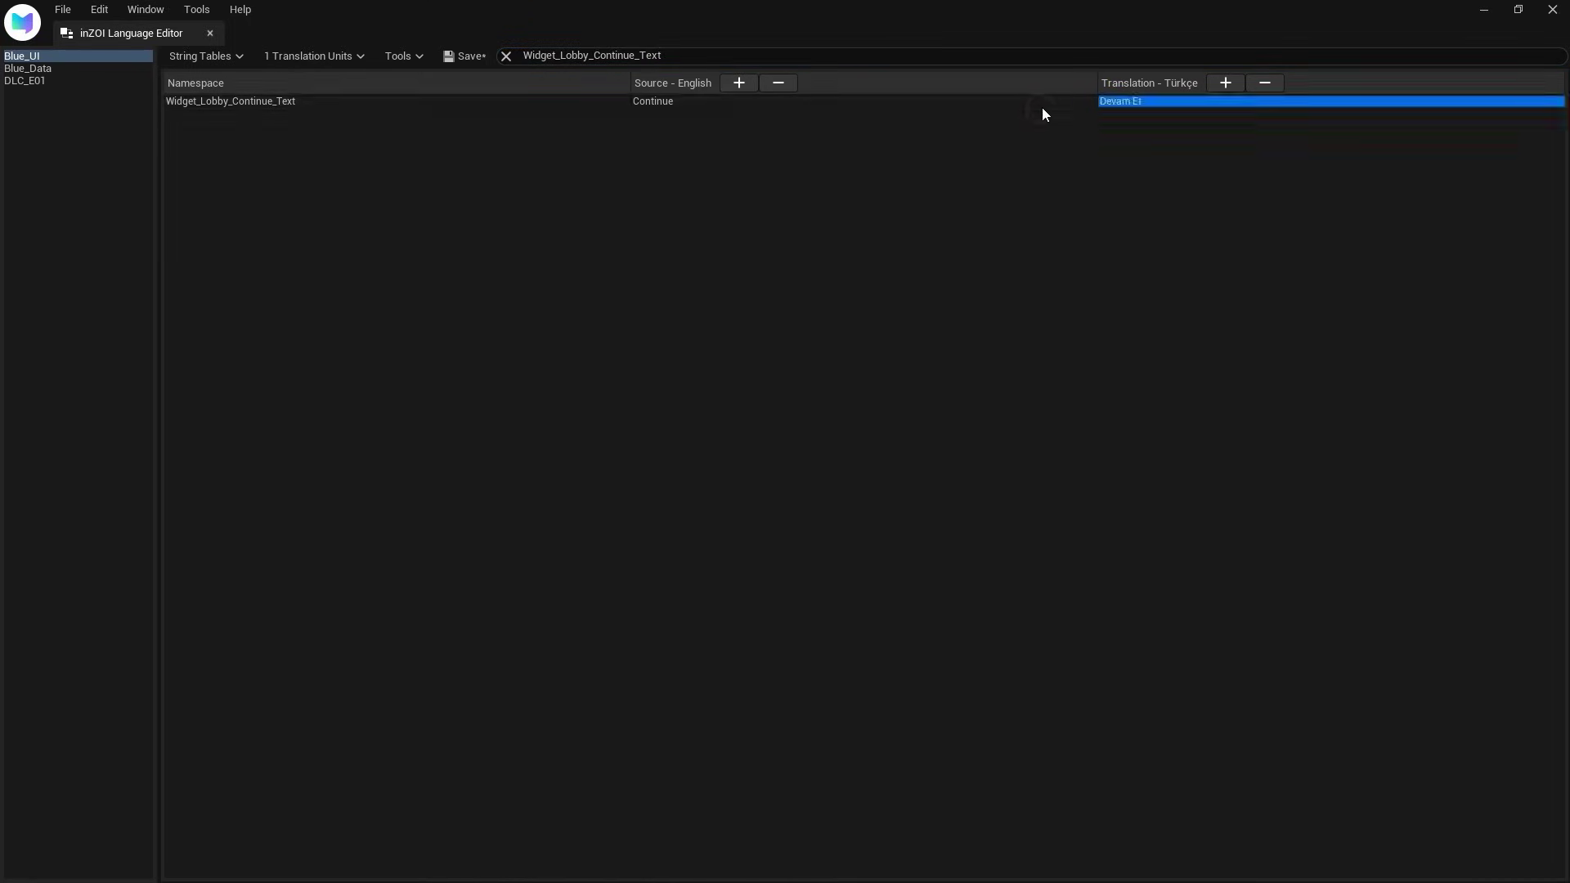
Filter to Widget_Lobby_NewGame_Text and translate New Game as Yeni Oyun
{"action": "left_click", "coordinate": [693, 56]}
{"action": "type", "text": "Widget_Lobby_NewGame_Text"}
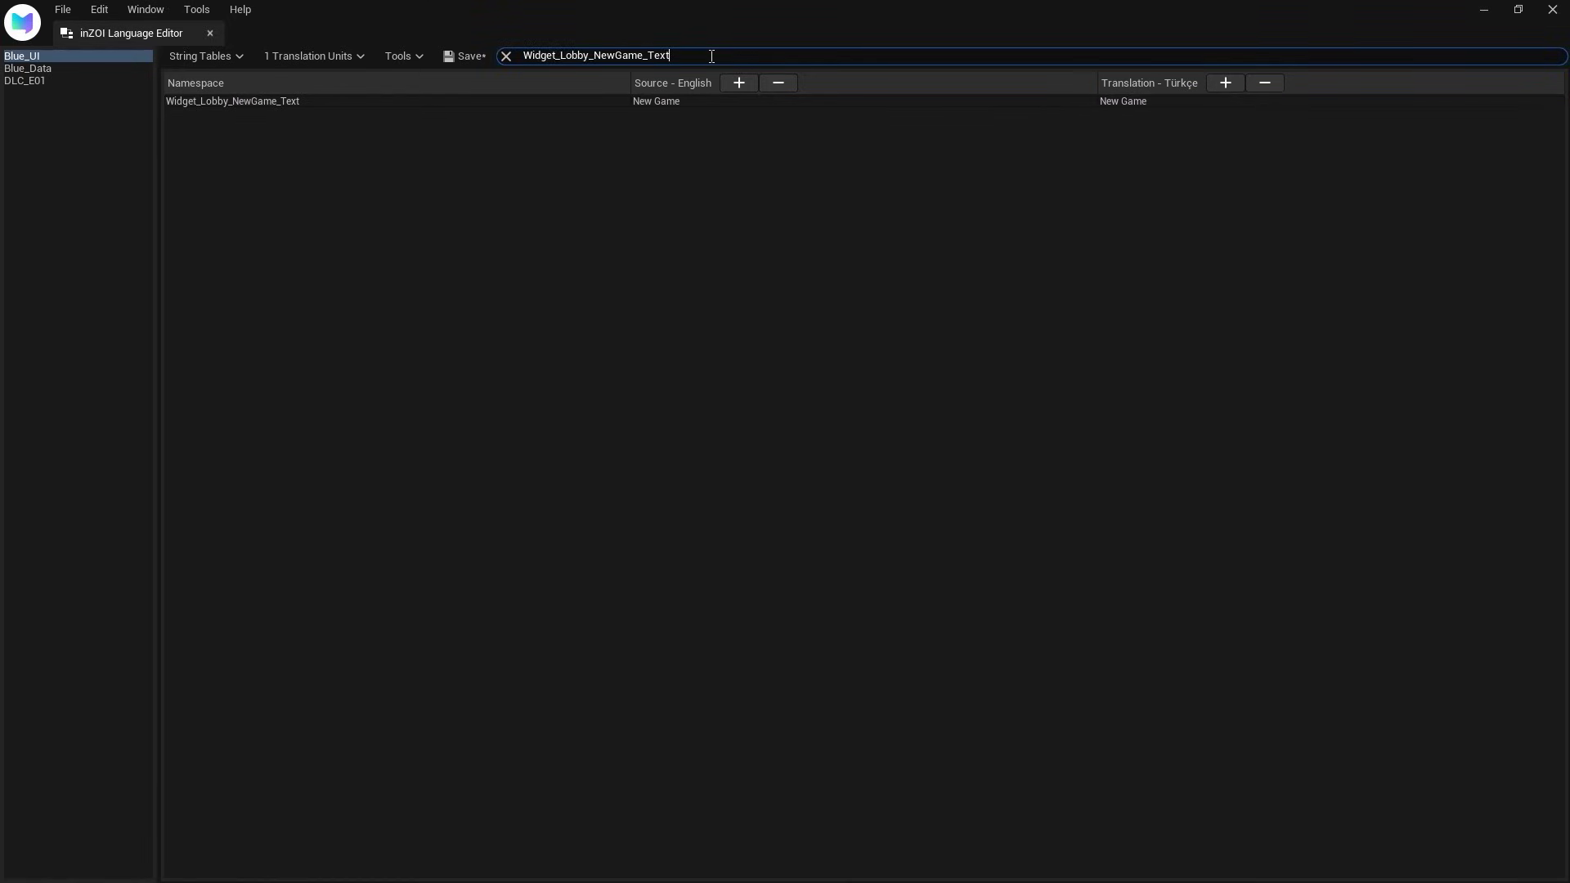
{"action": "double_click", "coordinate": [1149, 105]}
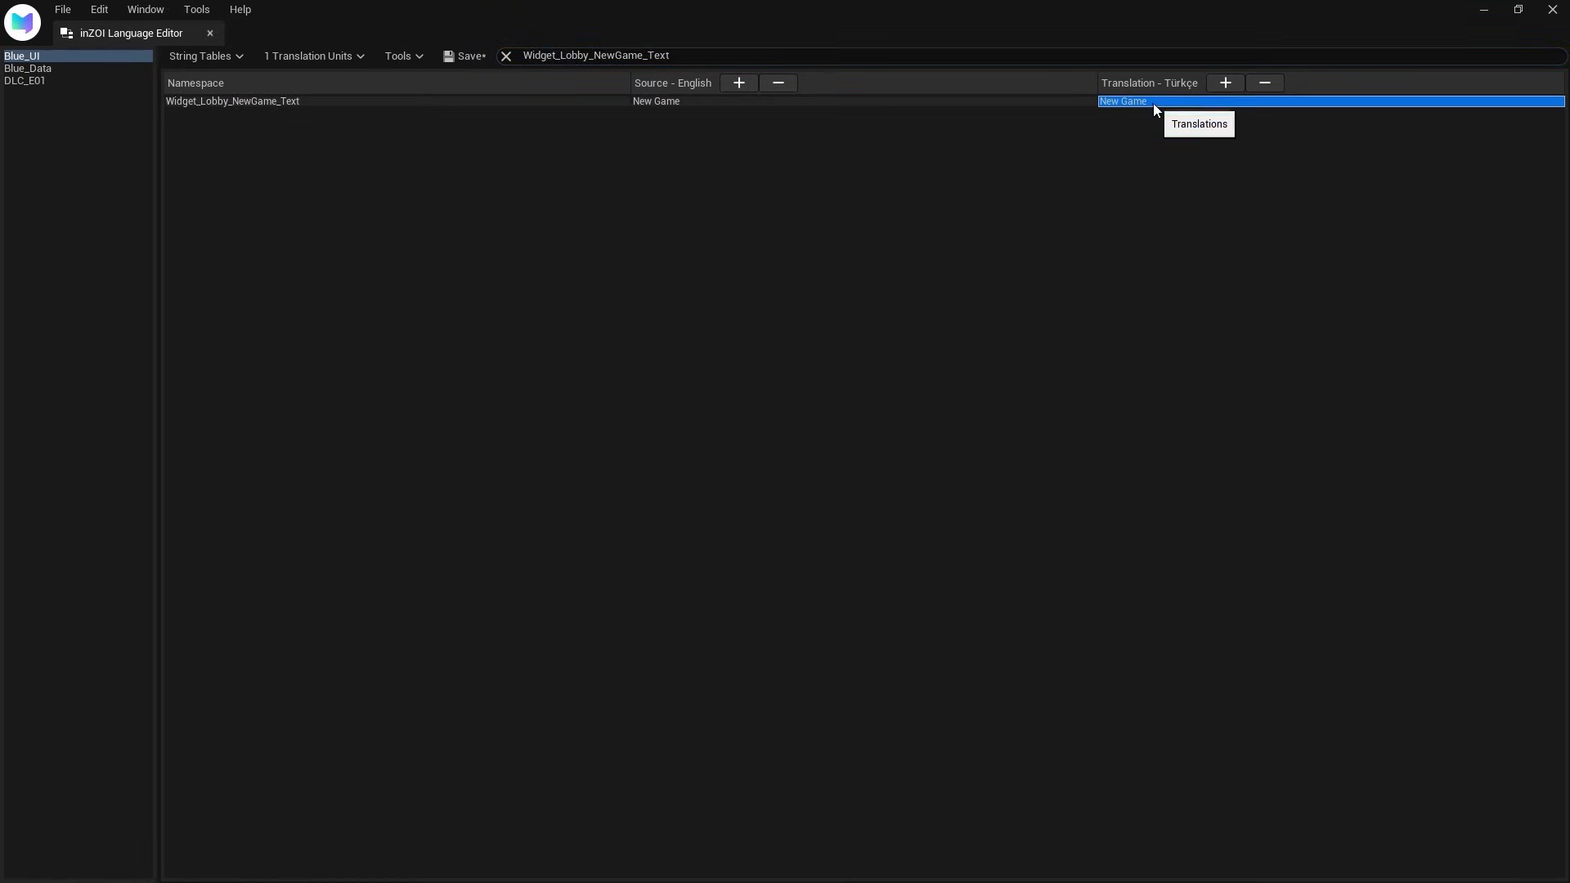
{"action": "type", "text": "Yeni Oyun"}
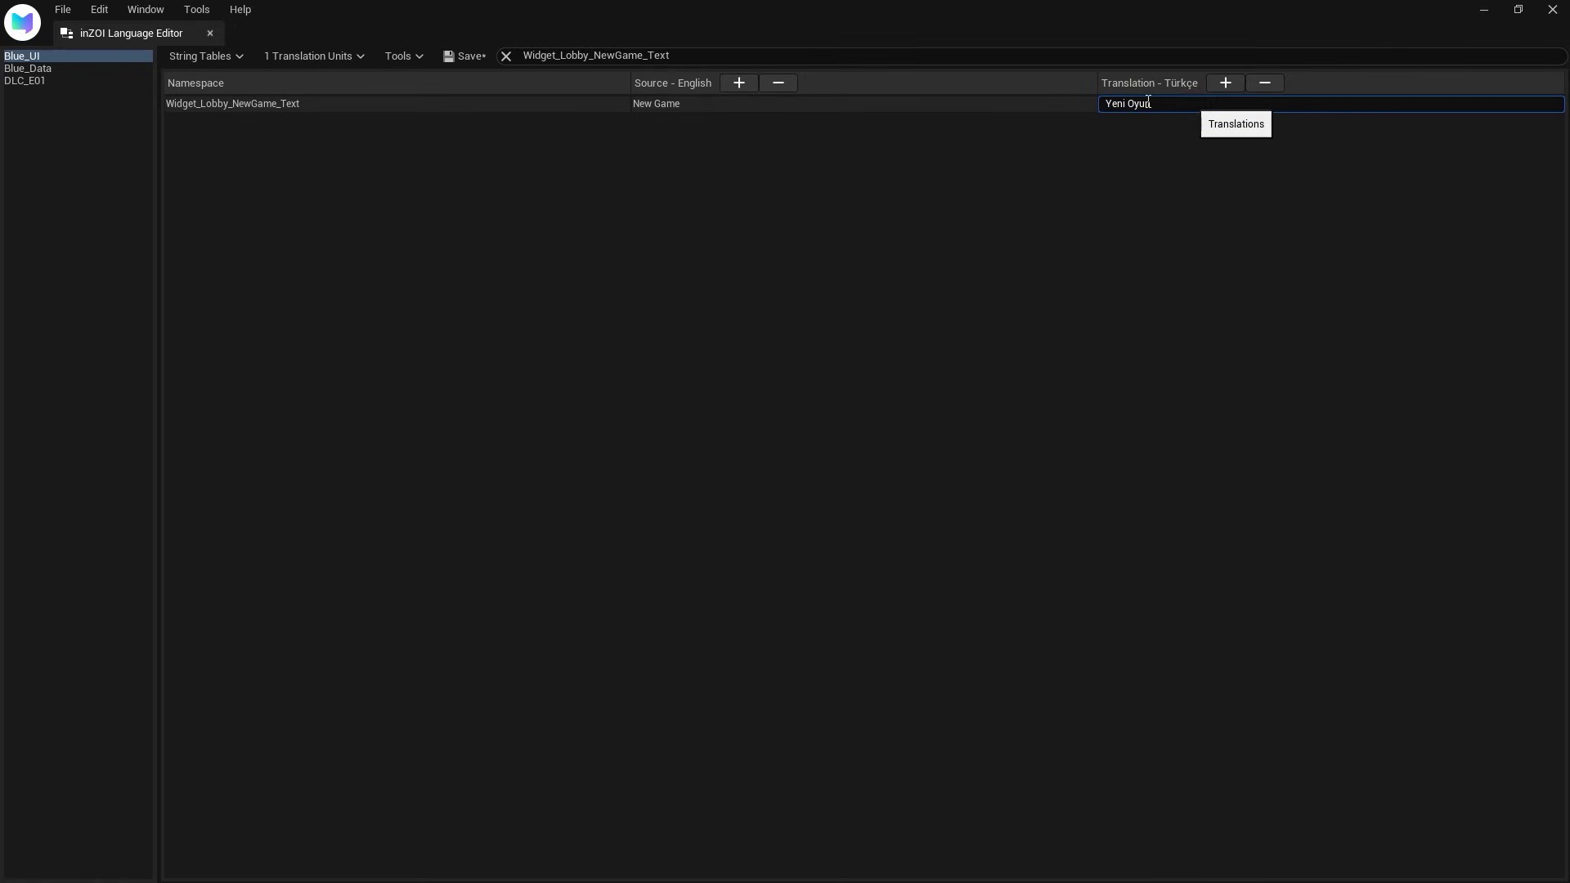
{"action": "key", "text": "Return"}
{"action": "left_click", "coordinate": [1041, 103]}
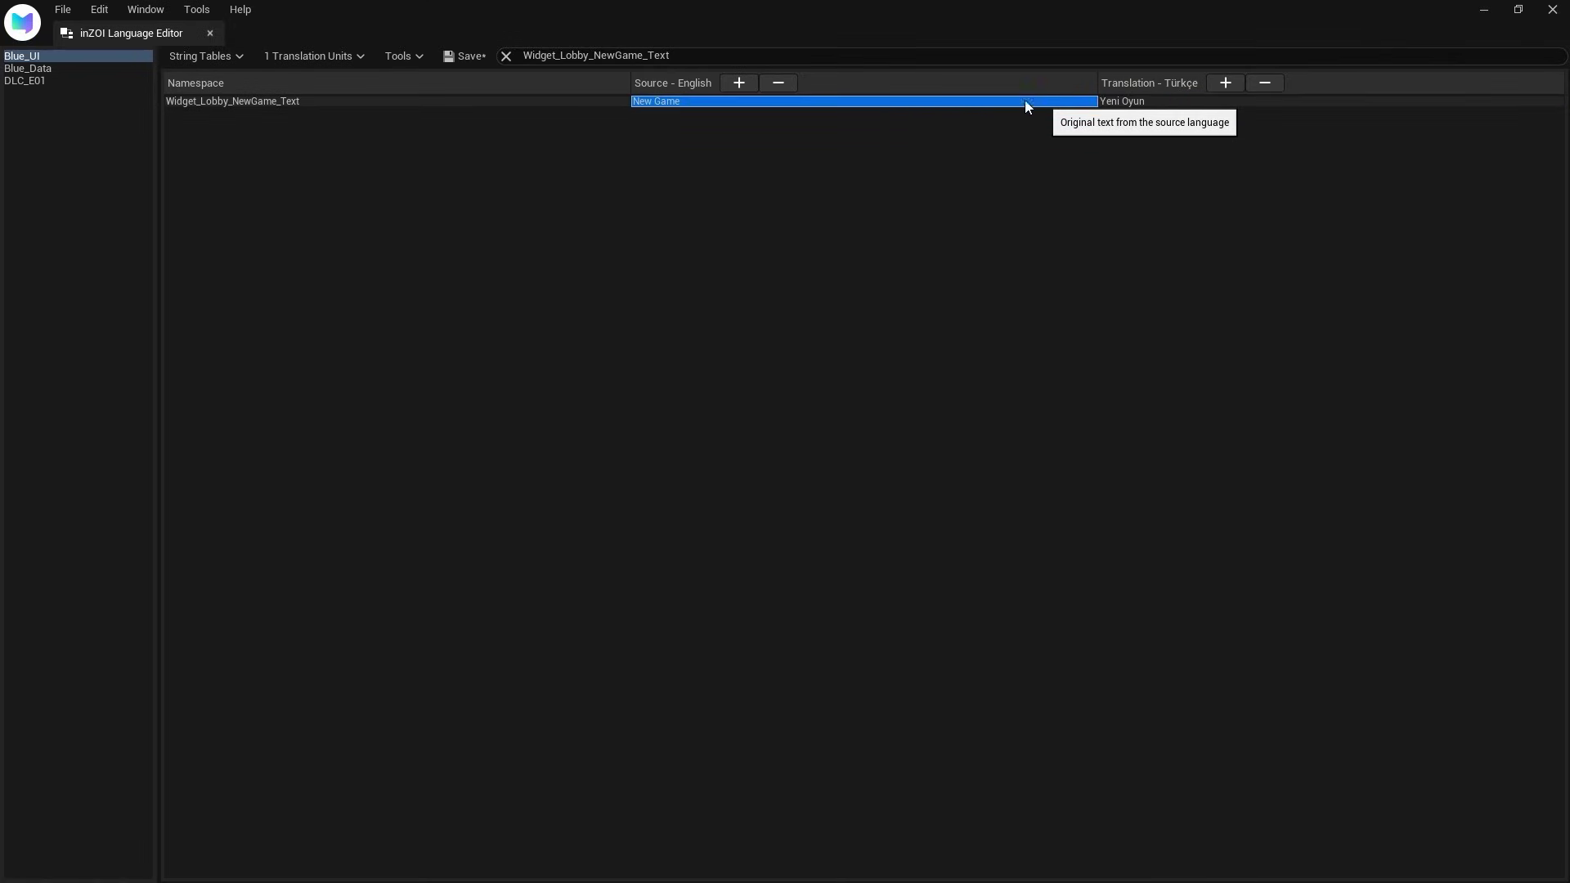
Translate Widget_Lobby_CreatorMode_Text into Turkish, then clear the search
{"action": "left_click", "coordinate": [788, 57]}
{"action": "type", "text": "Widget_Lobby_CreatorMode_Text"}
{"action": "left_click", "coordinate": [1167, 102]}
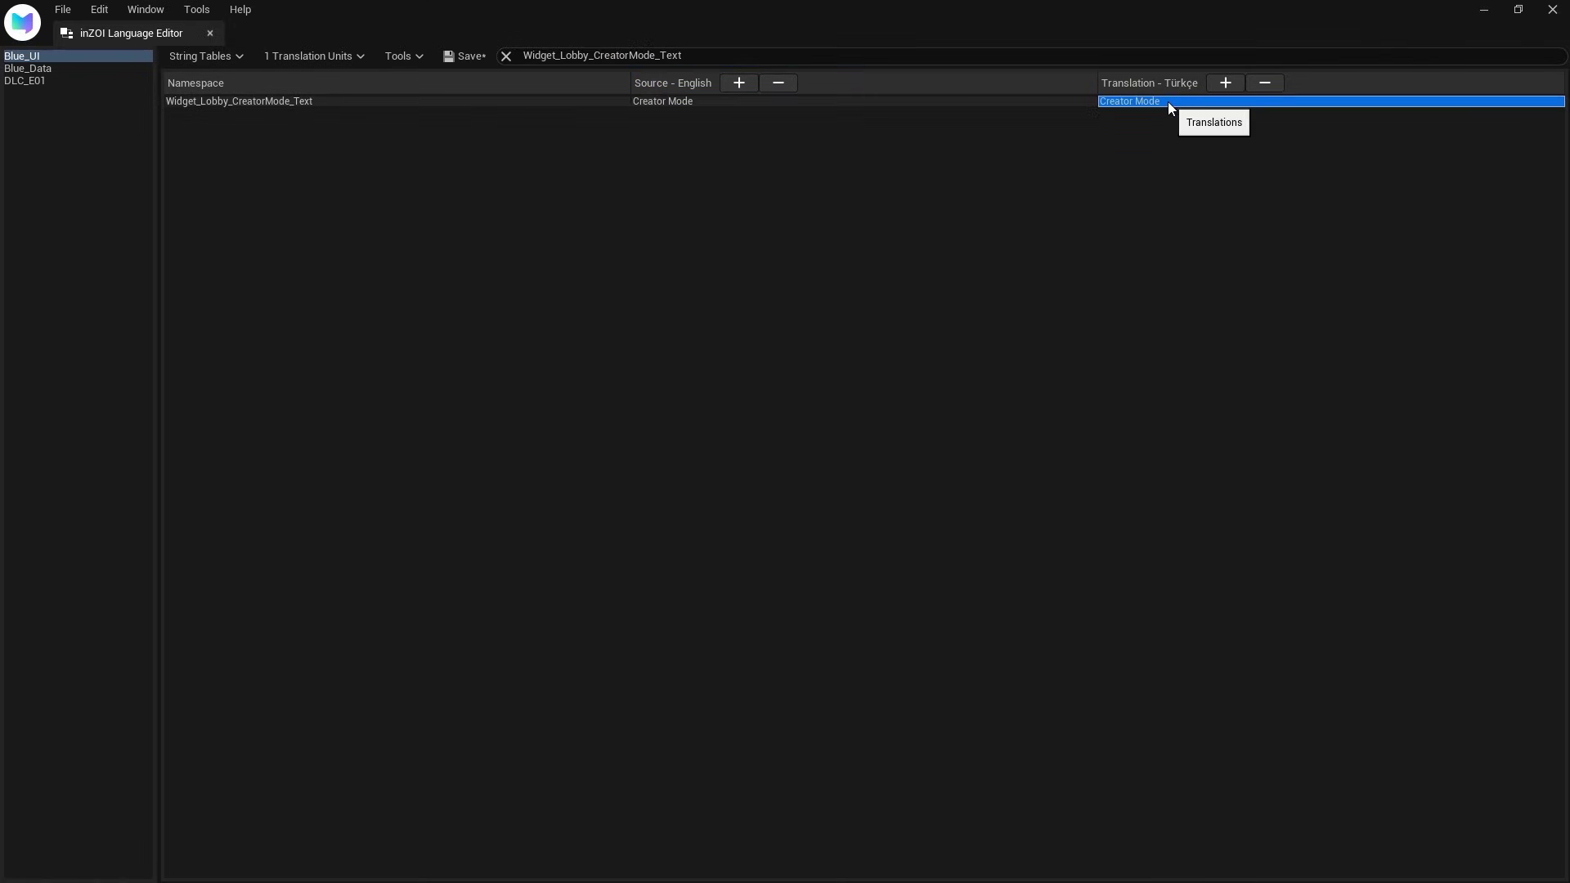
{"action": "left_click", "coordinate": [1168, 101]}
{"action": "key", "text": "Return"}
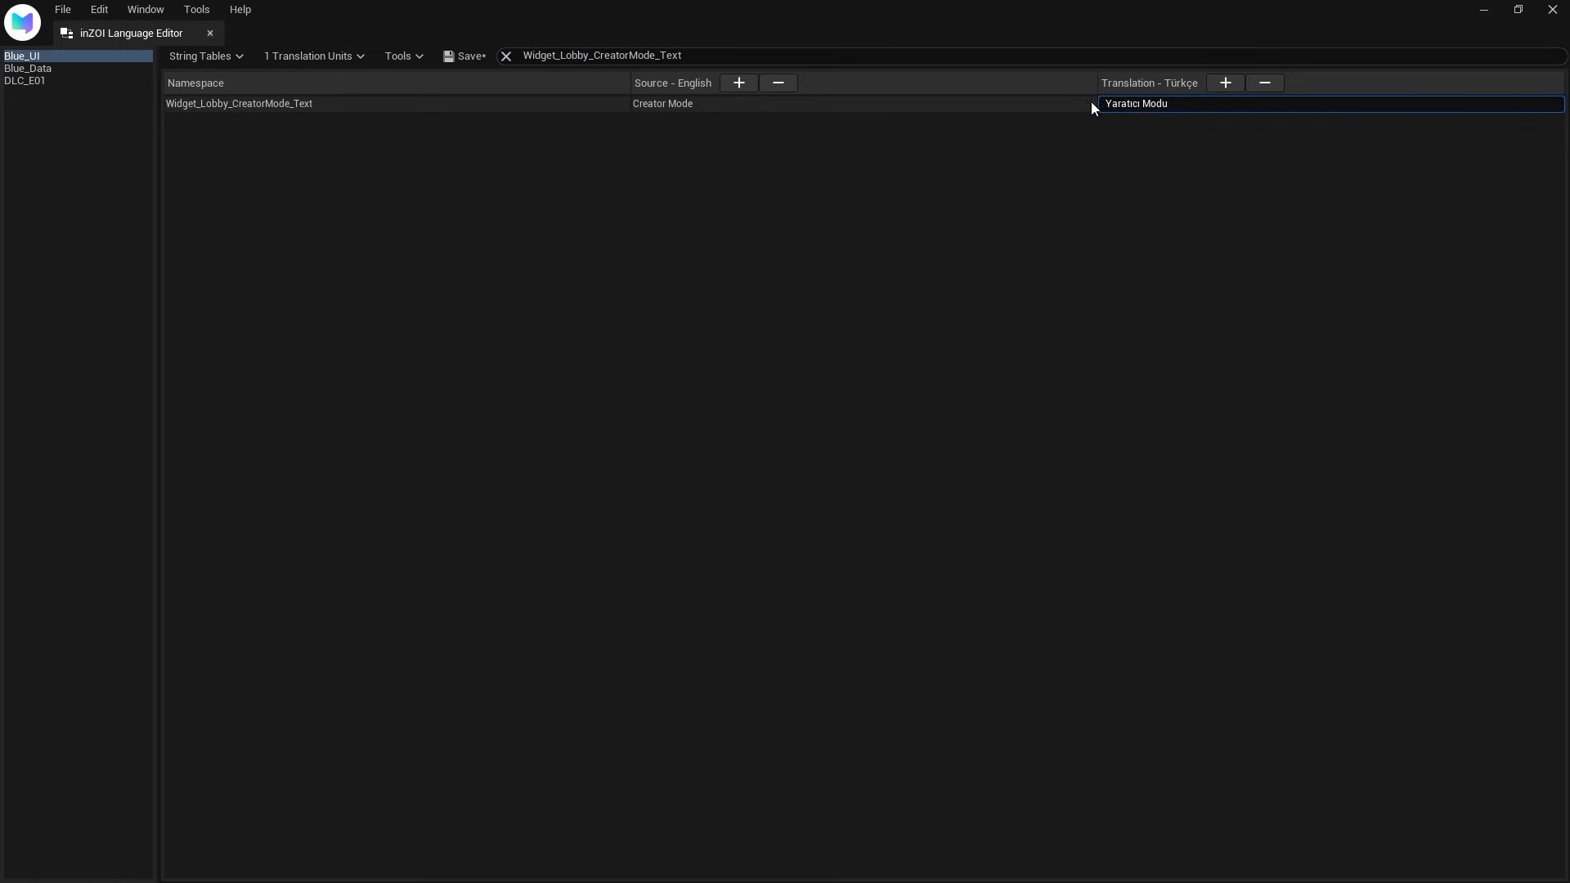
{"action": "left_click", "coordinate": [507, 55]}
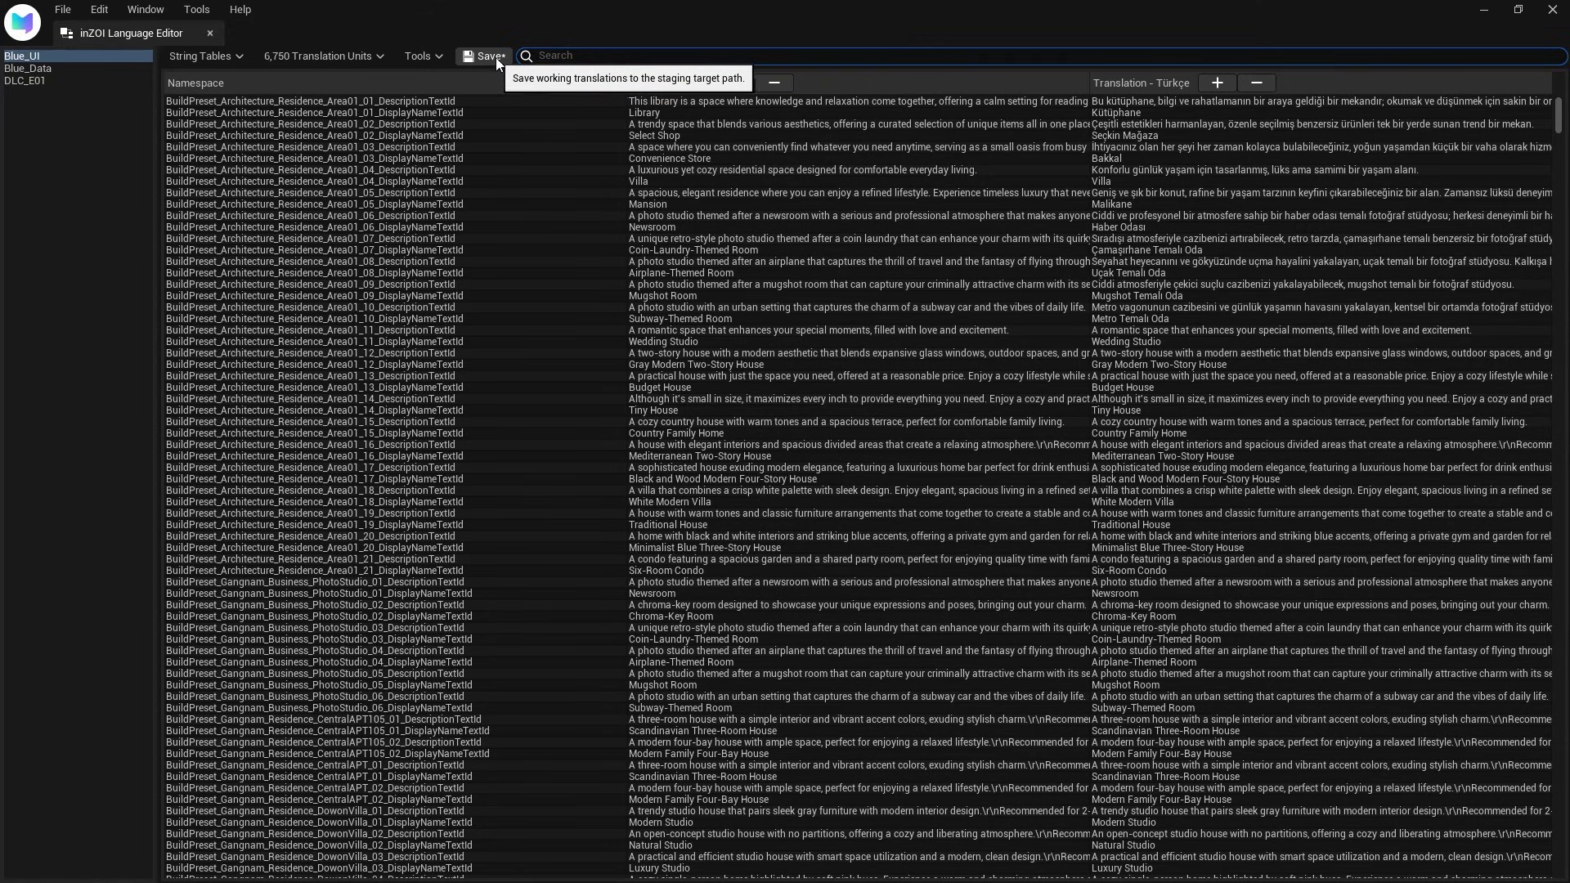
Stage the translations and preview Devam Et and Yeni Oyun on inZOI's main menu
{"action": "left_click", "coordinate": [495, 58]}
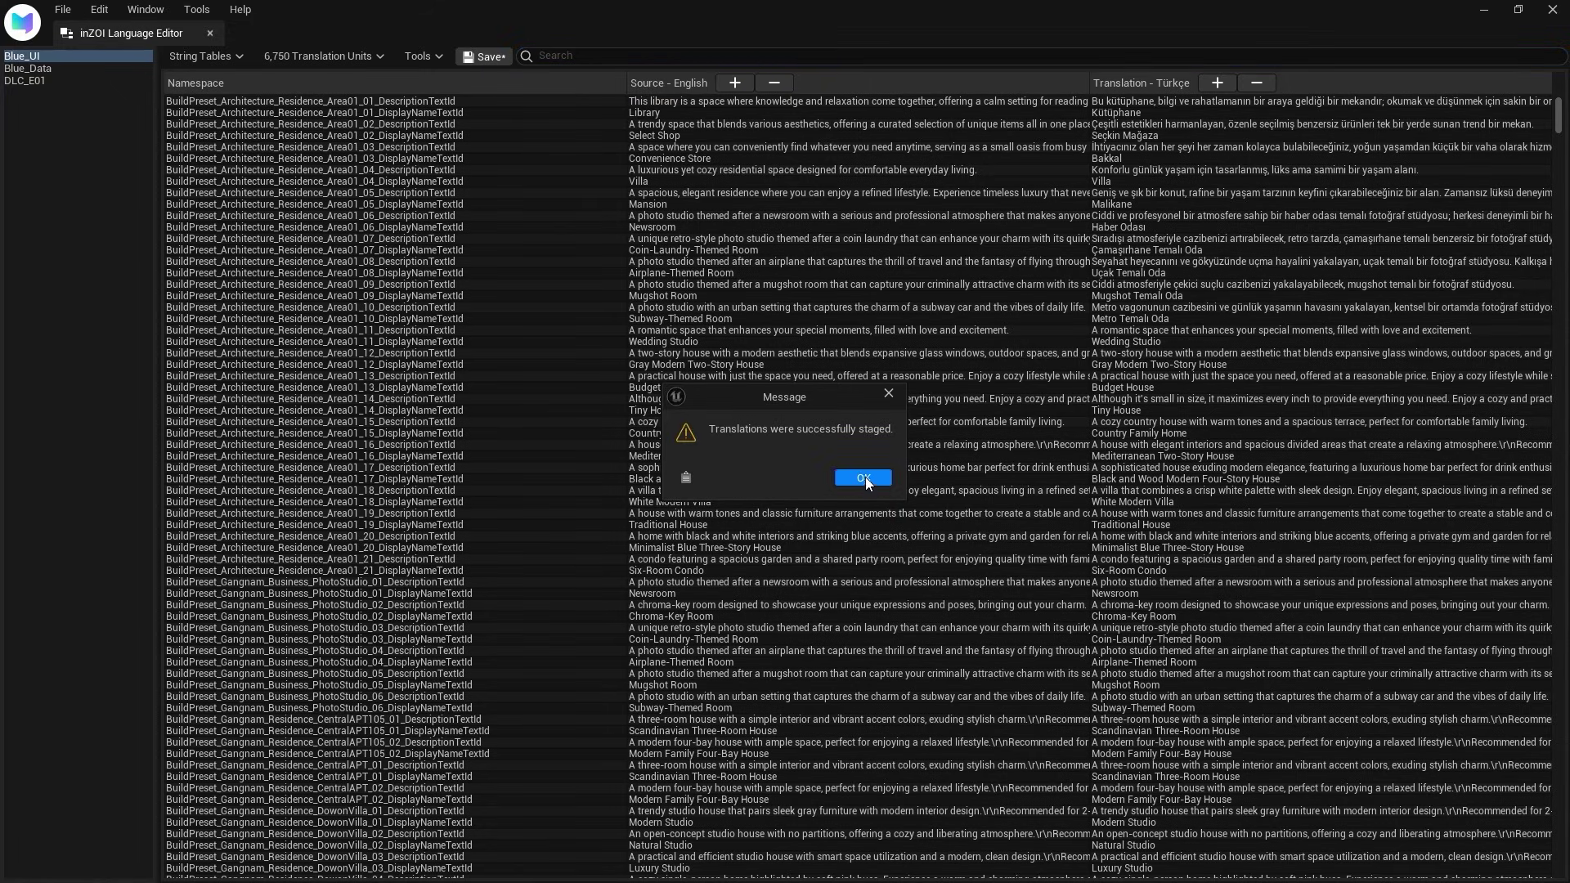
{"action": "left_click", "coordinate": [865, 478]}
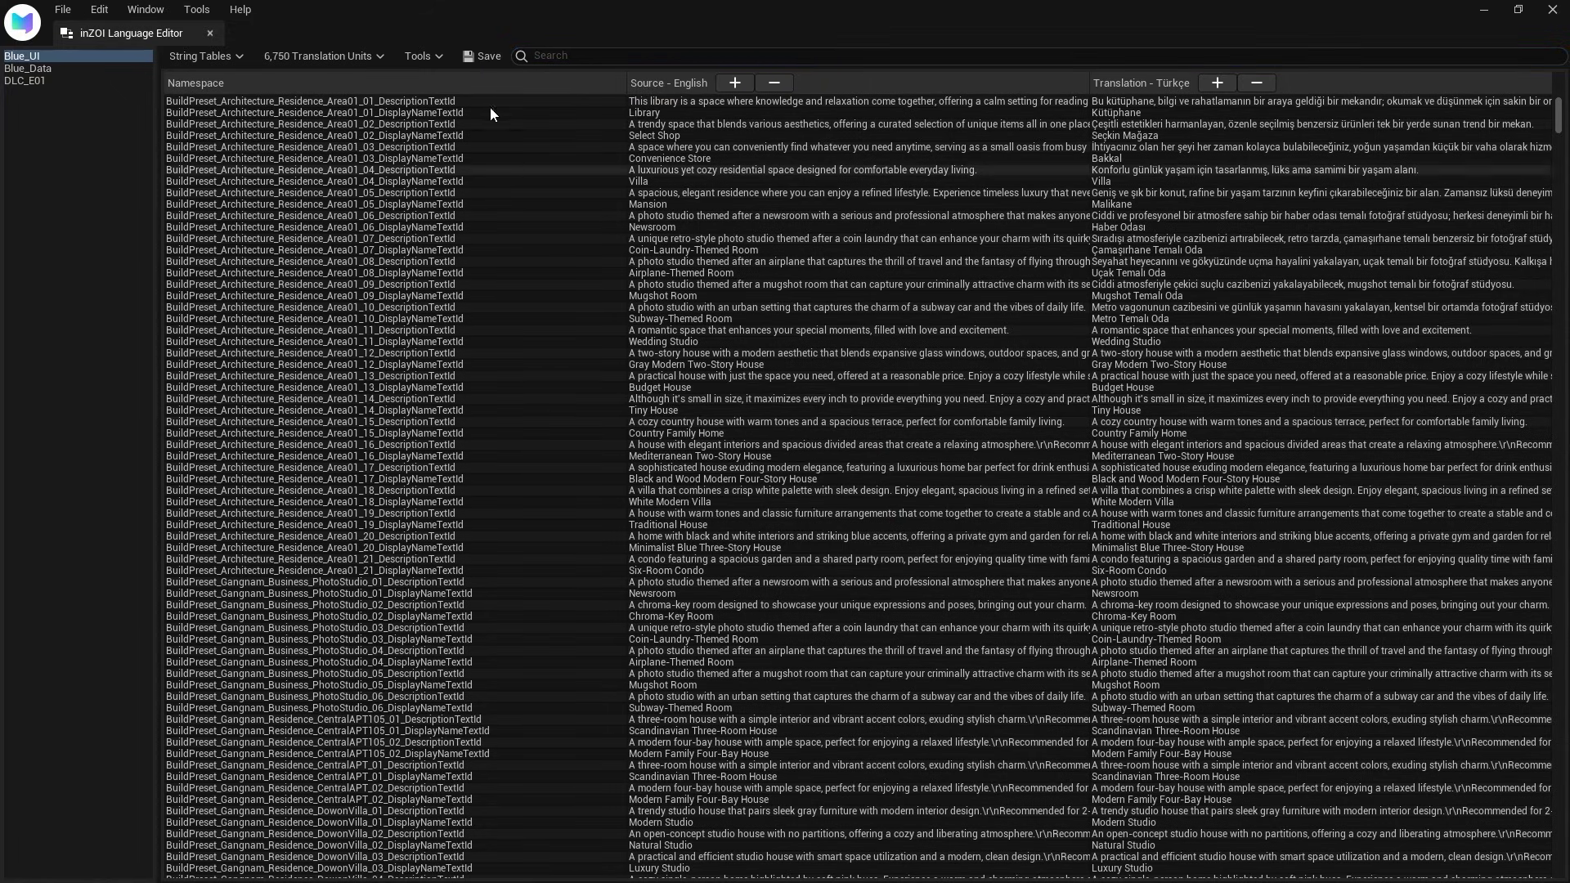
{"action": "left_click", "coordinate": [425, 57]}
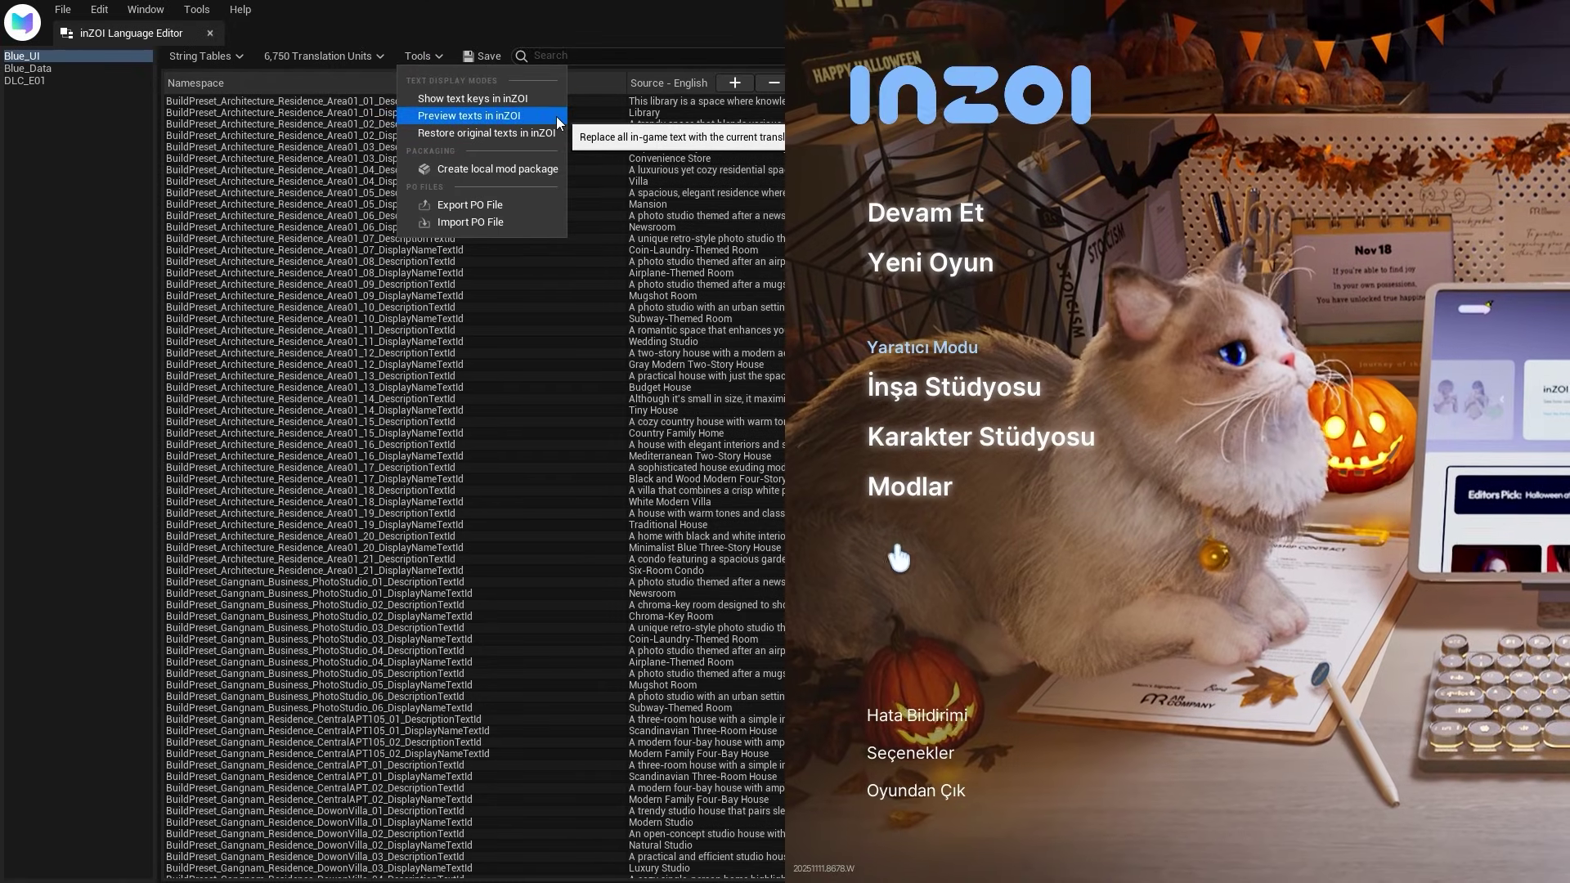
{"action": "left_click", "coordinate": [556, 117]}
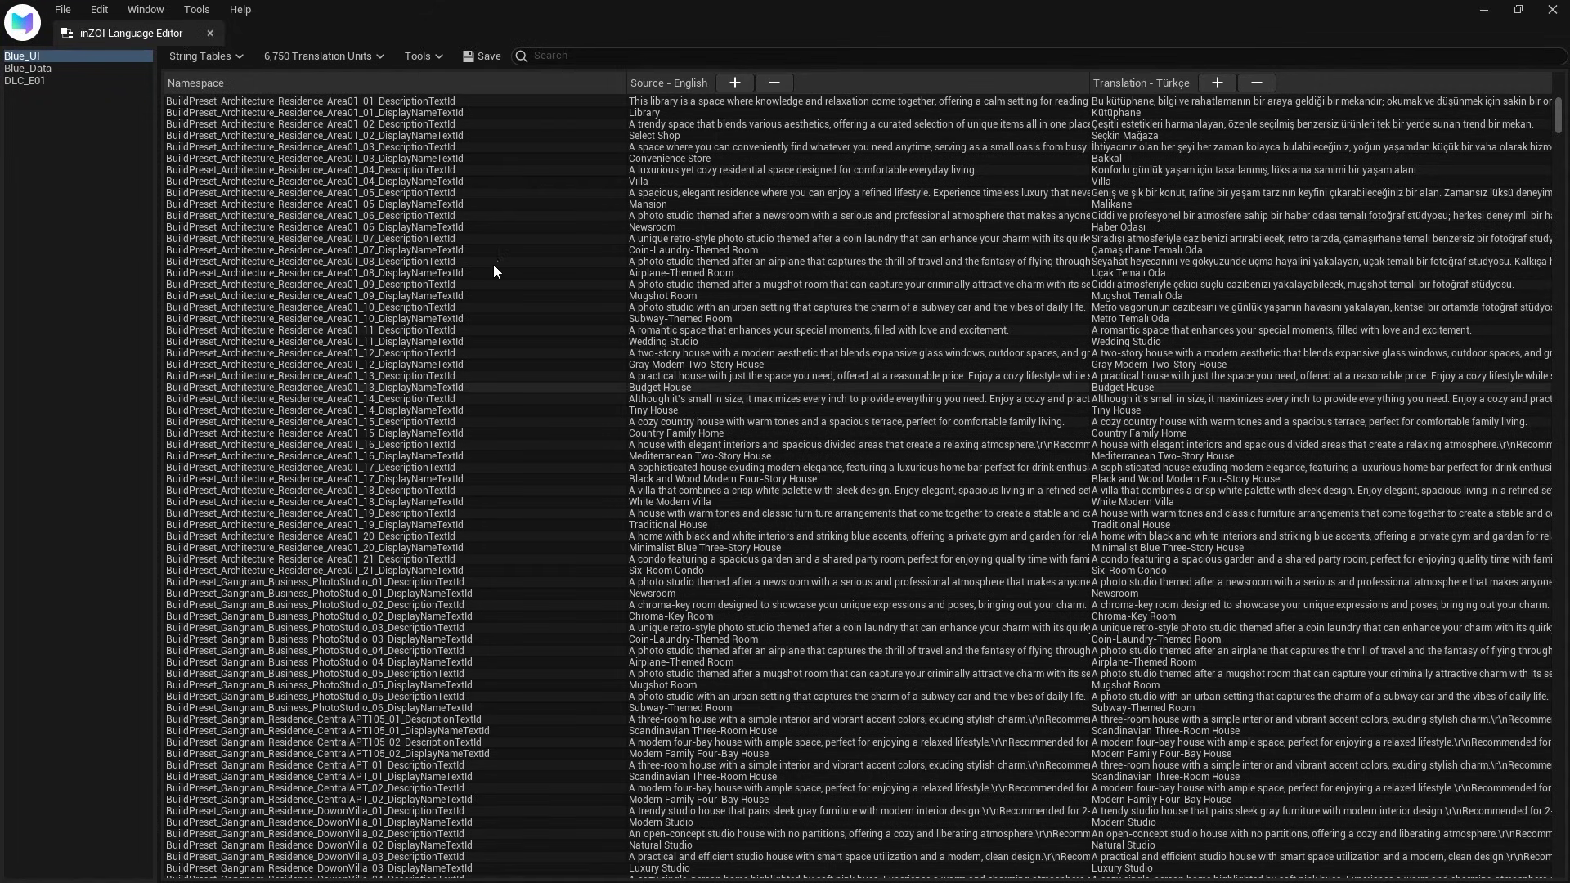
Export the translations as PO files into the Export folder
{"action": "left_click", "coordinate": [439, 60]}
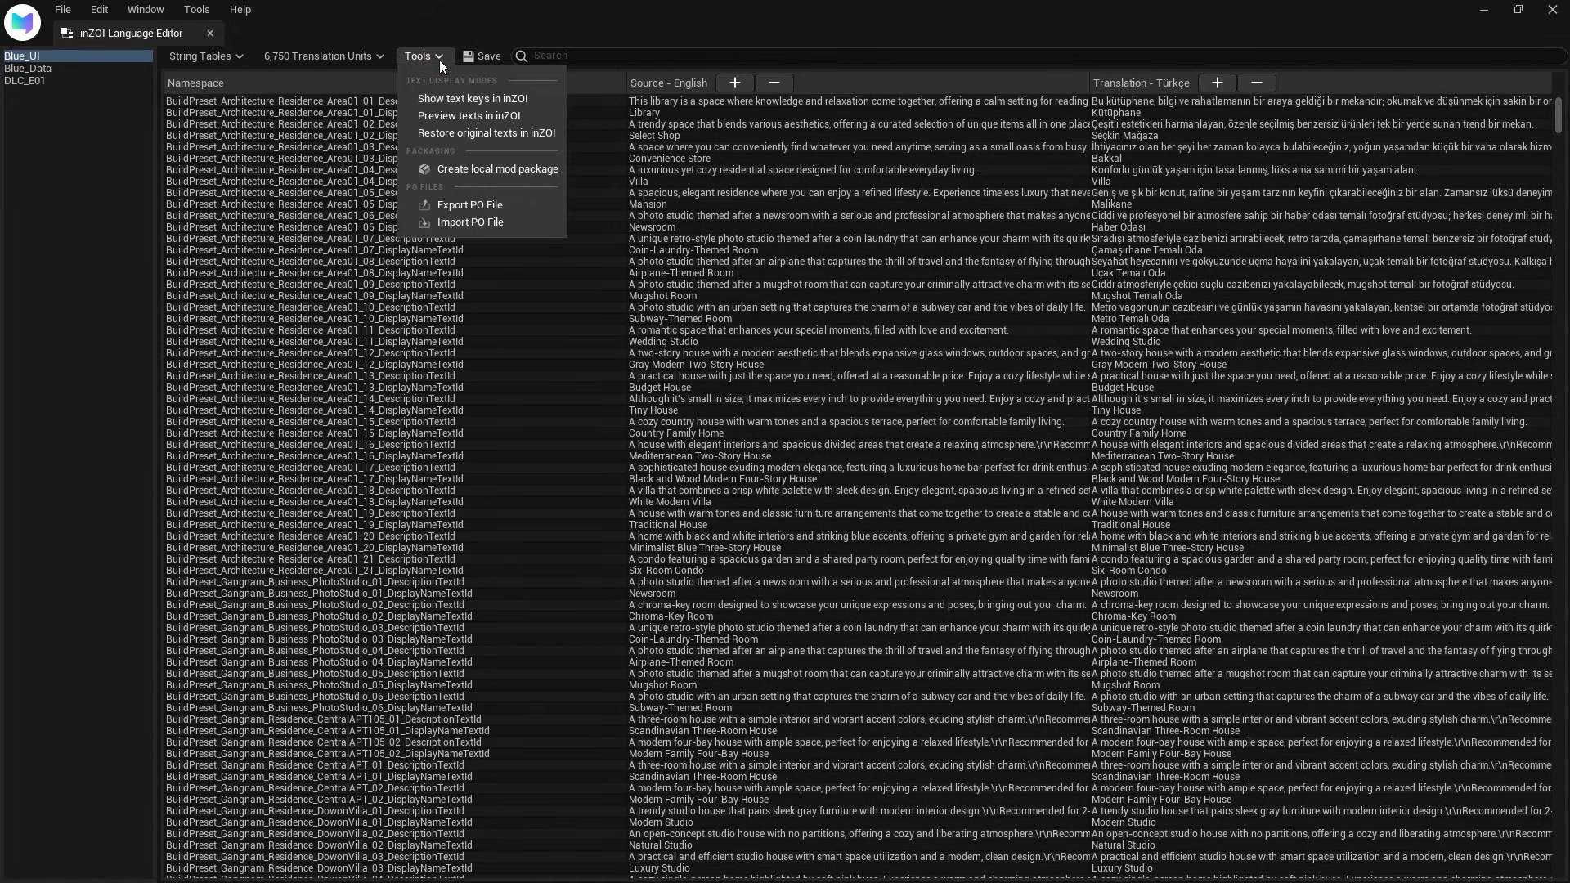
{"action": "left_click", "coordinate": [534, 206]}
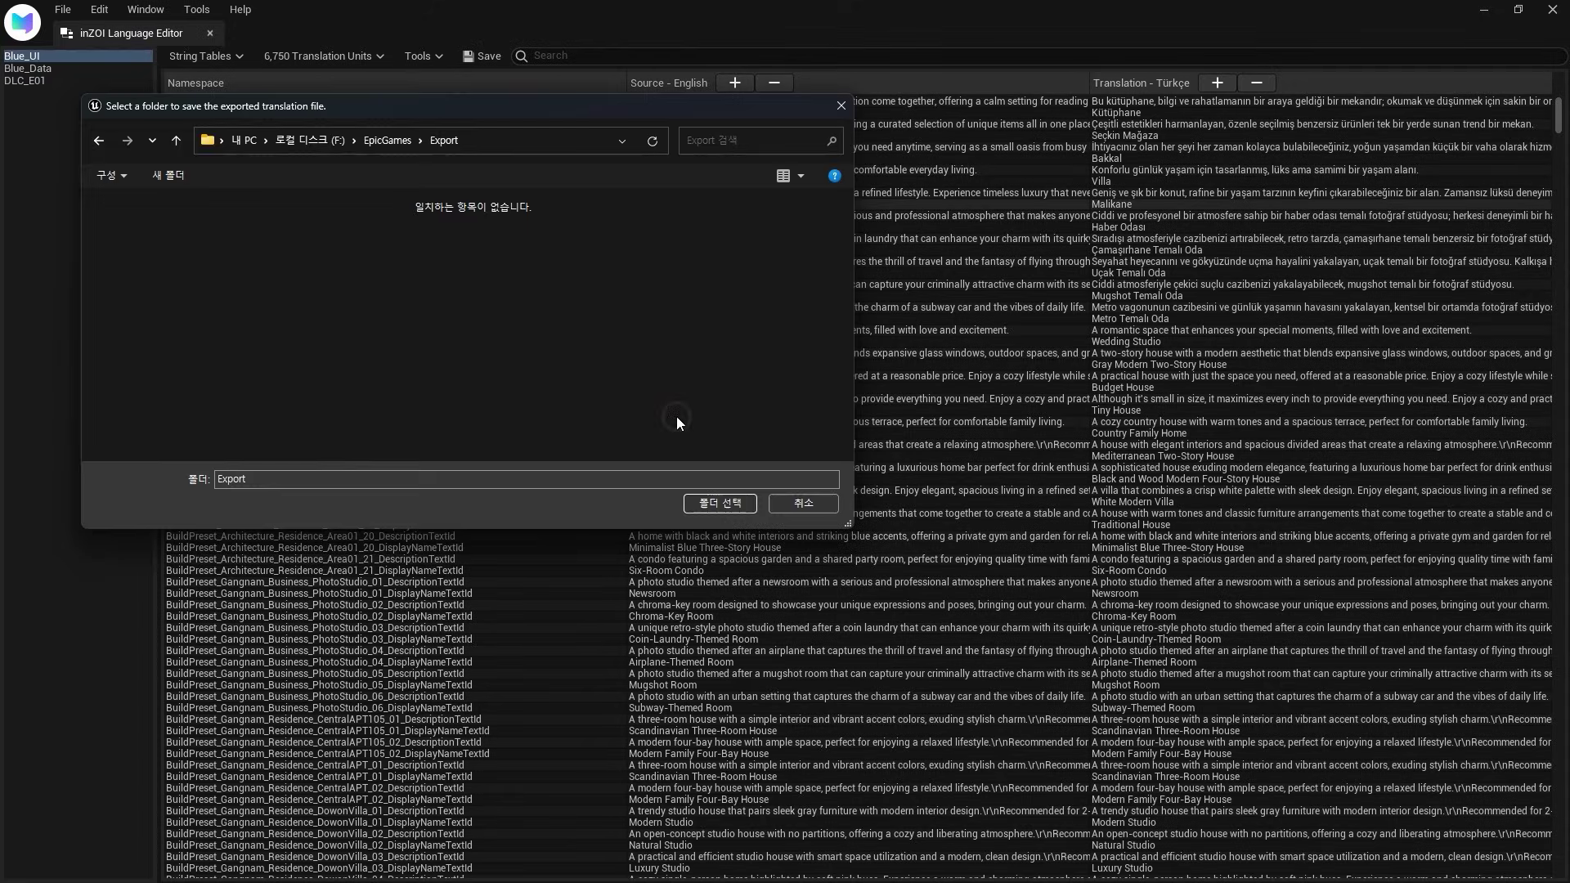
{"action": "left_click", "coordinate": [719, 502]}
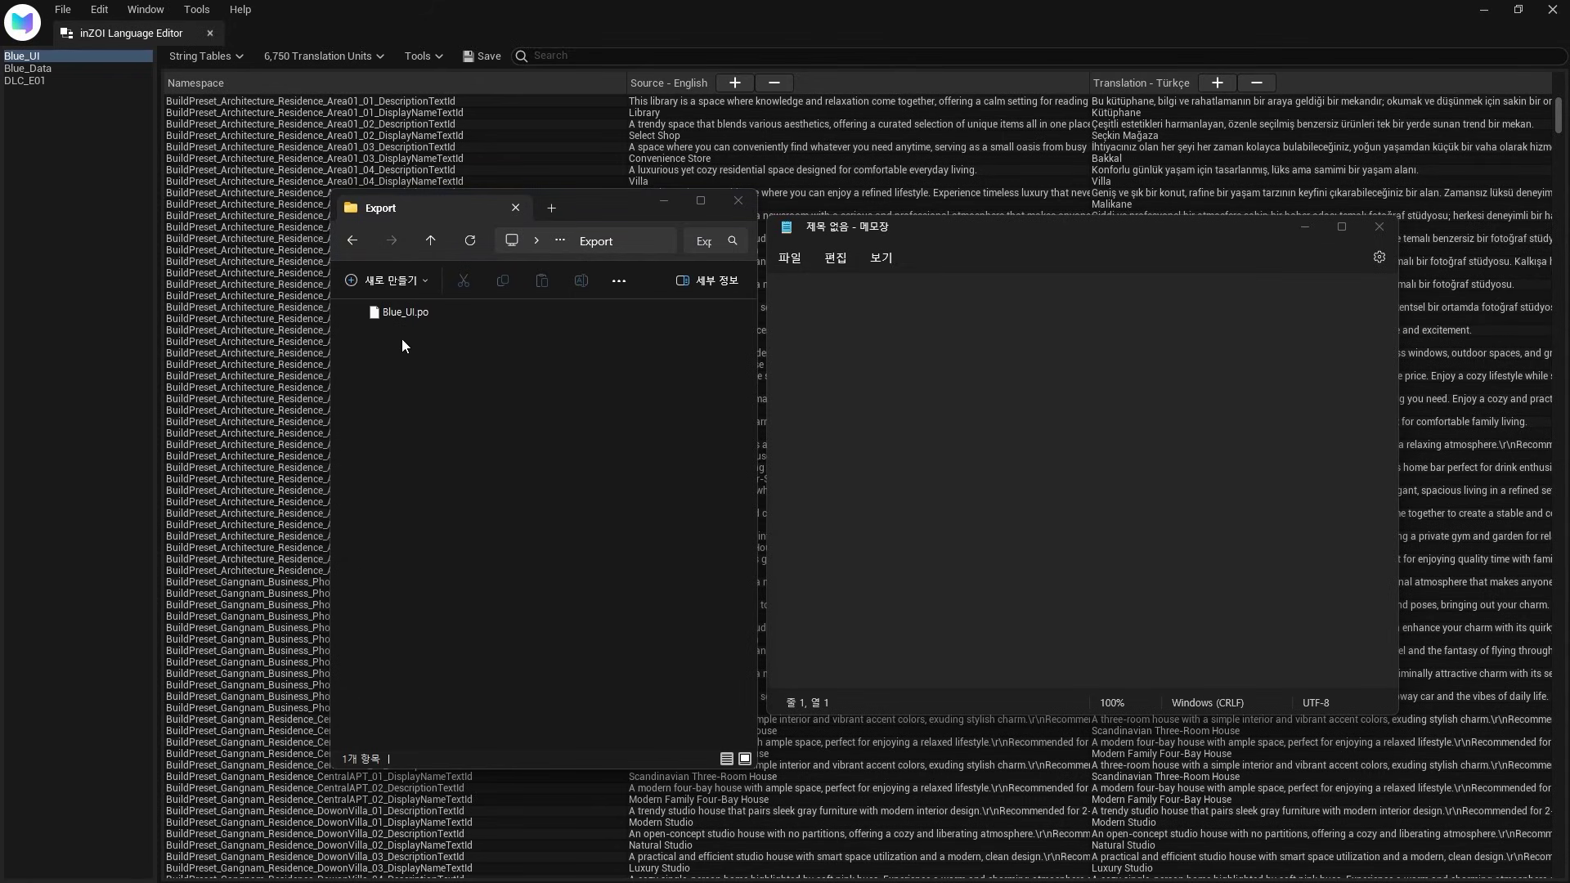
Open Blue_UI.po in Notepad and review Turkish strings like Kütüphane and Seçkin Mağaza
{"action": "mouse_move", "coordinate": [394, 313]}
{"action": "left_mouse_down"}
{"action": "mouse_move", "coordinate": [611, 382]}
{"action": "mouse_move", "coordinate": [894, 412]}
{"action": "left_mouse_up"}
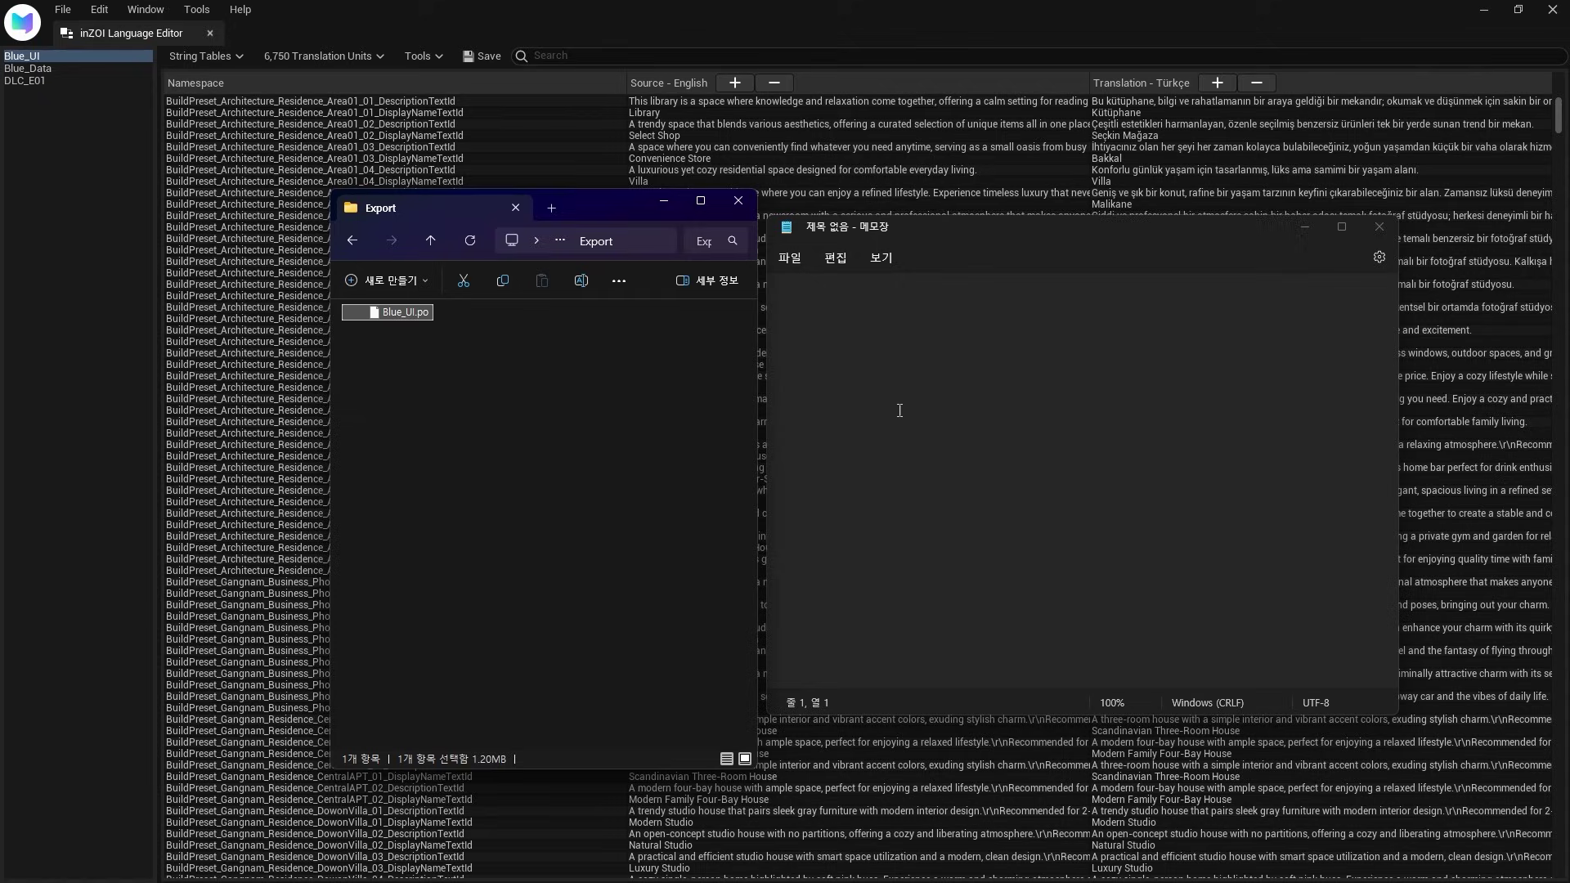
{"action": "scroll", "coordinate": [899, 409], "scroll_direction": "down", "scroll_amount": 1}
{"action": "scroll", "coordinate": [876, 423], "scroll_direction": "down", "scroll_amount": 1}
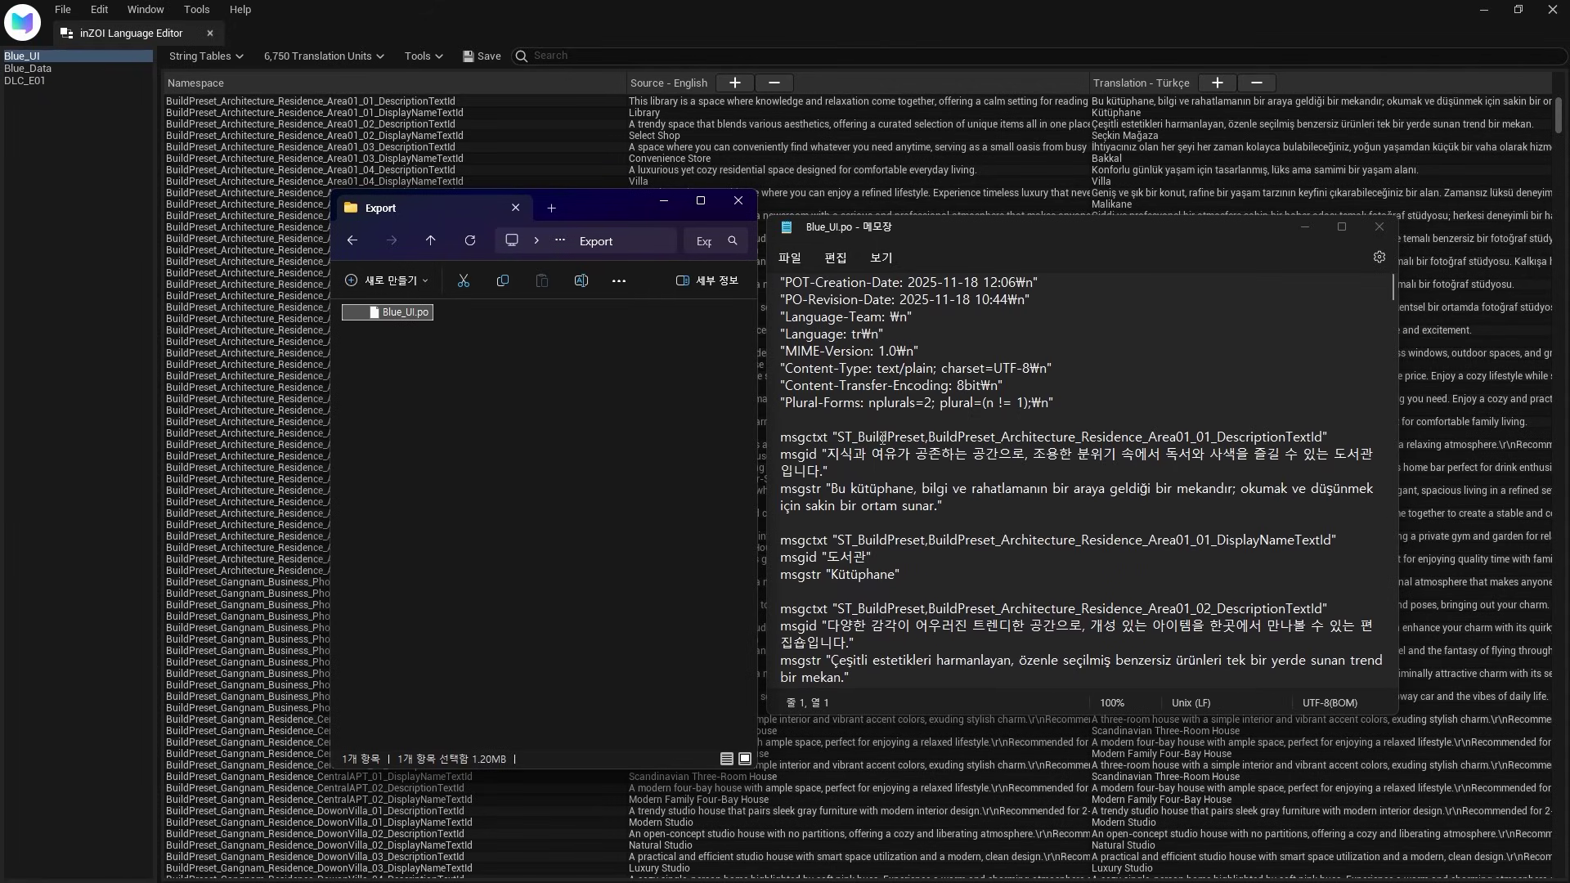
{"action": "scroll", "coordinate": [854, 436], "scroll_direction": "down", "scroll_amount": 1}
{"action": "left_click_drag", "start_coordinate": [830, 437], "coordinate": [934, 456]}
{"action": "scroll", "coordinate": [938, 456], "scroll_direction": "down", "scroll_amount": 1}
{"action": "scroll", "coordinate": [911, 447], "scroll_direction": "down", "scroll_amount": 1}
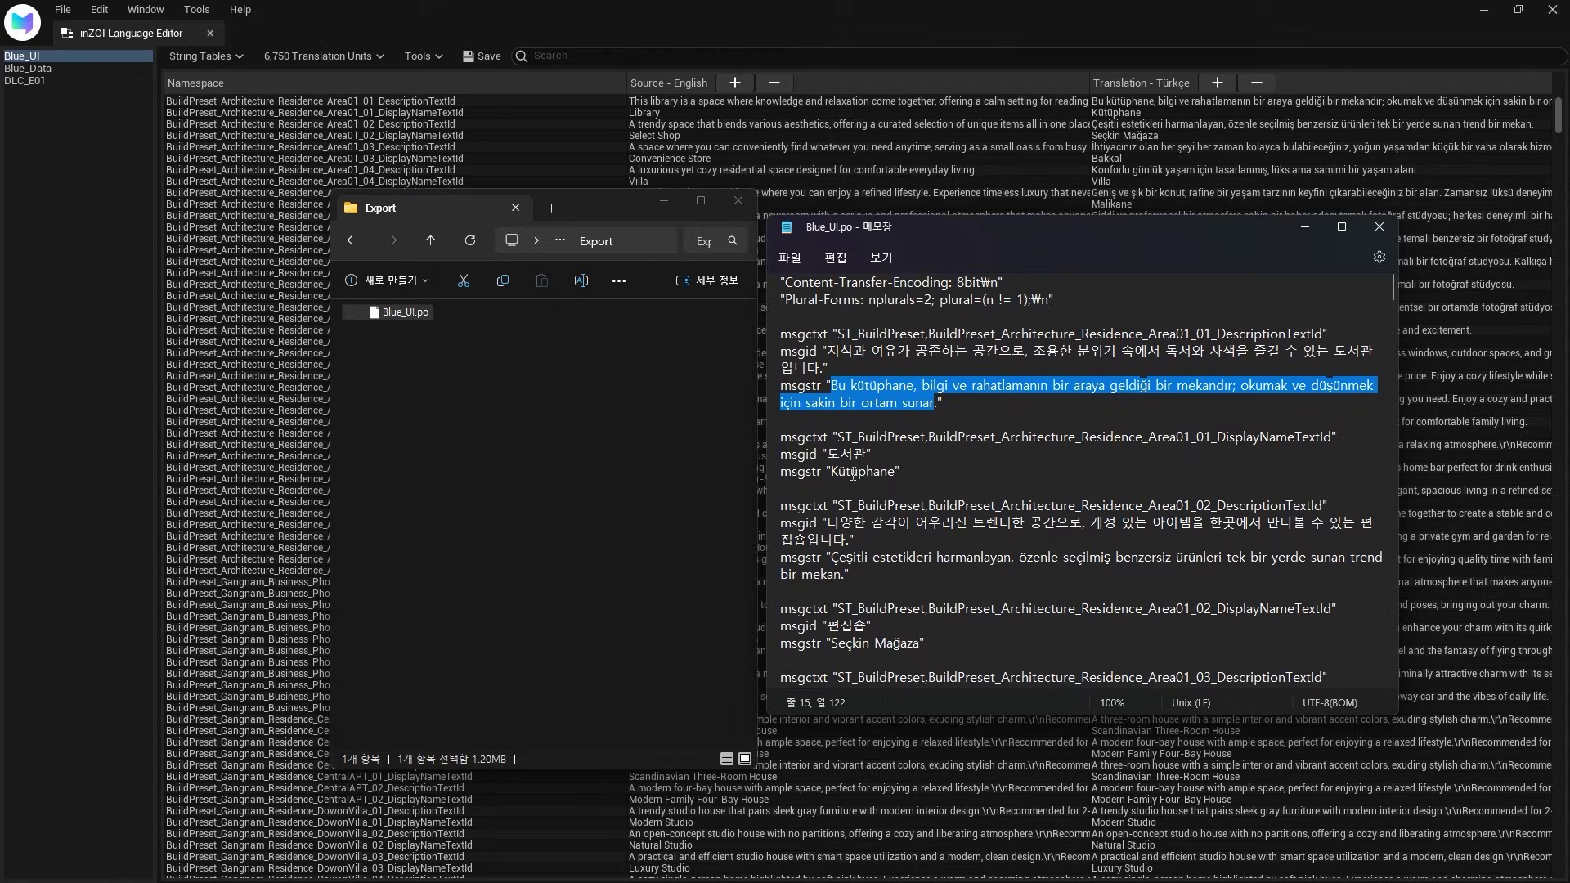
{"action": "scroll", "coordinate": [882, 438], "scroll_direction": "down", "scroll_amount": 1}
{"action": "mouse_move", "coordinate": [830, 420]}
{"action": "left_mouse_down"}
{"action": "mouse_move", "coordinate": [902, 420]}
{"action": "mouse_move", "coordinate": [846, 417]}
{"action": "mouse_move", "coordinate": [925, 436]}
{"action": "left_mouse_up"}
{"action": "scroll", "coordinate": [902, 420], "scroll_direction": "down", "scroll_amount": 1}
{"action": "scroll", "coordinate": [858, 414], "scroll_direction": "down", "scroll_amount": 1}
{"action": "scroll", "coordinate": [840, 430], "scroll_direction": "down", "scroll_amount": 2}
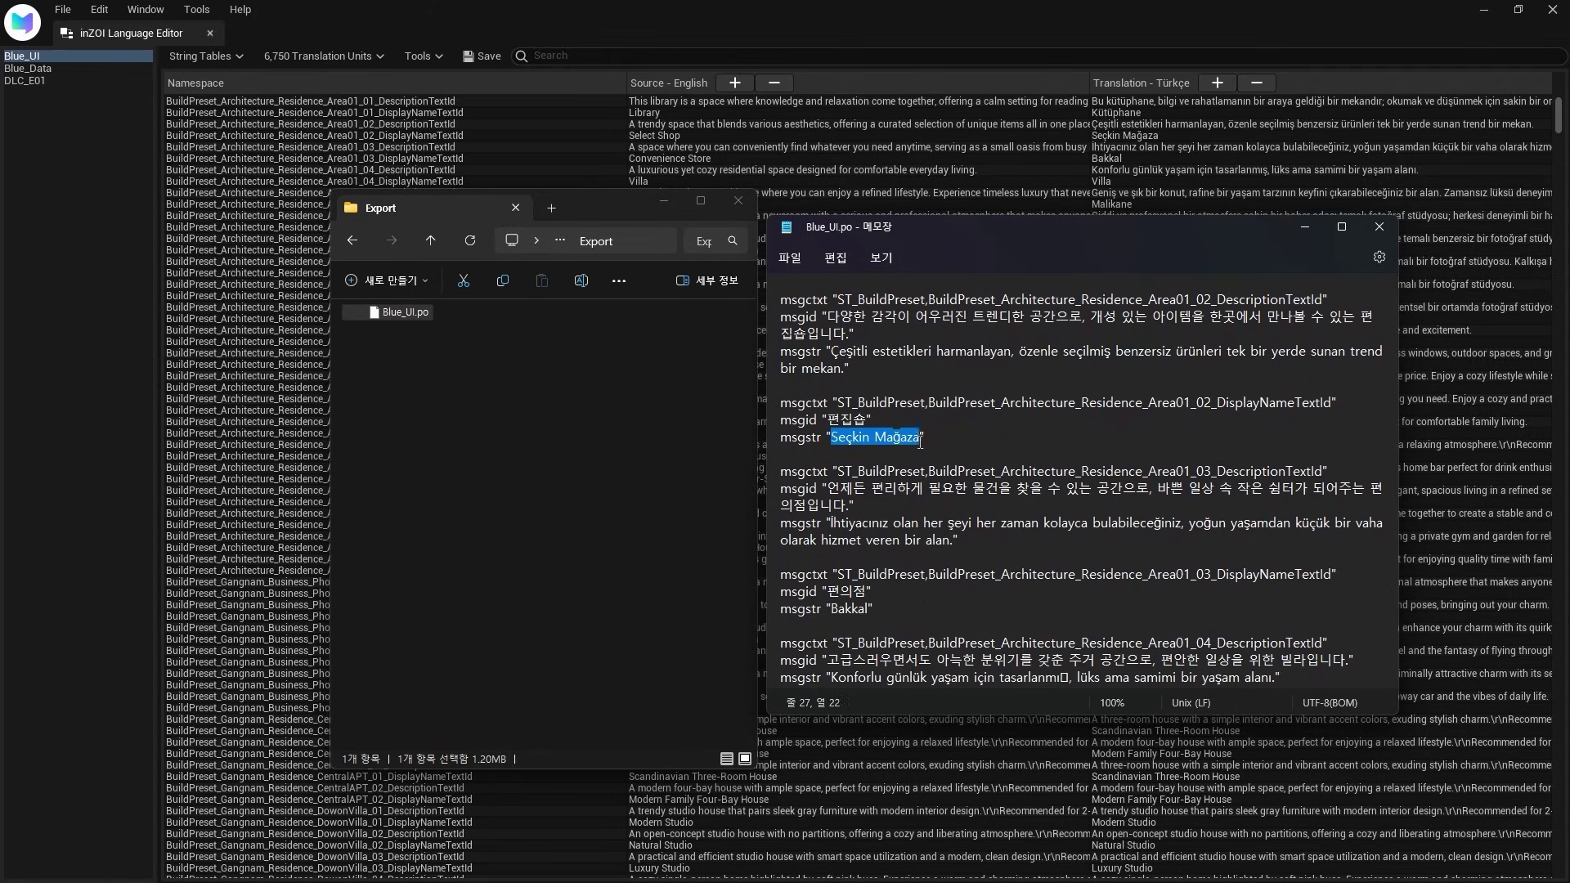
{"action": "double_click", "coordinate": [803, 437]}
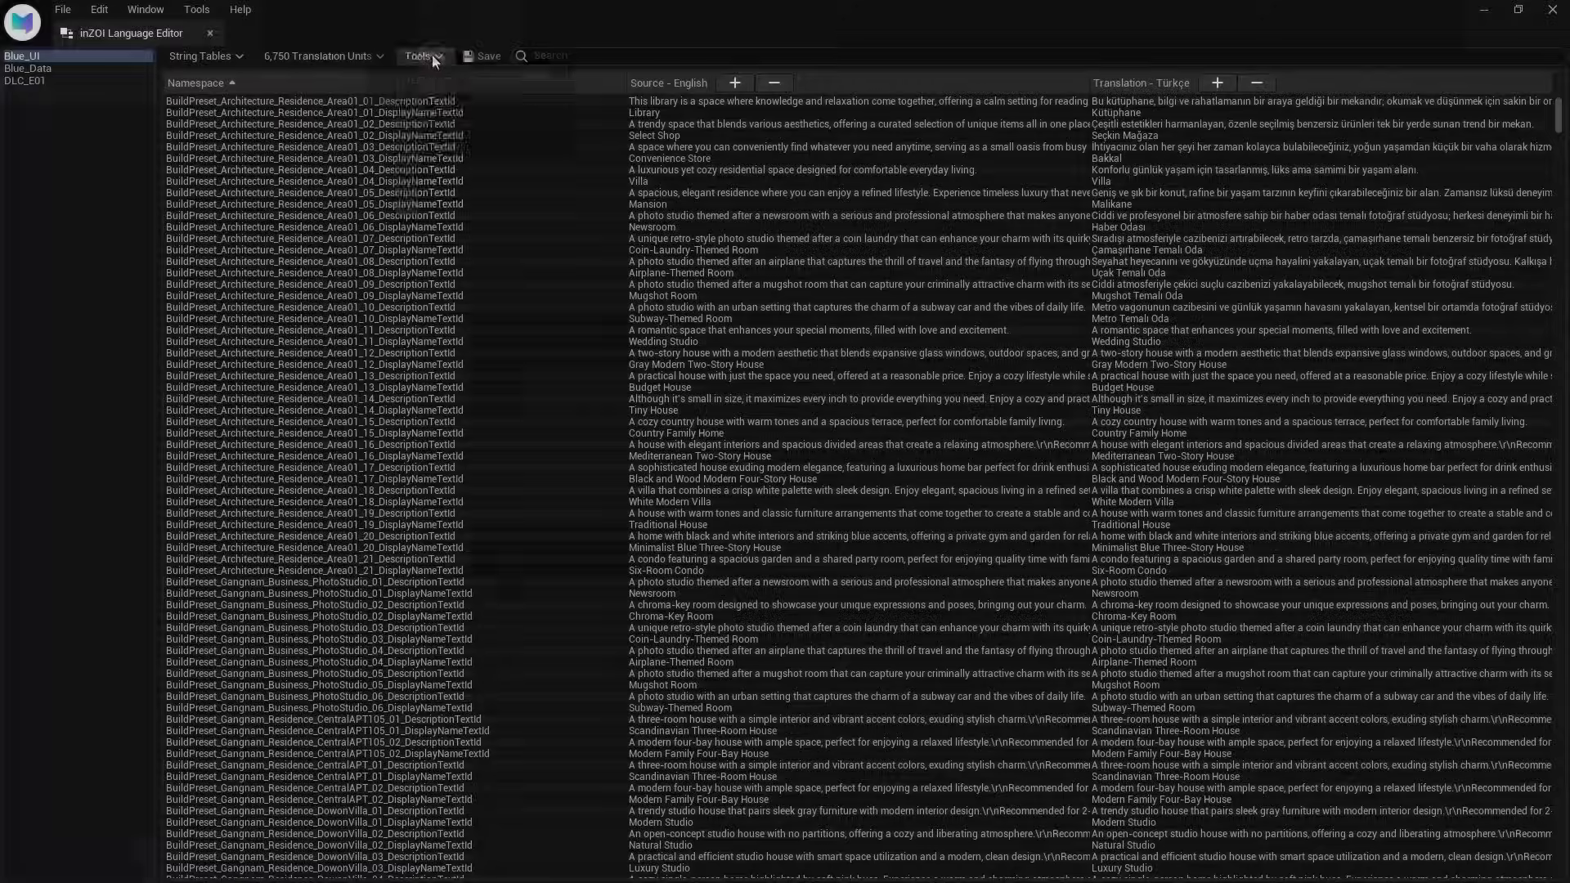
{"action": "left_click", "coordinate": [433, 56]}
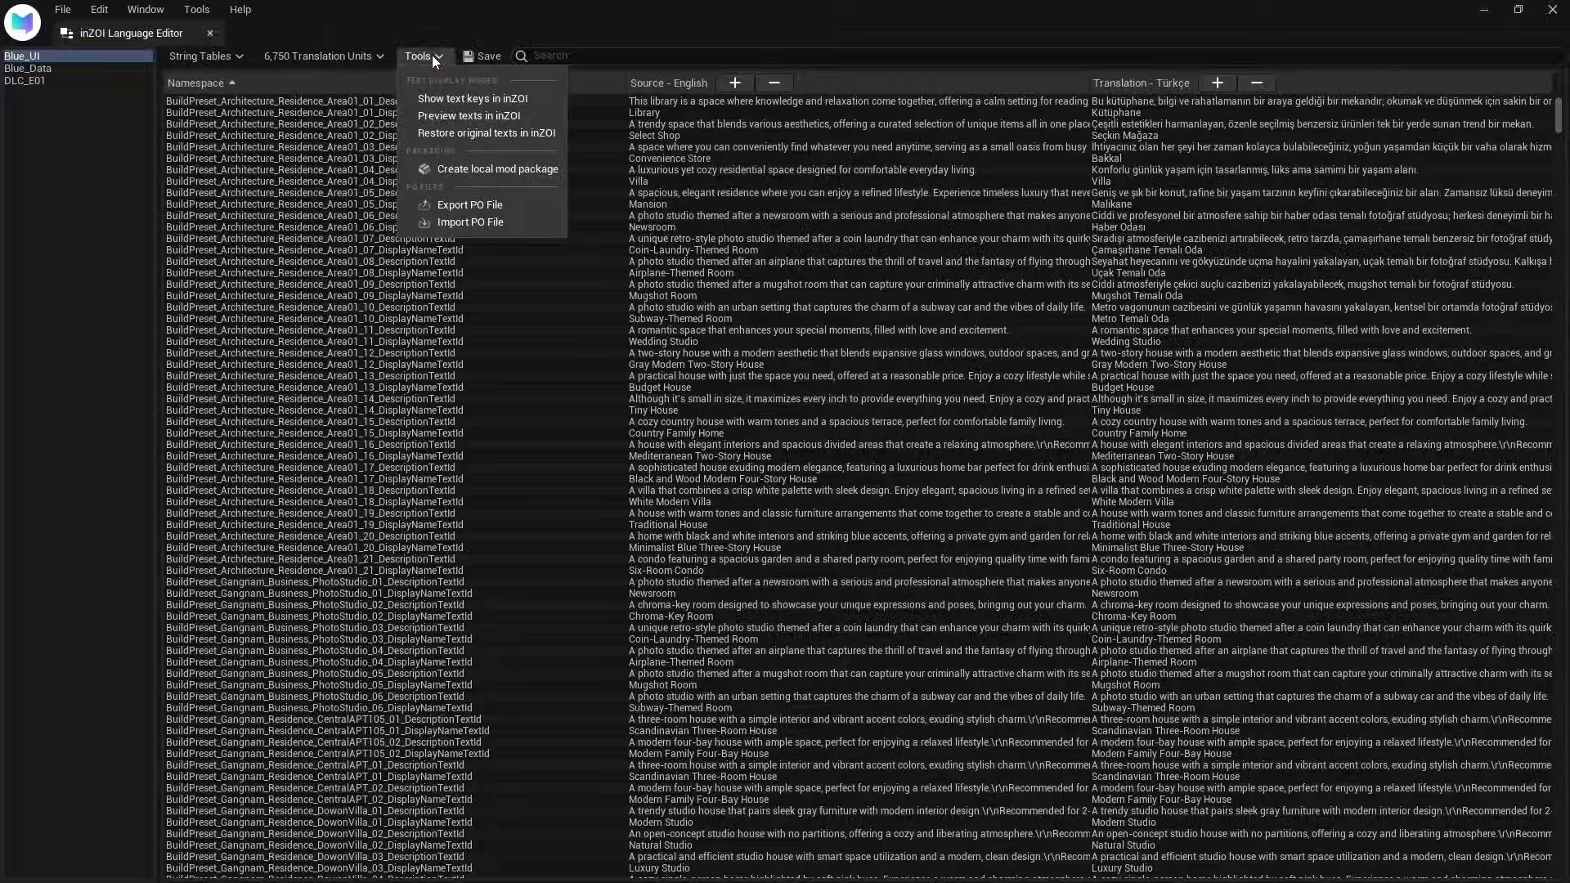
Export Blue_Data.po, Blue_UI.po and DLC_E01.po again into the Export folder
{"action": "left_click", "coordinate": [542, 205]}
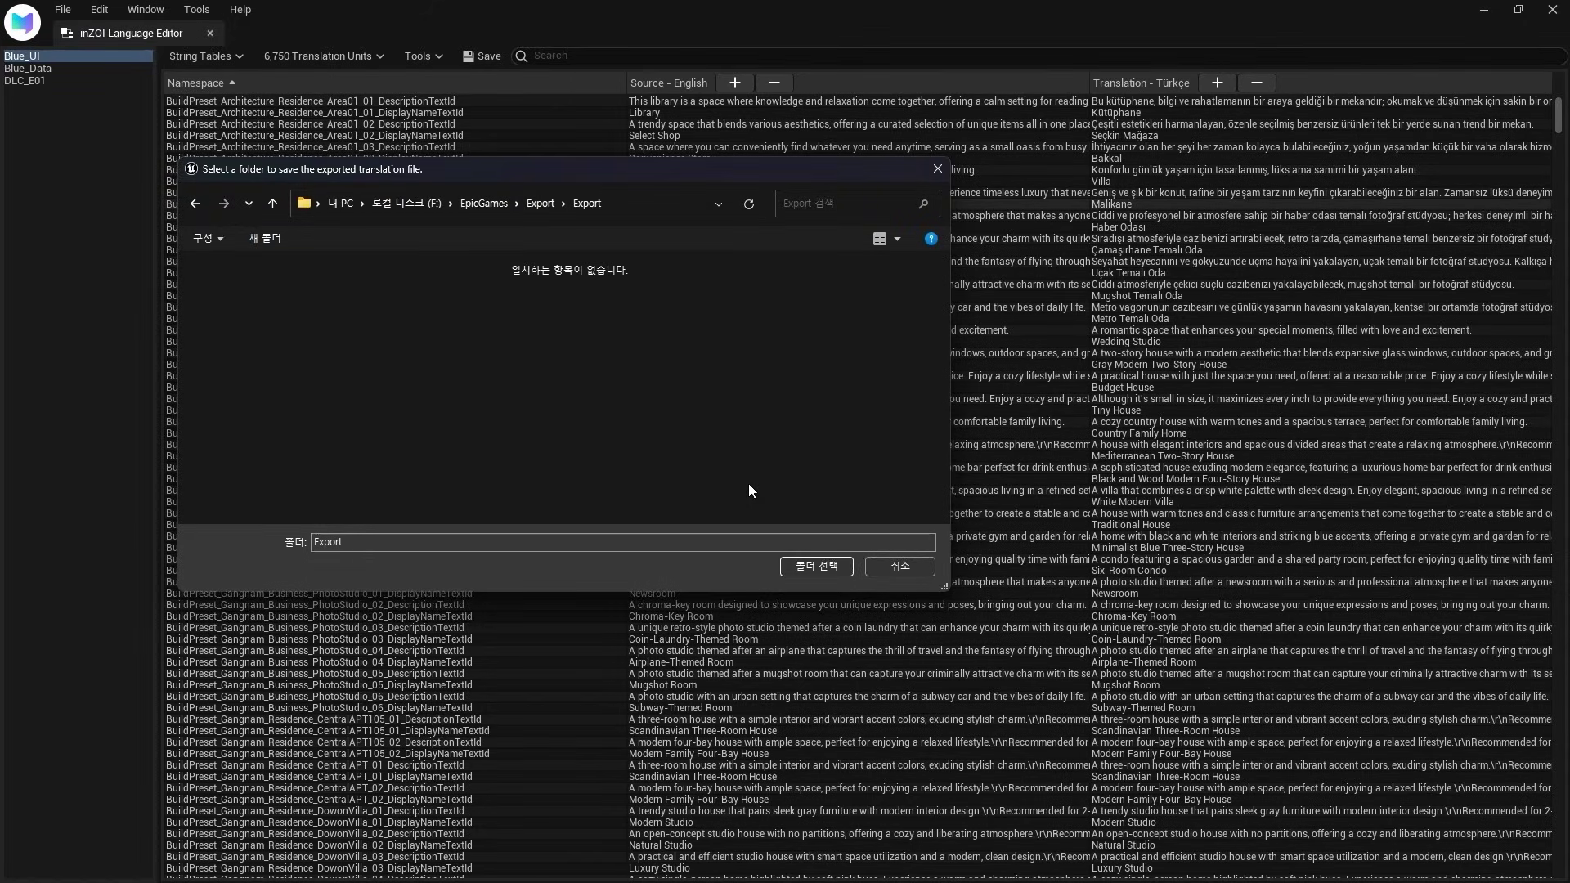
{"action": "left_click", "coordinate": [837, 567]}
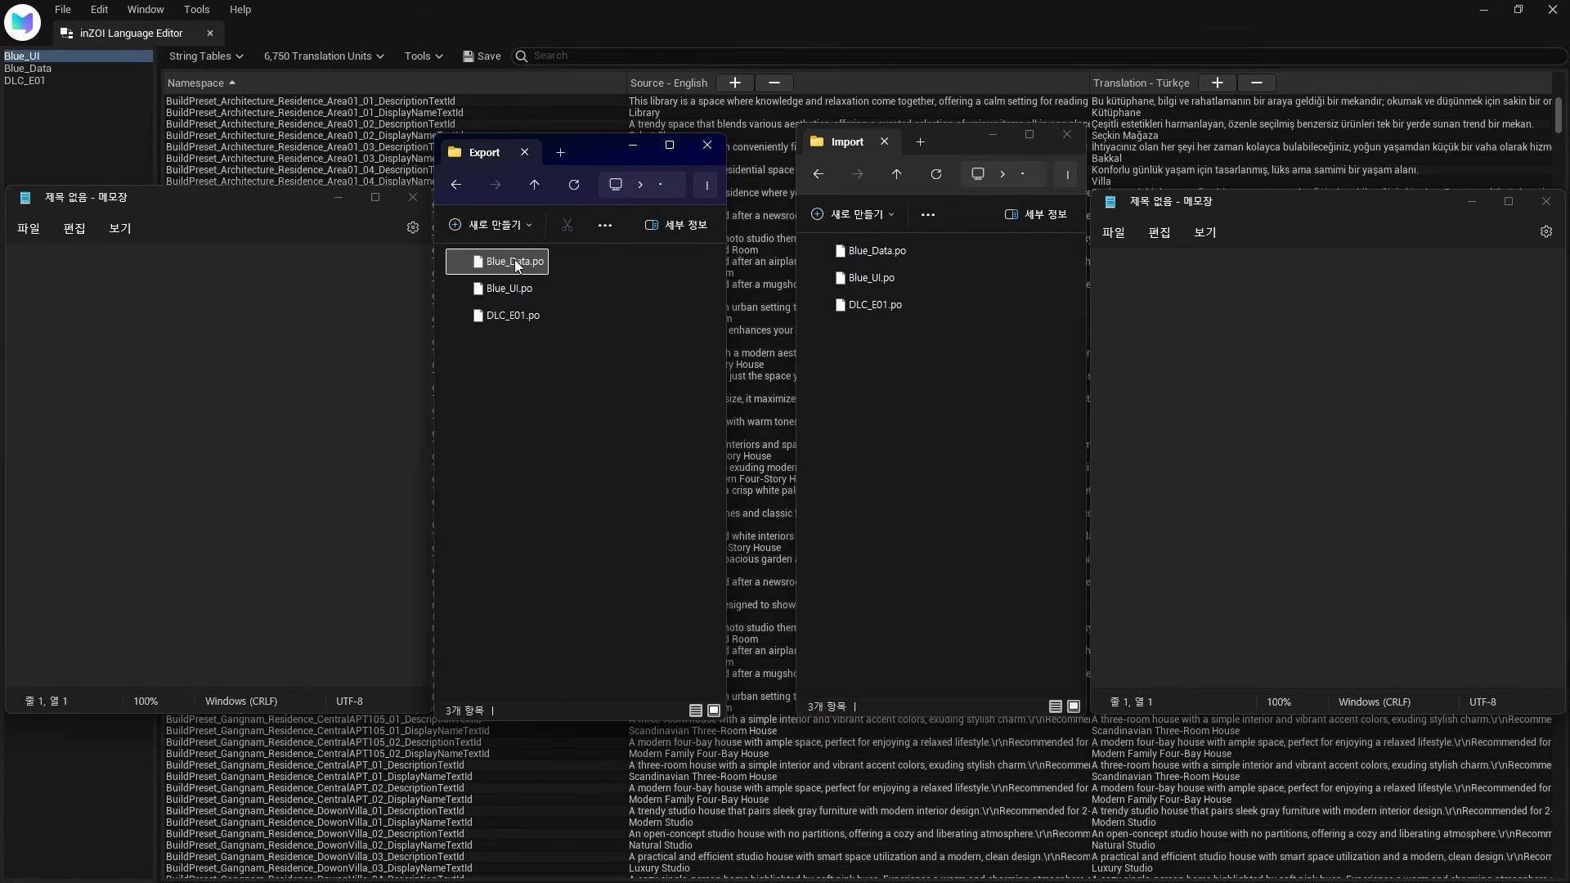
Paste the exported Blue_Data.po header over the imported Blue_Data.po header in Notepad
{"action": "left_click_drag", "start_coordinate": [514, 260], "coordinate": [262, 308]}
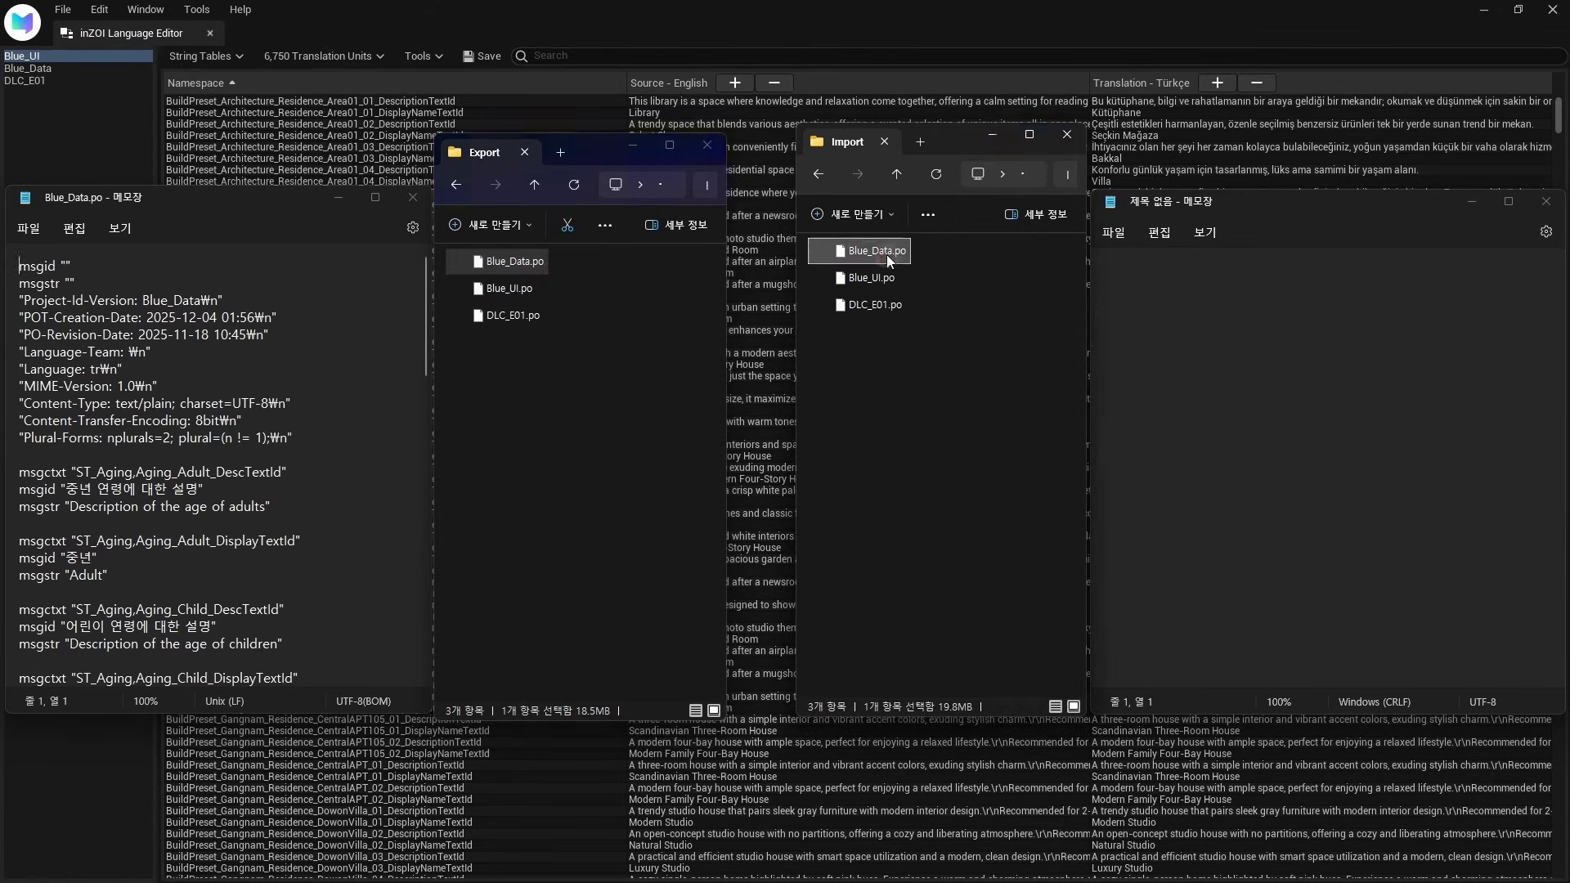
{"action": "left_click_drag", "start_coordinate": [887, 254], "coordinate": [1207, 305]}
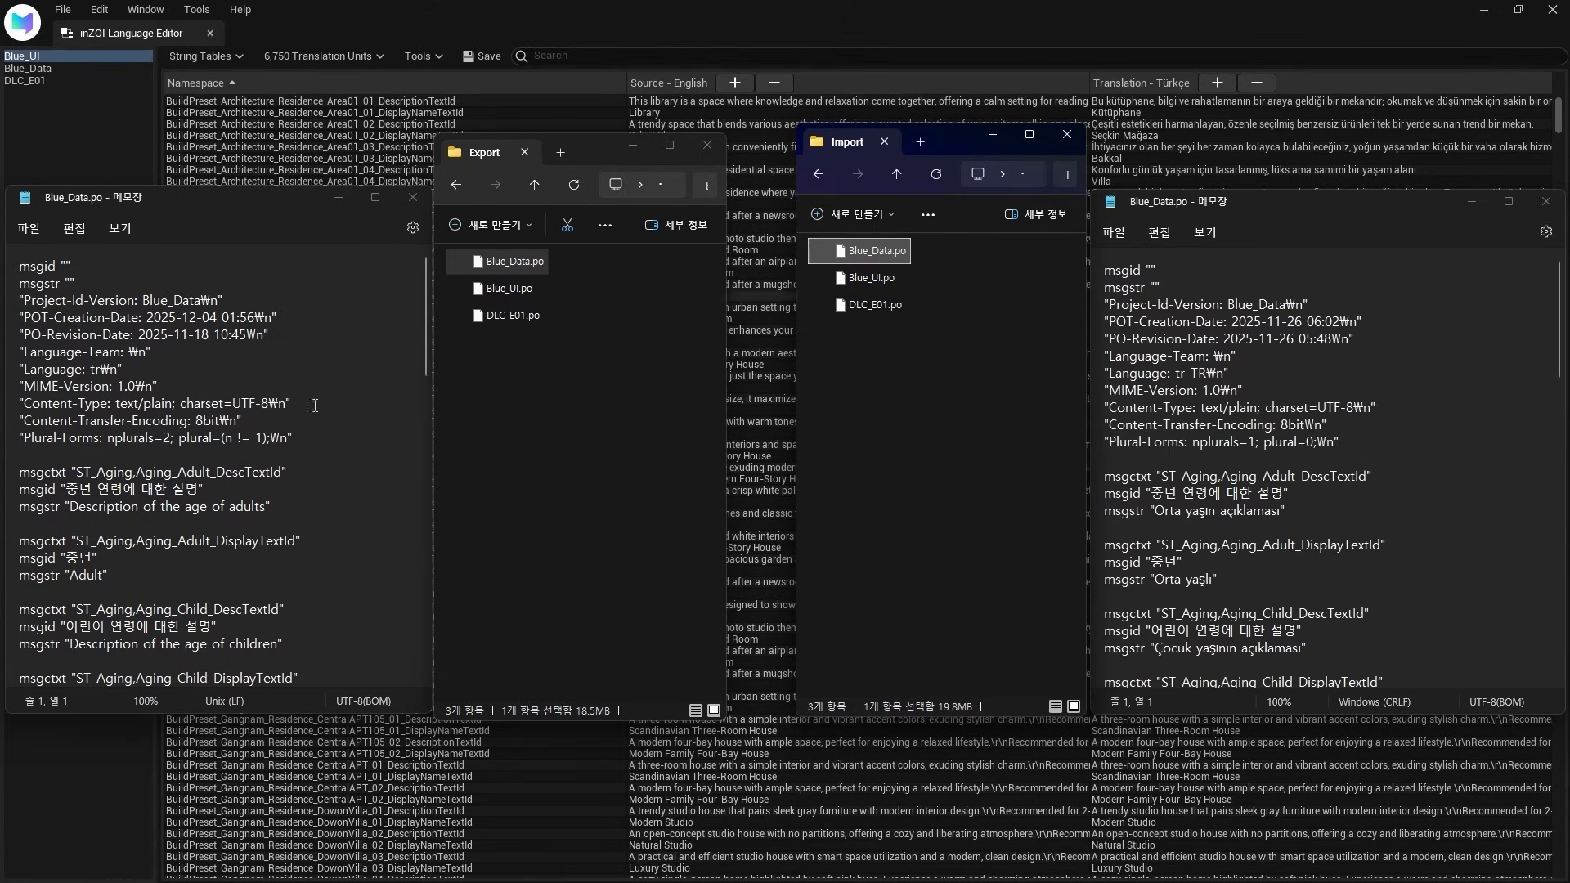
{"action": "left_click_drag", "start_coordinate": [299, 438], "coordinate": [12, 261]}
{"action": "key", "text": "ctrl+c"}
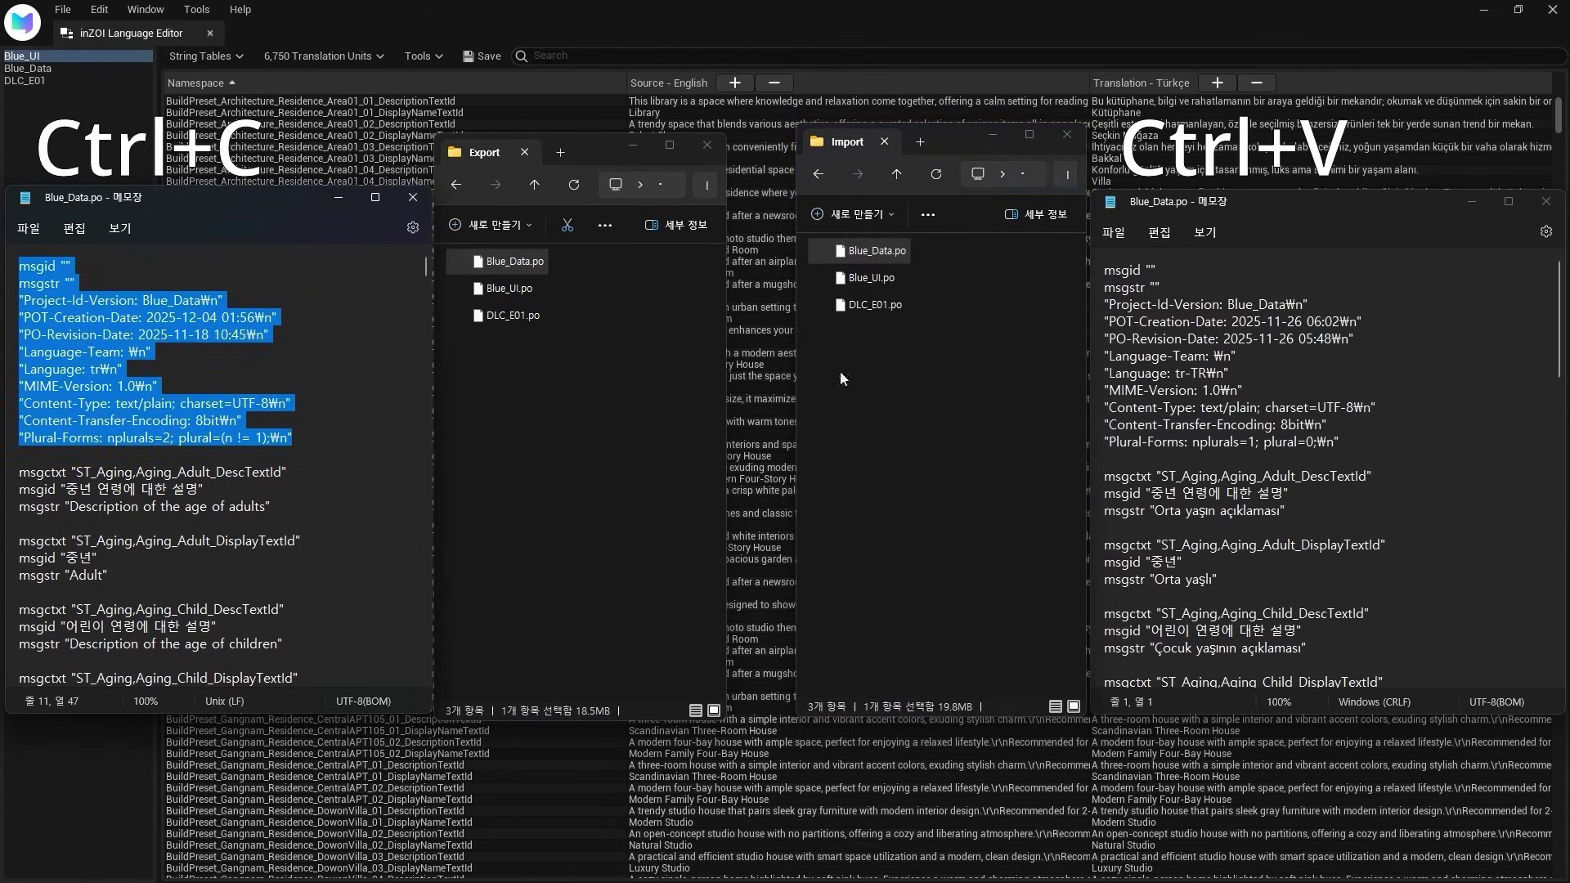
{"action": "left_click_drag", "start_coordinate": [1339, 441], "coordinate": [1096, 265]}
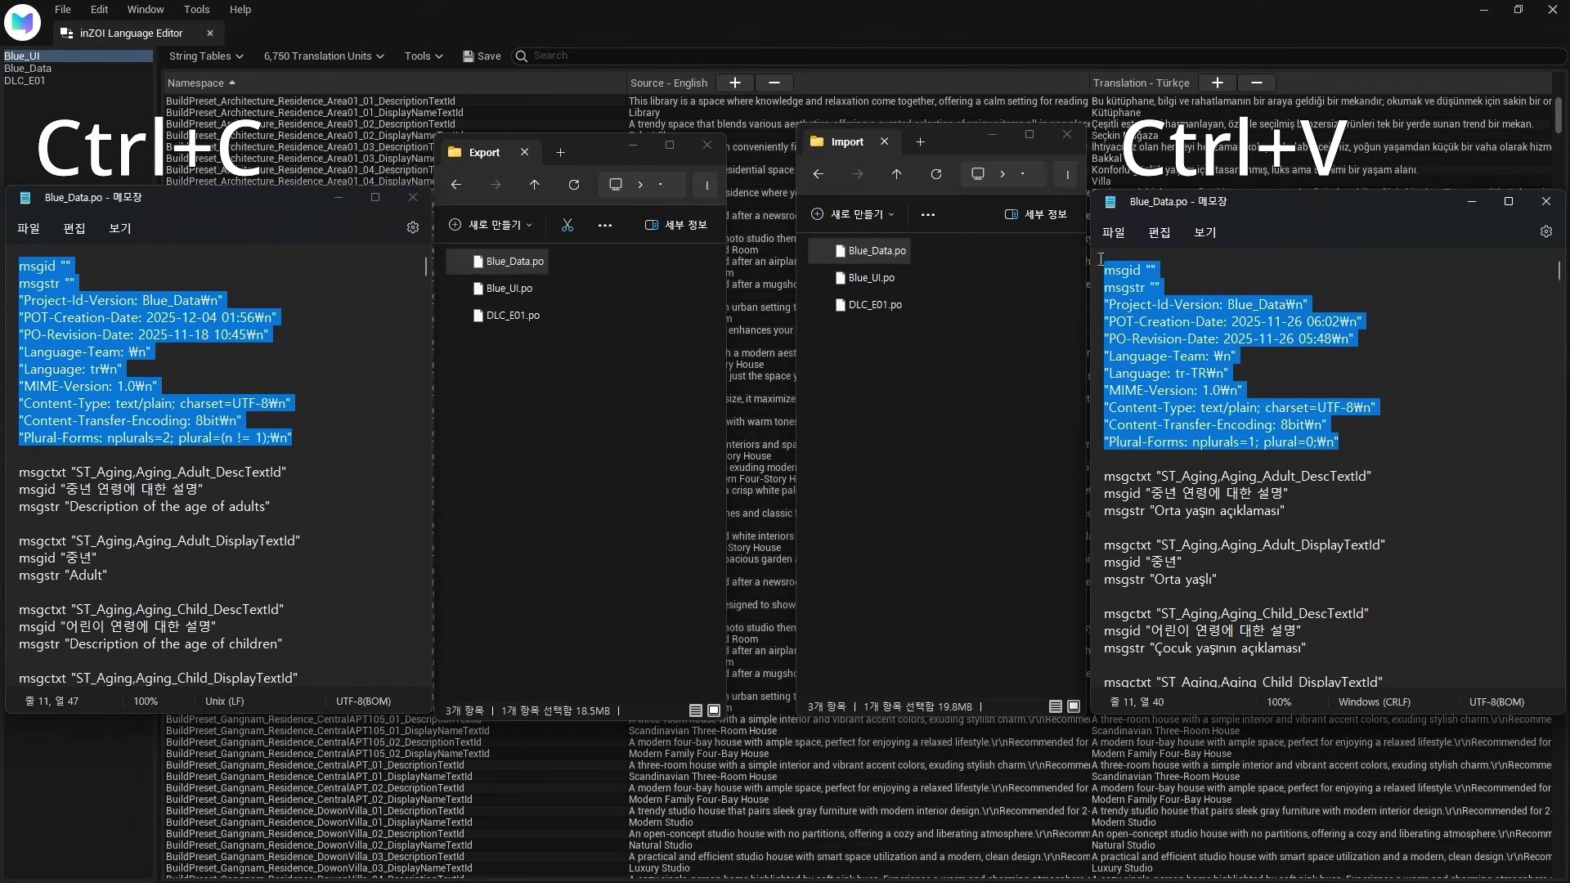
{"action": "key", "text": "ctrl+v"}
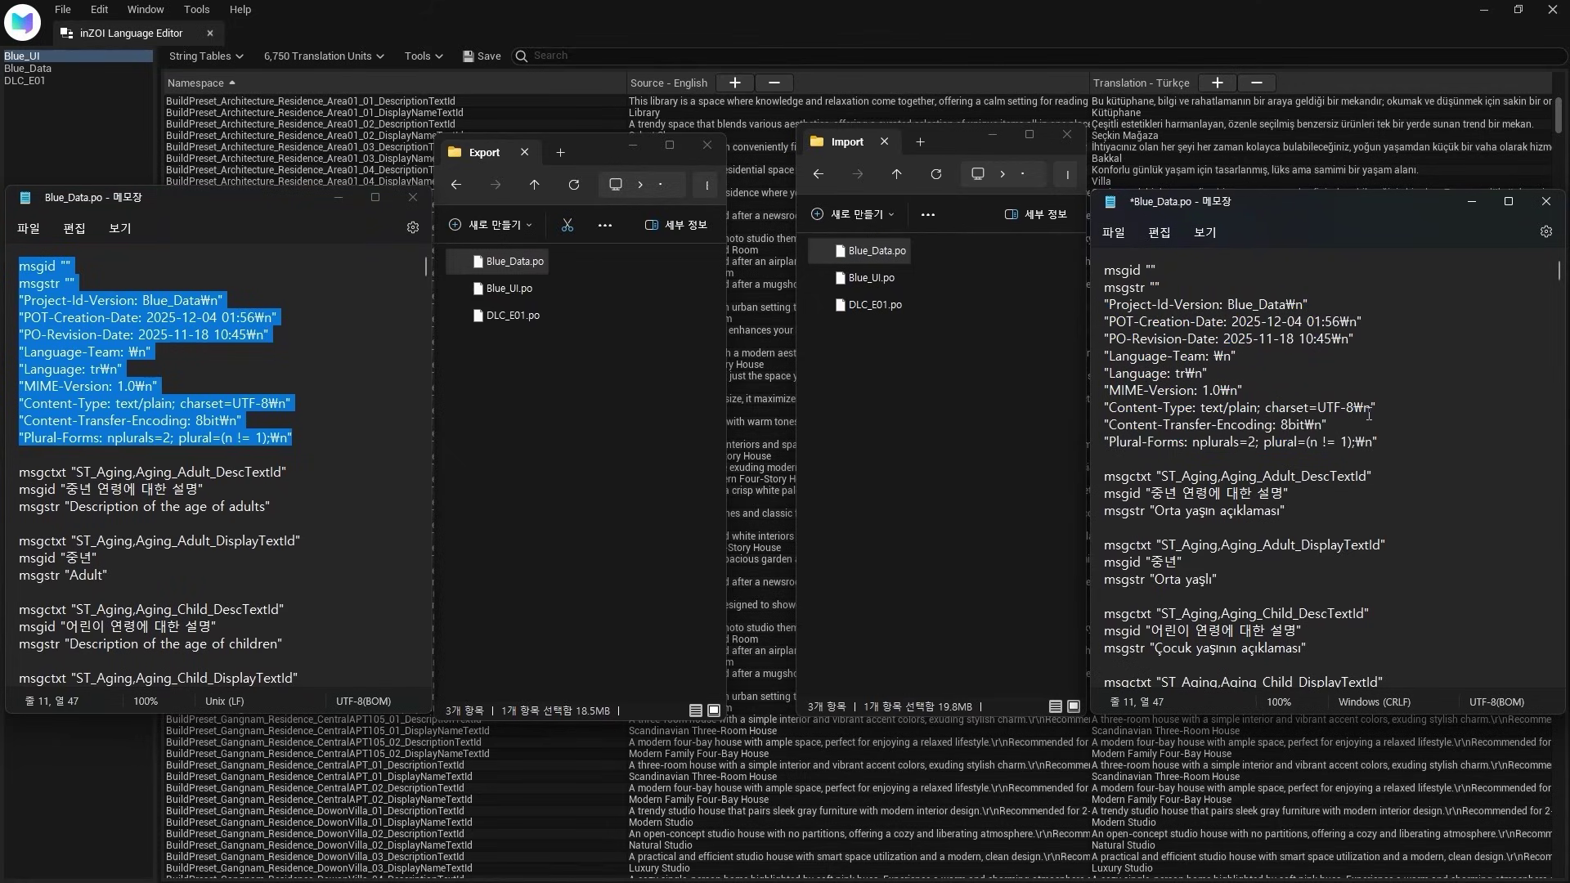
{"action": "mouse_move", "coordinate": [498, 281]}
{"action": "left_mouse_down"}
{"action": "mouse_move", "coordinate": [470, 333]}
{"action": "mouse_move", "coordinate": [345, 352]}
{"action": "left_mouse_up"}
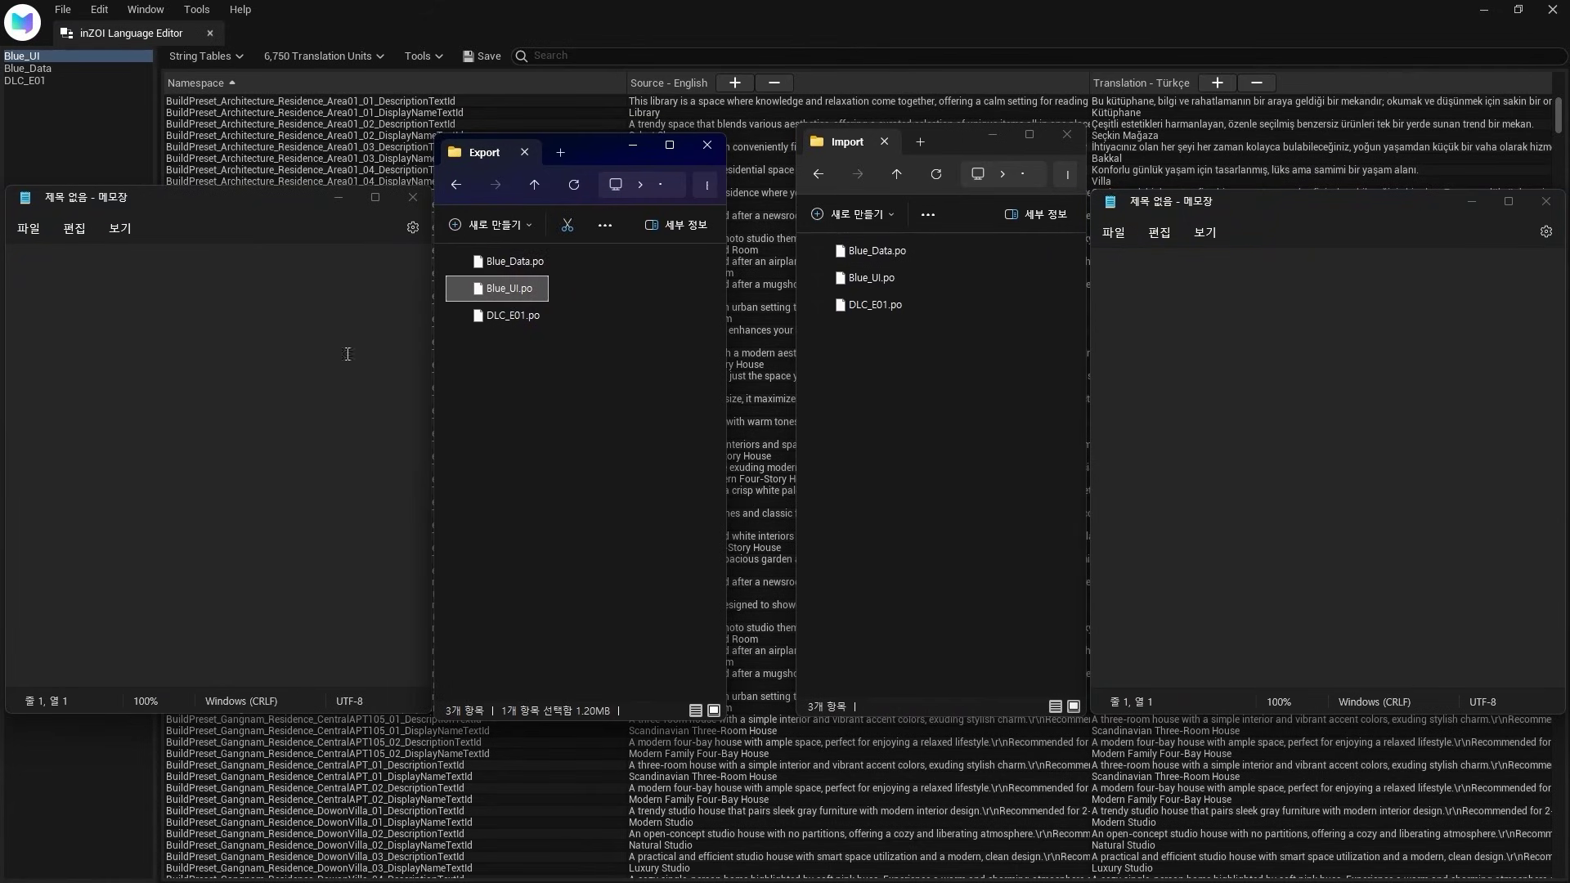
Replace the imported Blue_UI.po header with the exported copy's header lines and save the file
{"action": "left_click_drag", "start_coordinate": [865, 278], "coordinate": [1268, 384]}
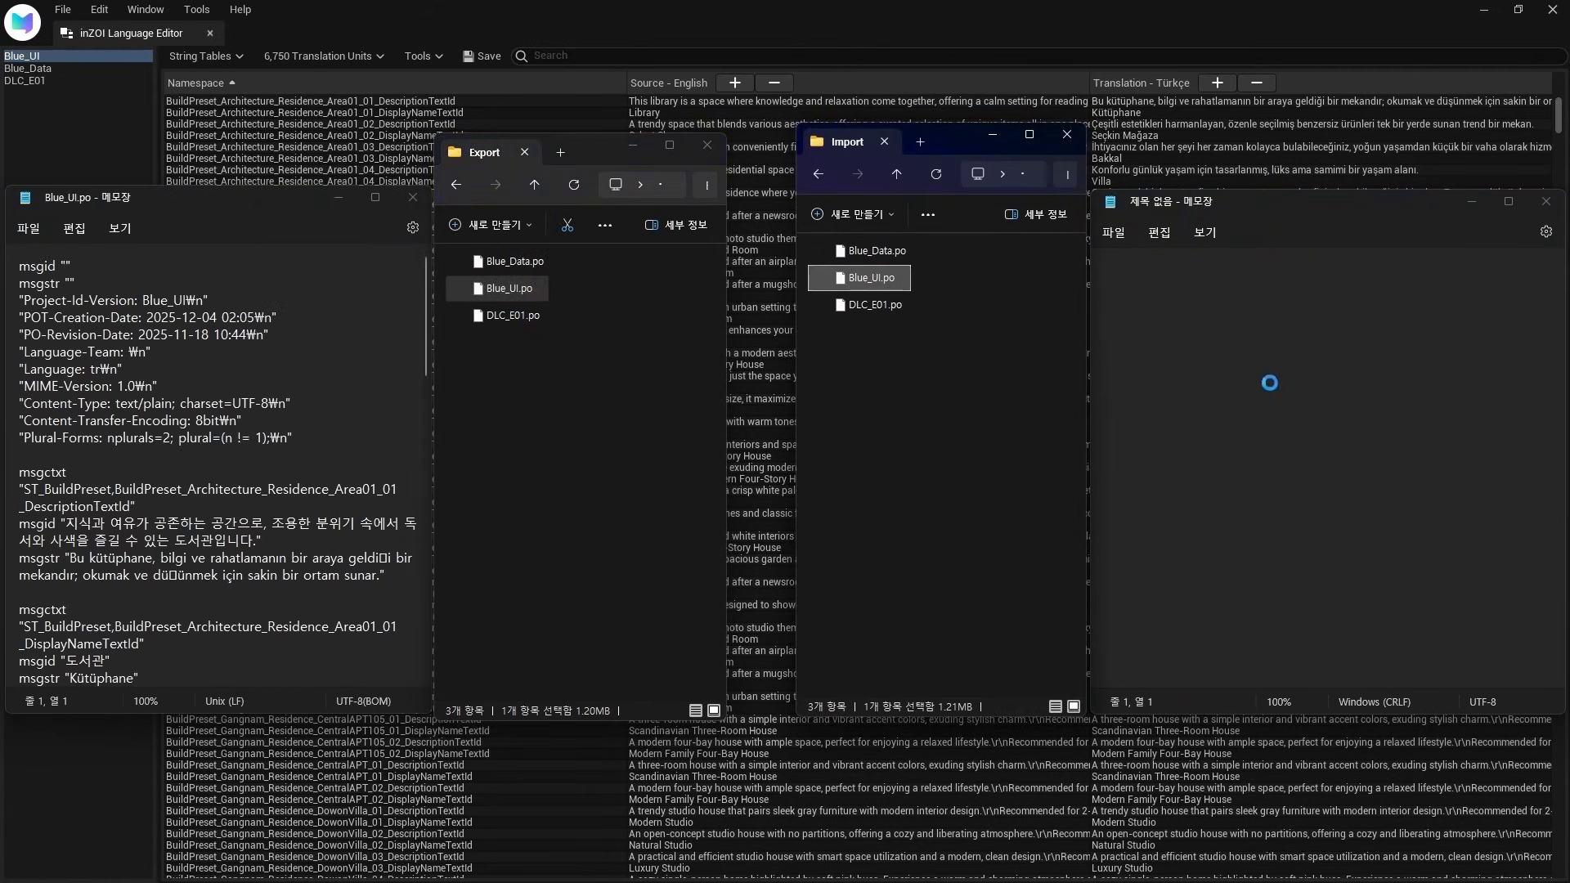
{"action": "left_click_drag", "start_coordinate": [20, 266], "coordinate": [292, 438]}
{"action": "key", "text": "ctrl+c"}
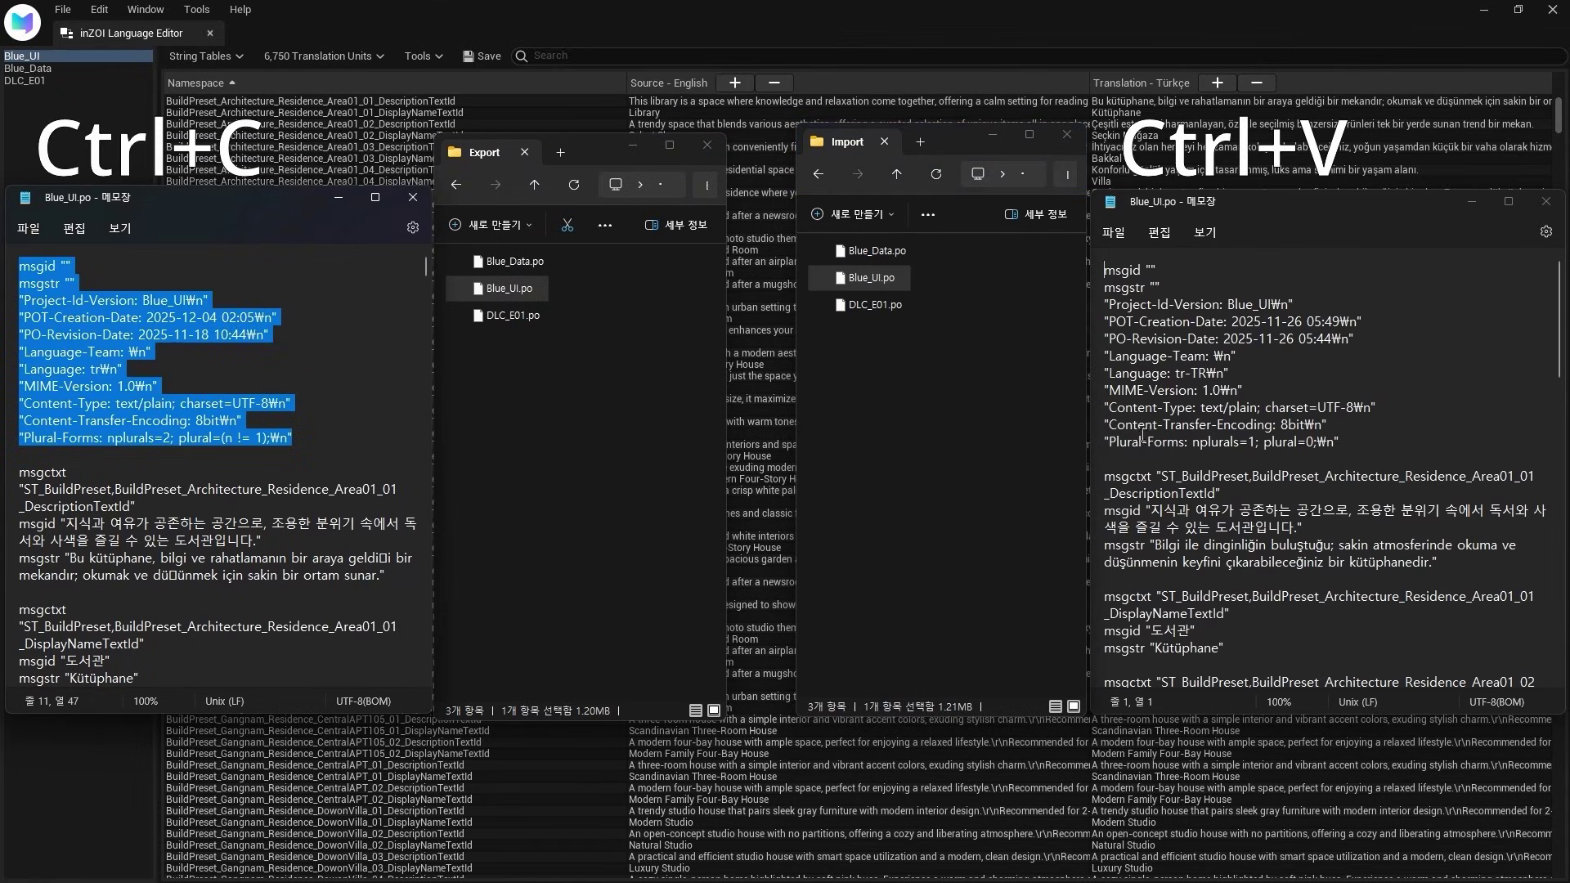
{"action": "left_click_drag", "start_coordinate": [1340, 442], "coordinate": [1106, 261]}
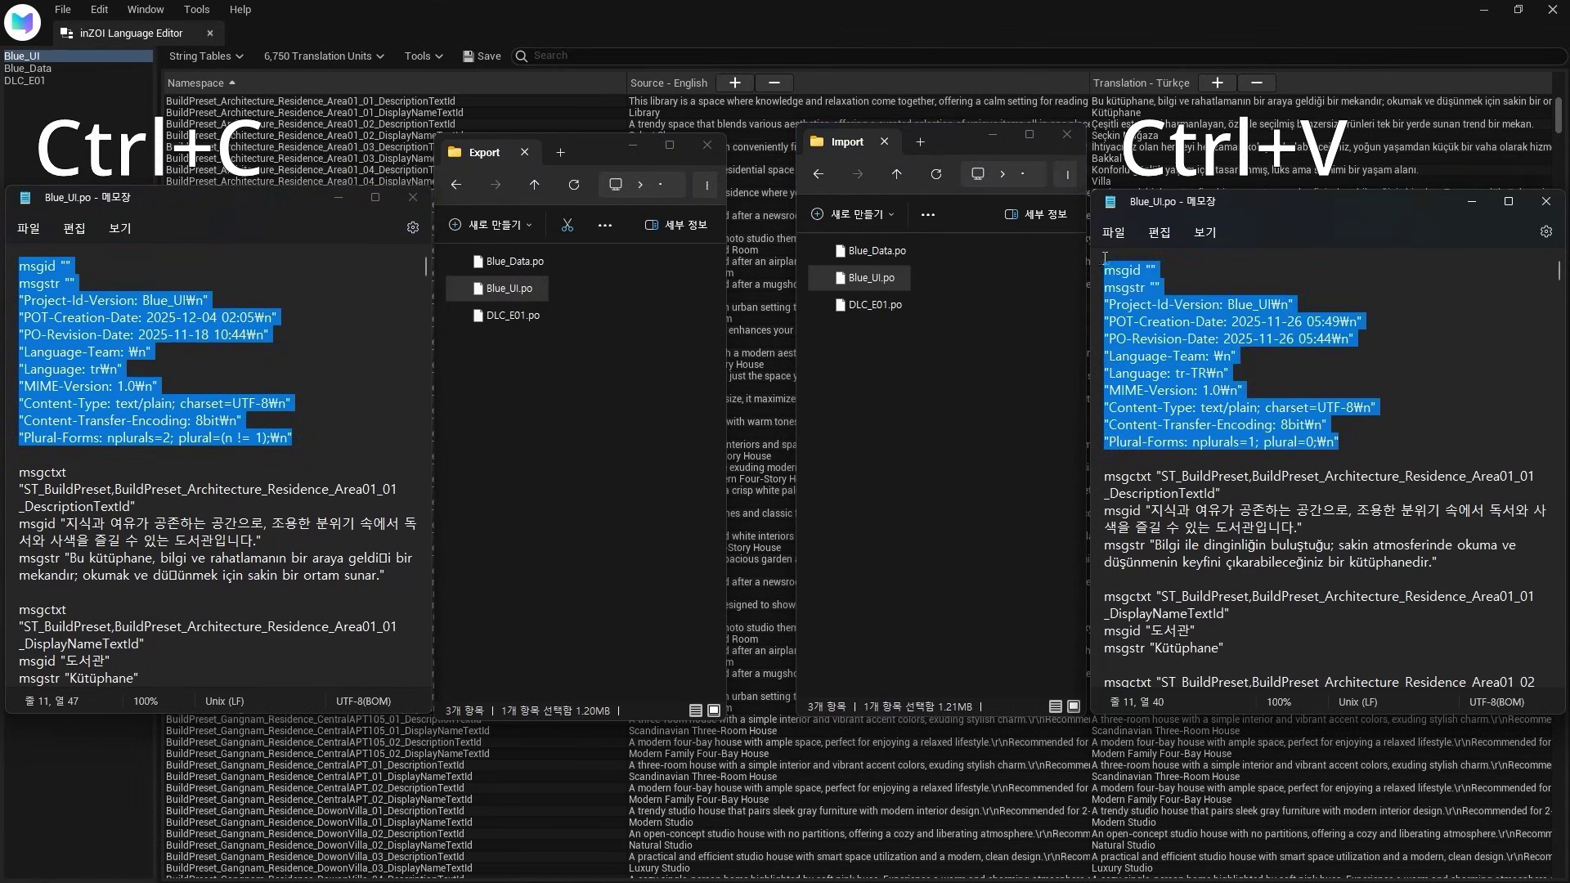
{"action": "key", "text": "ctrl+v"}
{"action": "left_click", "coordinate": [1386, 367]}
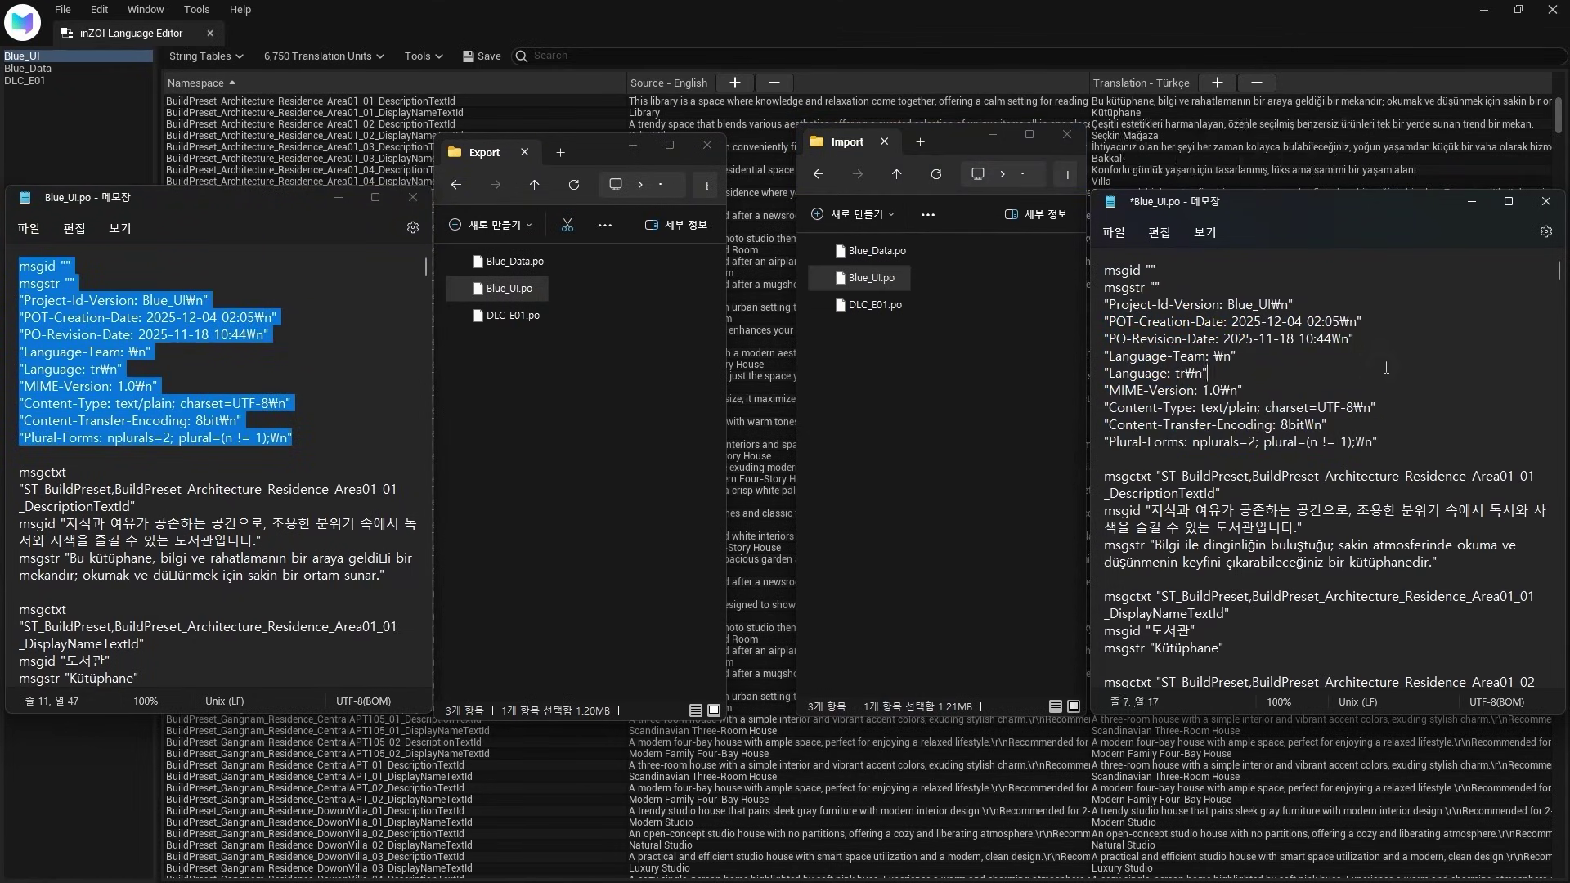
{"action": "key", "text": "ctrl+s"}
{"action": "left_click", "coordinate": [331, 386]}
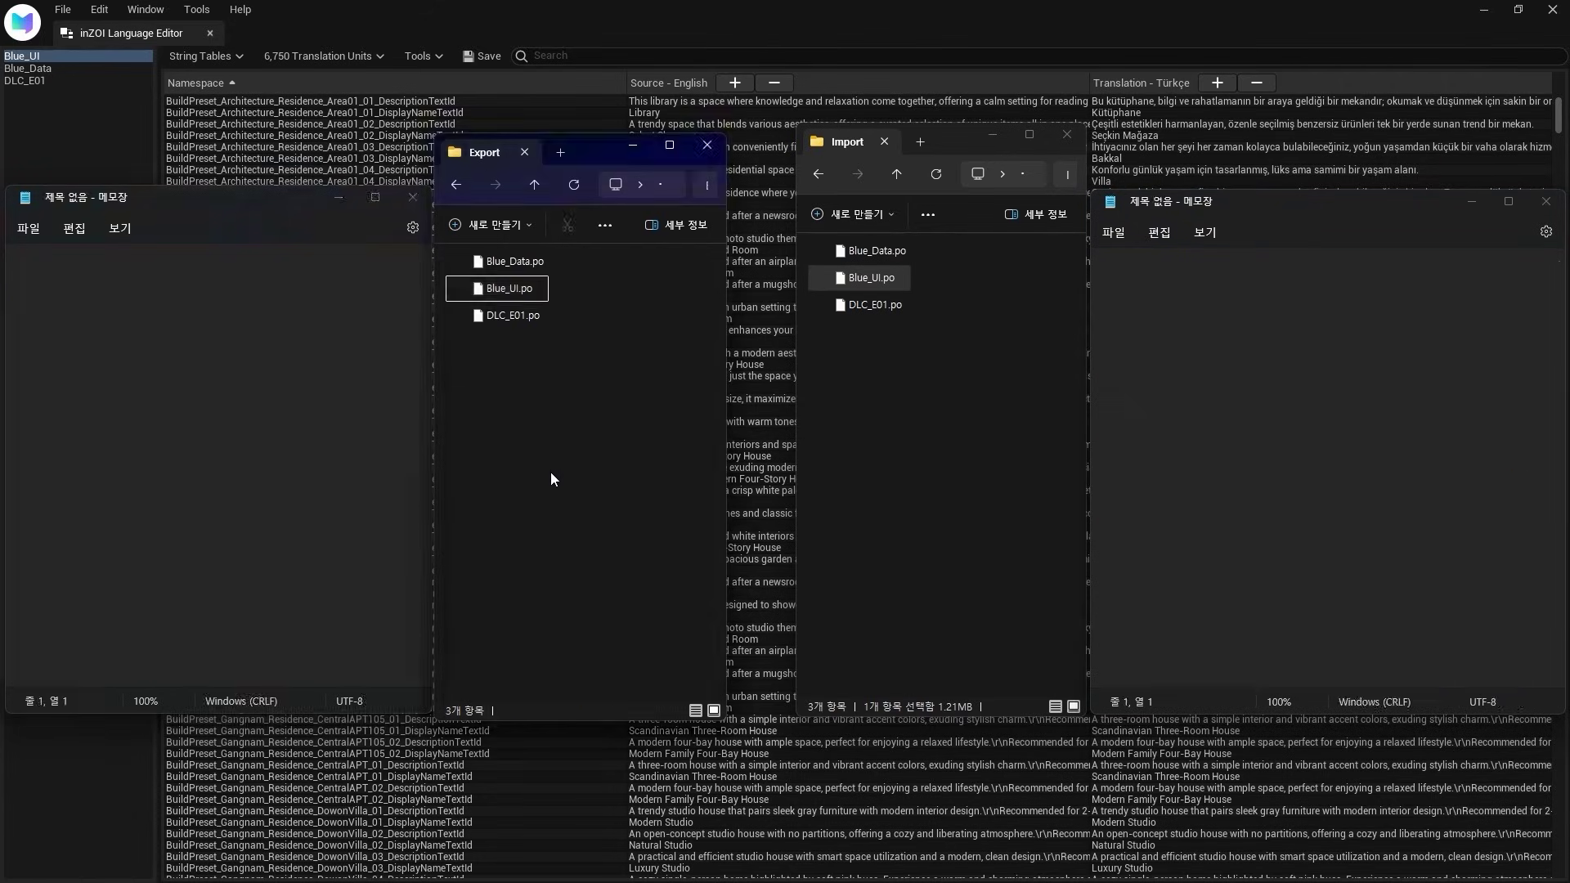
Load the exported and imported DLC_E01.po files side by side in the two Notepad windows
{"action": "left_click", "coordinate": [522, 316]}
{"action": "left_click_drag", "start_coordinate": [522, 321], "coordinate": [285, 423]}
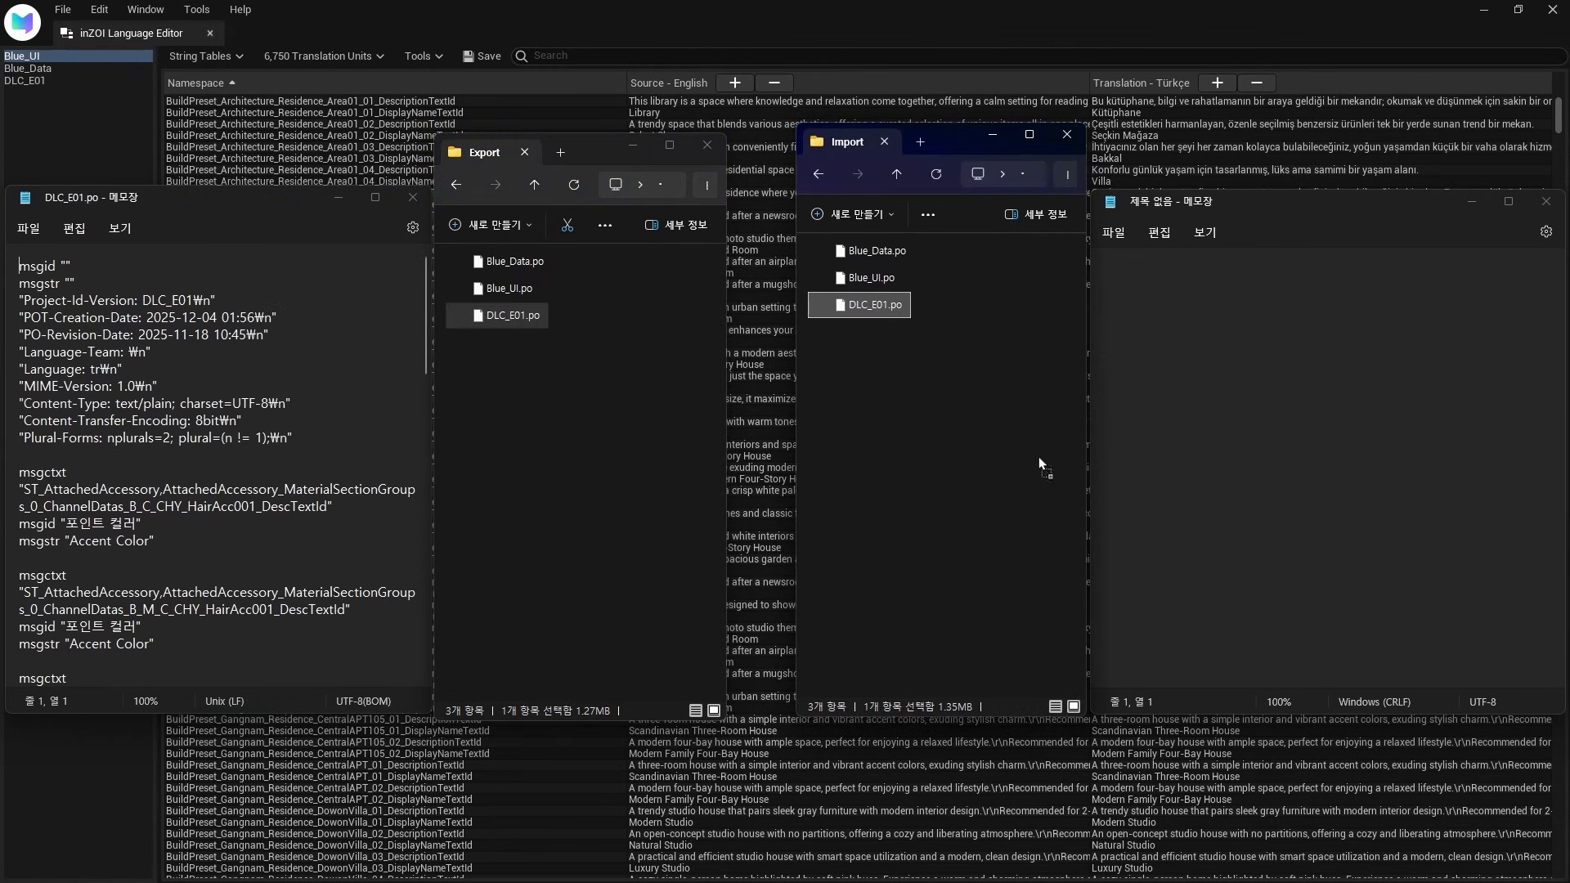
{"action": "left_click_drag", "start_coordinate": [873, 305], "coordinate": [1207, 411]}
Paste the exported DLC_E01.po header over the imported copy's header, then return to the Language Editor
{"action": "left_click_drag", "start_coordinate": [290, 439], "coordinate": [17, 265]}
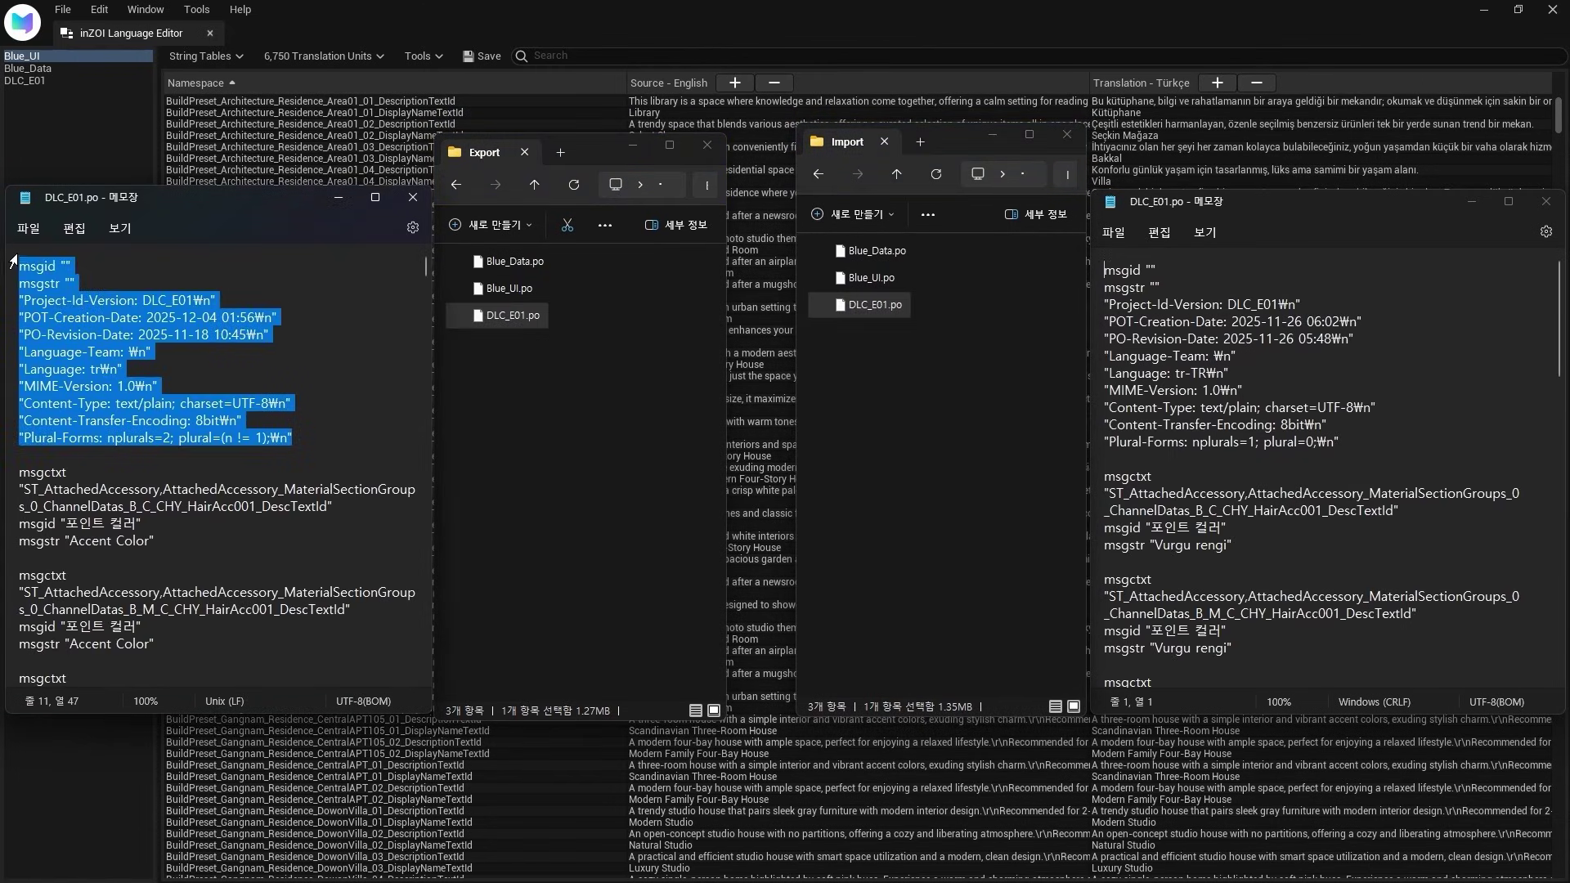
{"action": "mouse_move", "coordinate": [1344, 441]}
{"action": "left_mouse_down"}
{"action": "mouse_move", "coordinate": [1388, 437]}
{"action": "mouse_move", "coordinate": [1102, 262]}
{"action": "left_mouse_up"}
{"action": "key", "text": "ctrl+v"}
{"action": "left_click", "coordinate": [1432, 364]}
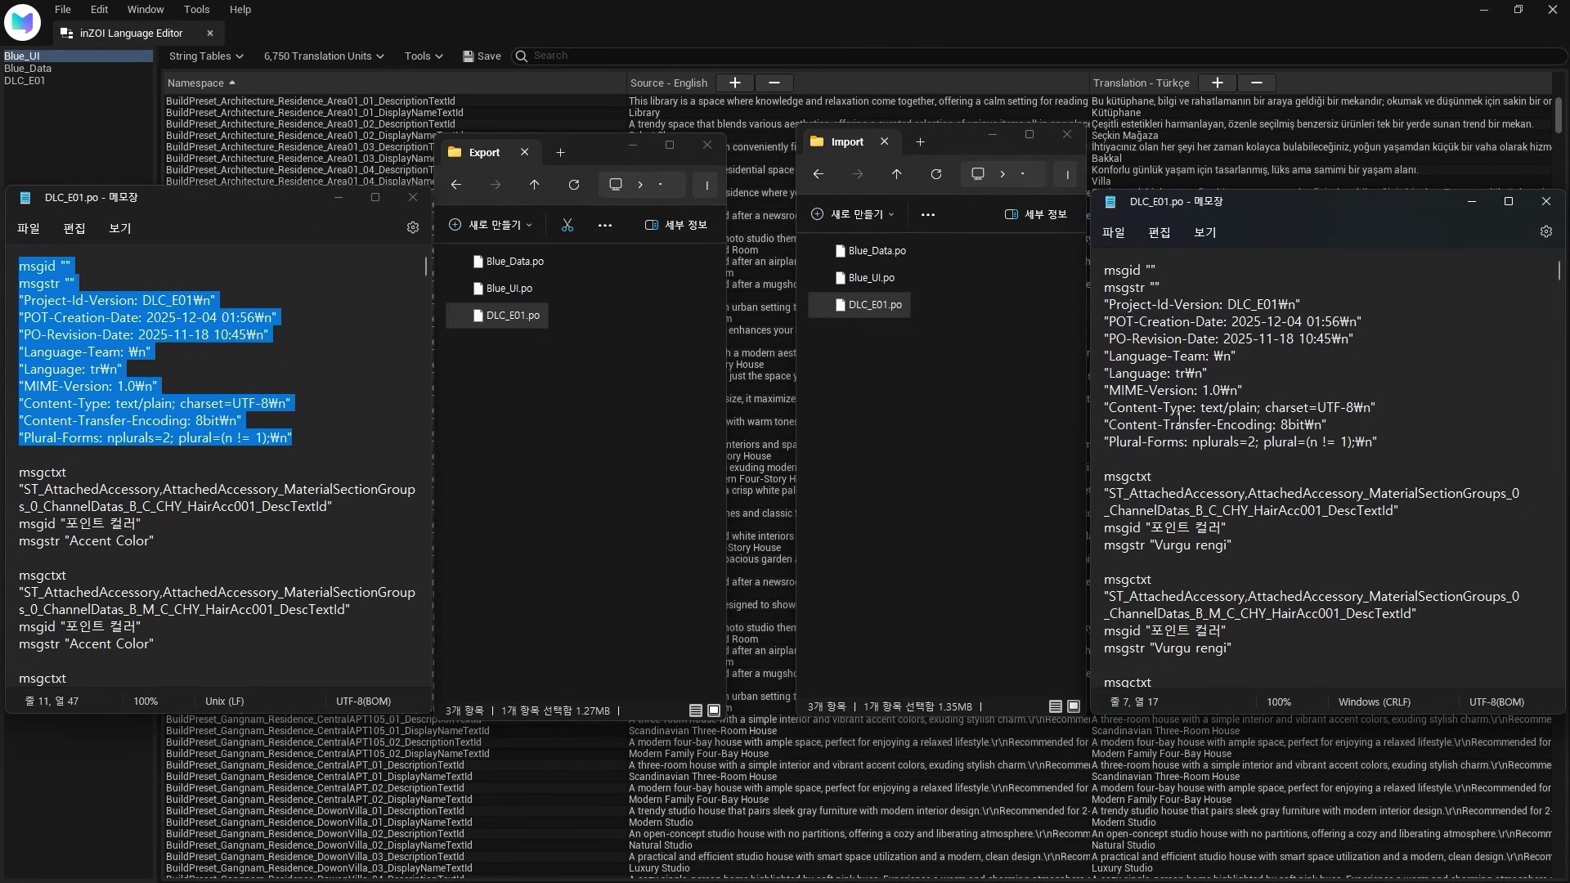
{"action": "left_click", "coordinate": [418, 440]}
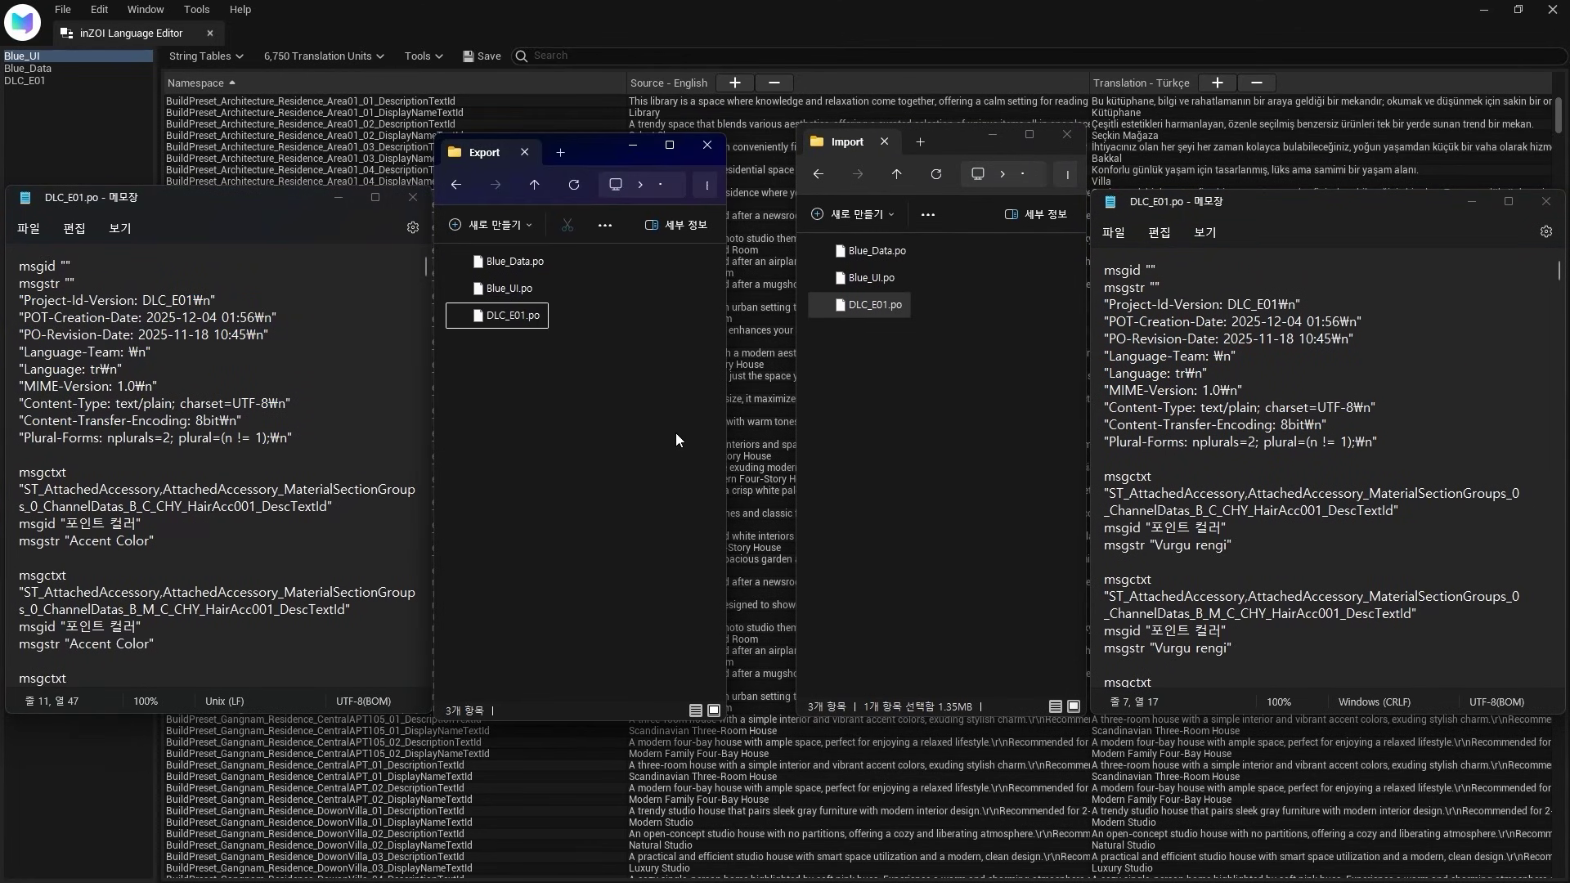
{"action": "left_click", "coordinate": [761, 405]}
{"action": "left_click", "coordinate": [422, 55]}
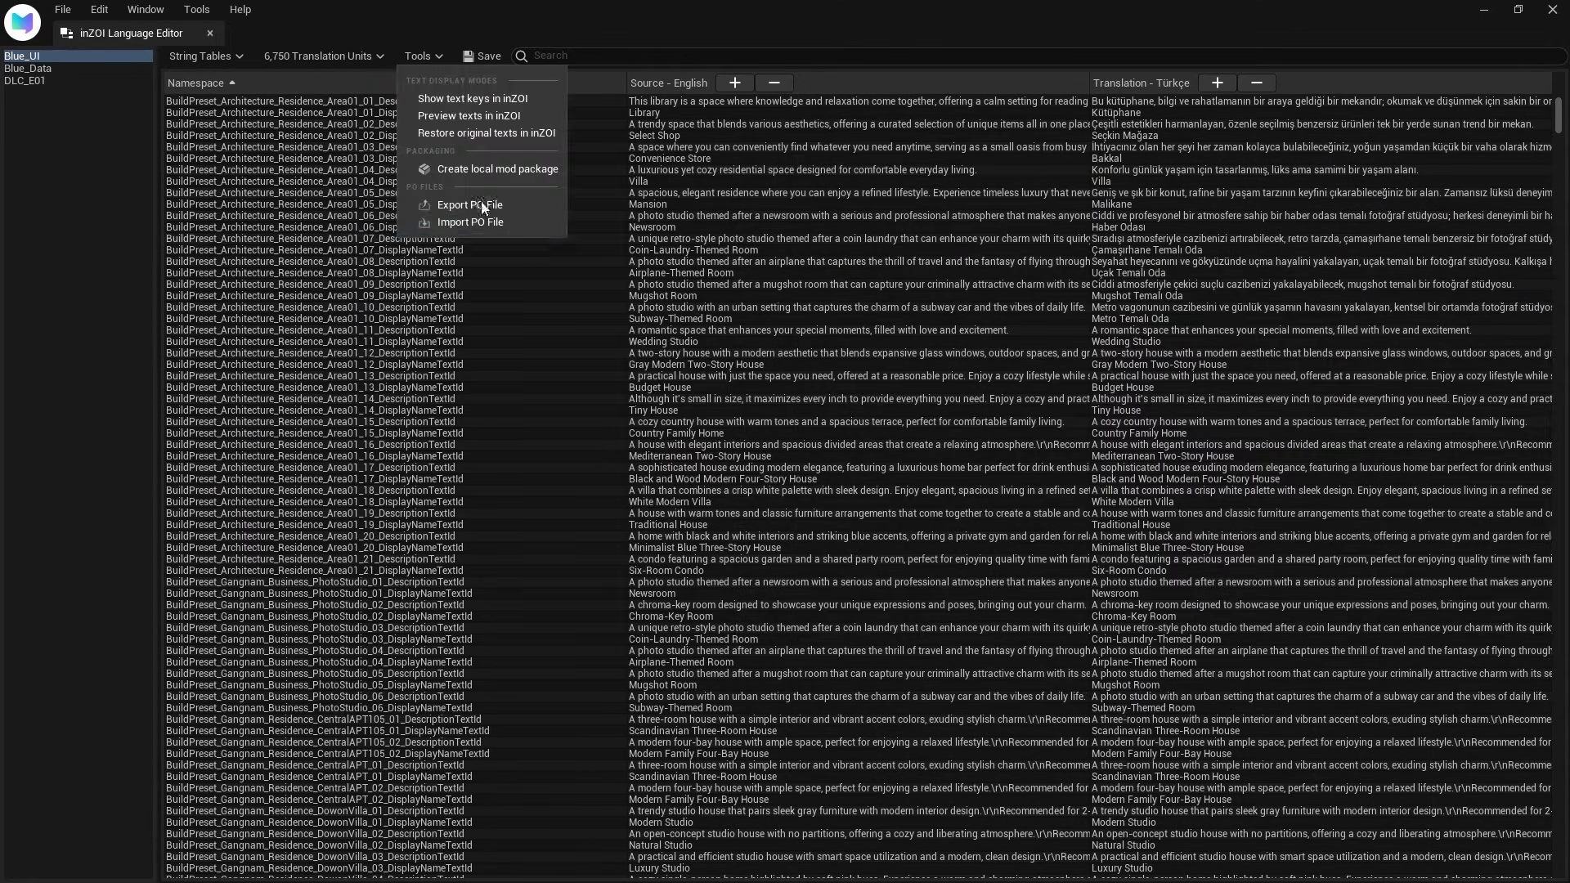
Import Blue_UI.po from the Import folder with Import PO File, accepting the overwrite of current translations
{"action": "left_click", "coordinate": [538, 223]}
{"action": "left_click", "coordinate": [906, 481]}
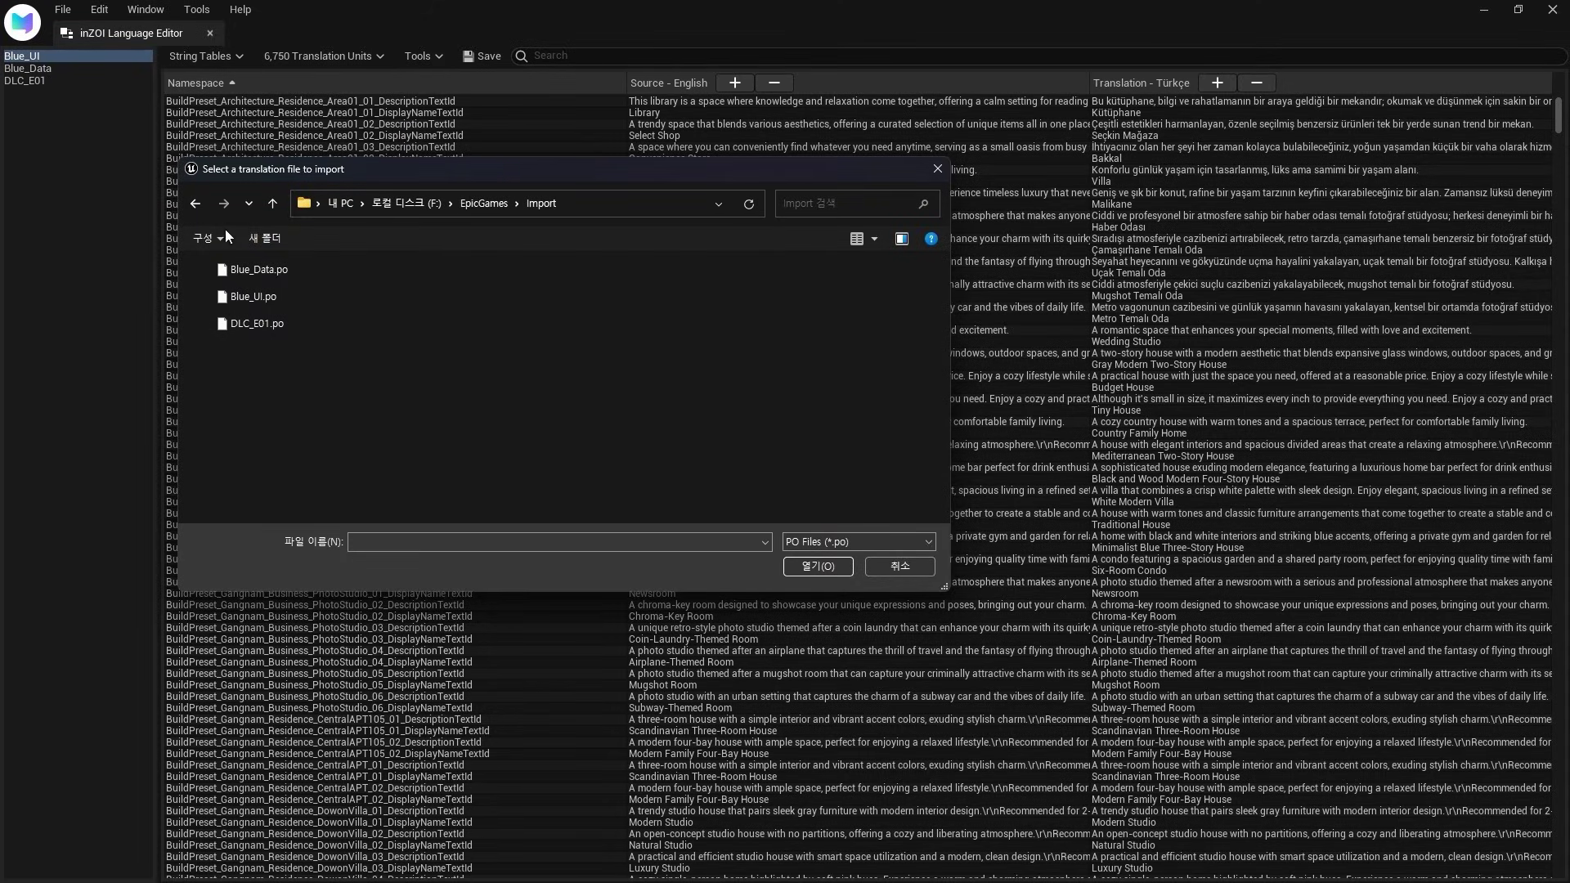
{"action": "left_click", "coordinate": [259, 295]}
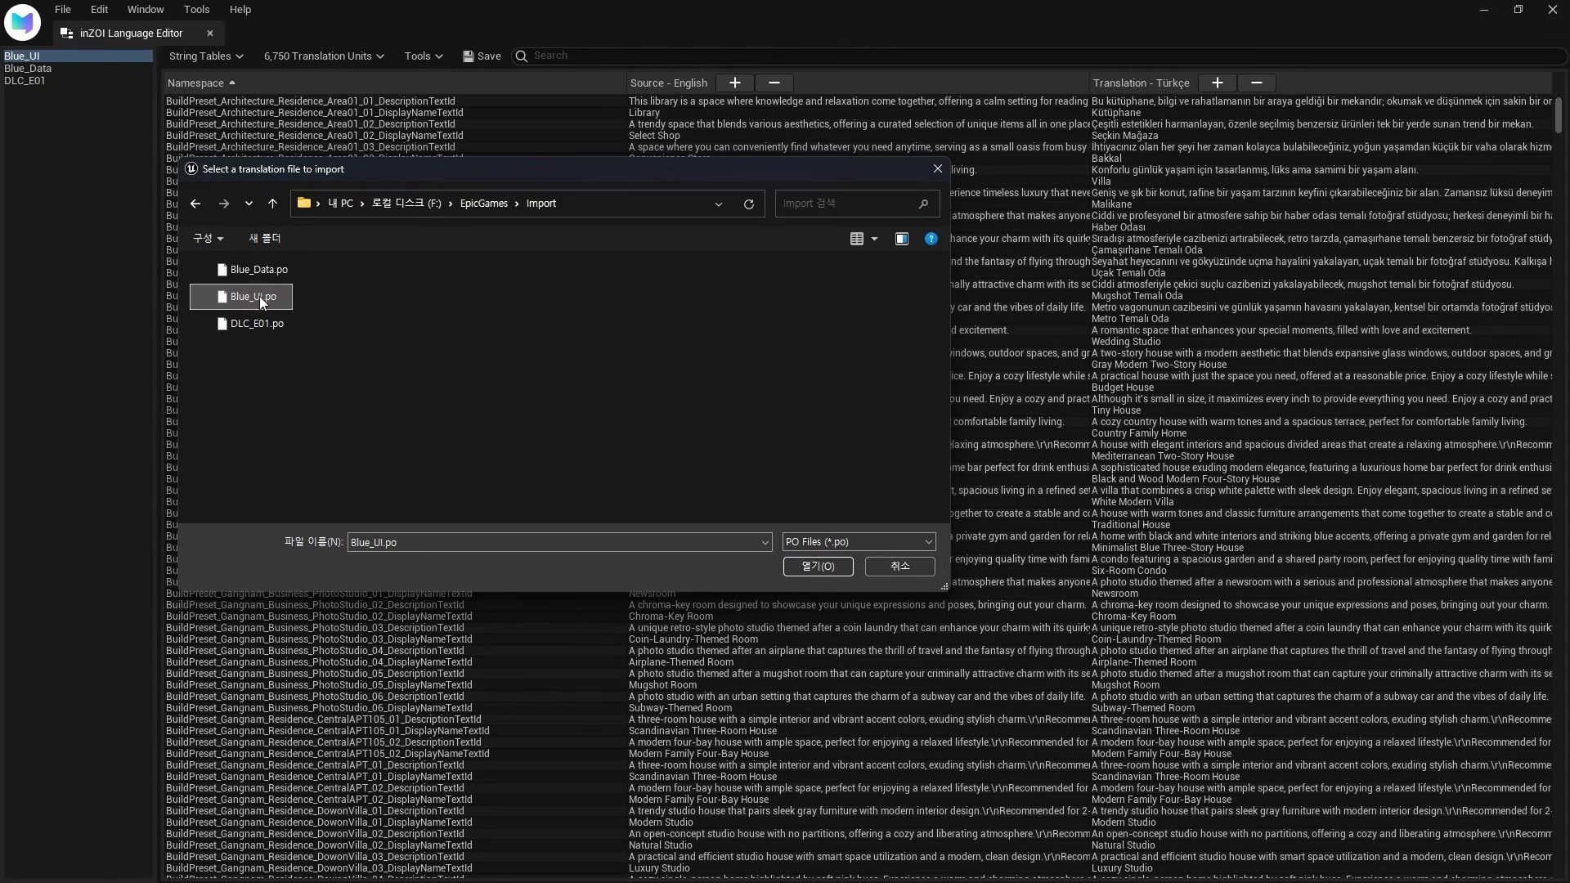
{"action": "left_click", "coordinate": [837, 568]}
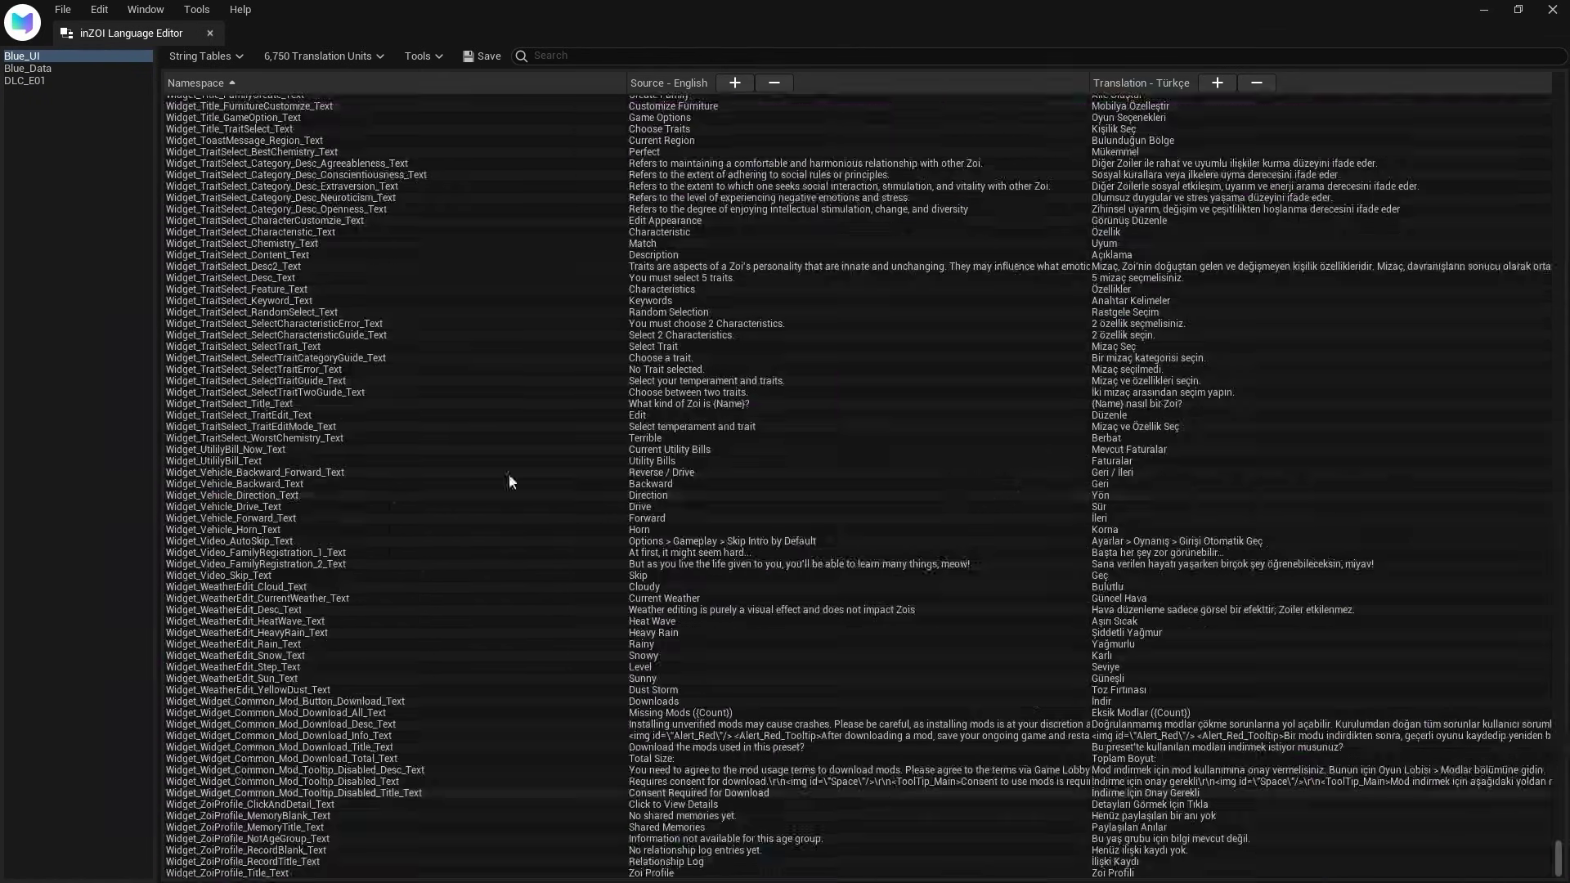
{"action": "left_click", "coordinate": [69, 67]}
Import Blue_Data.po into the Blue_Data table, accepting the overwrite of current translations
{"action": "left_click", "coordinate": [427, 55]}
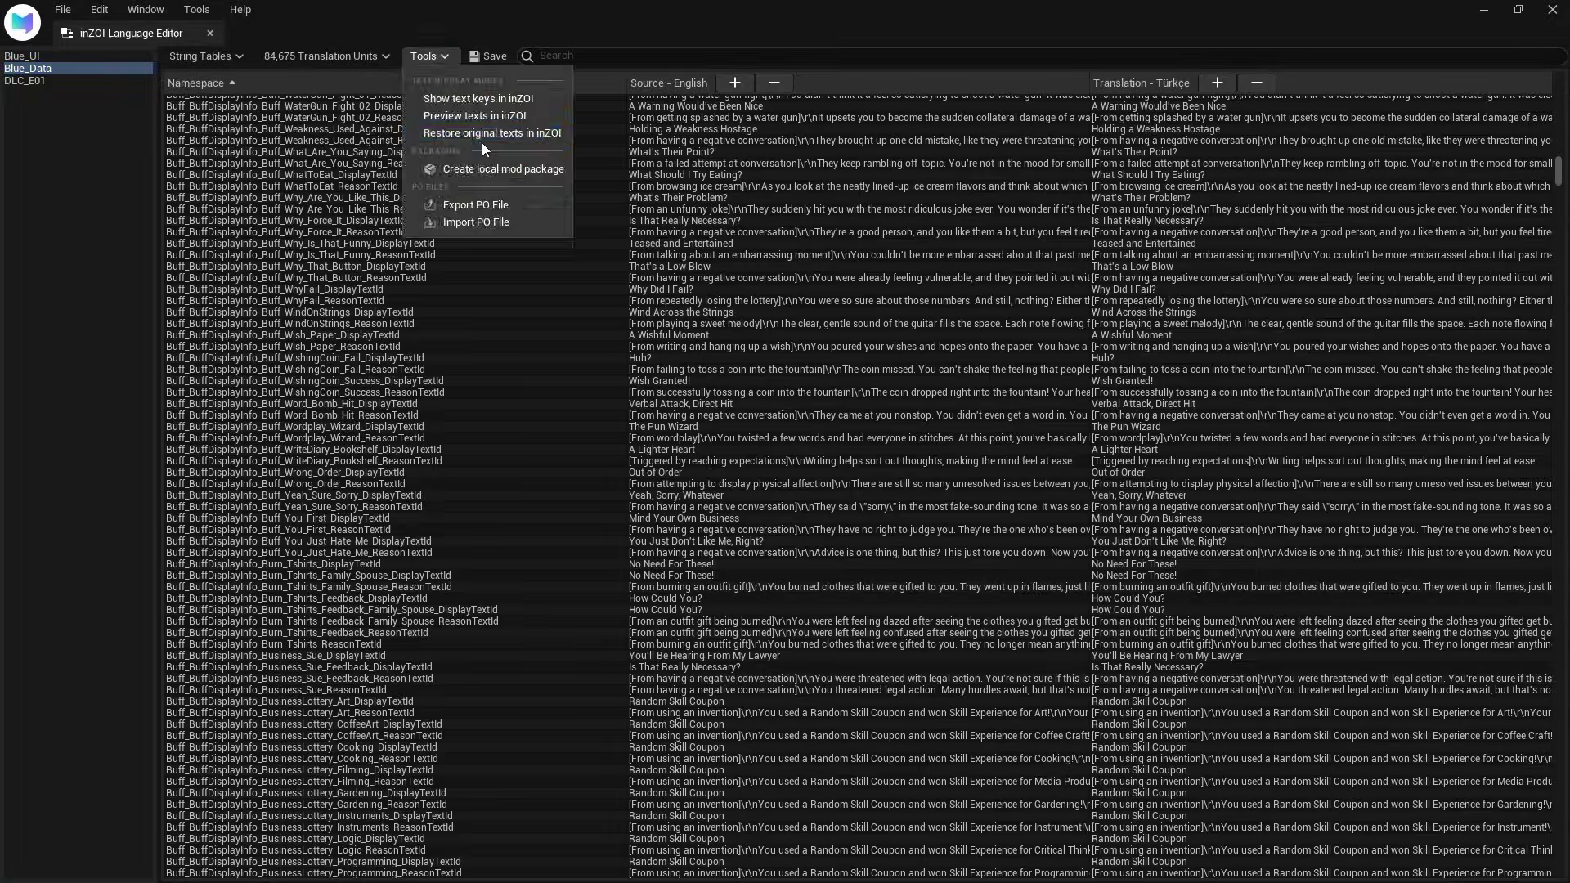
{"action": "left_click", "coordinate": [527, 224]}
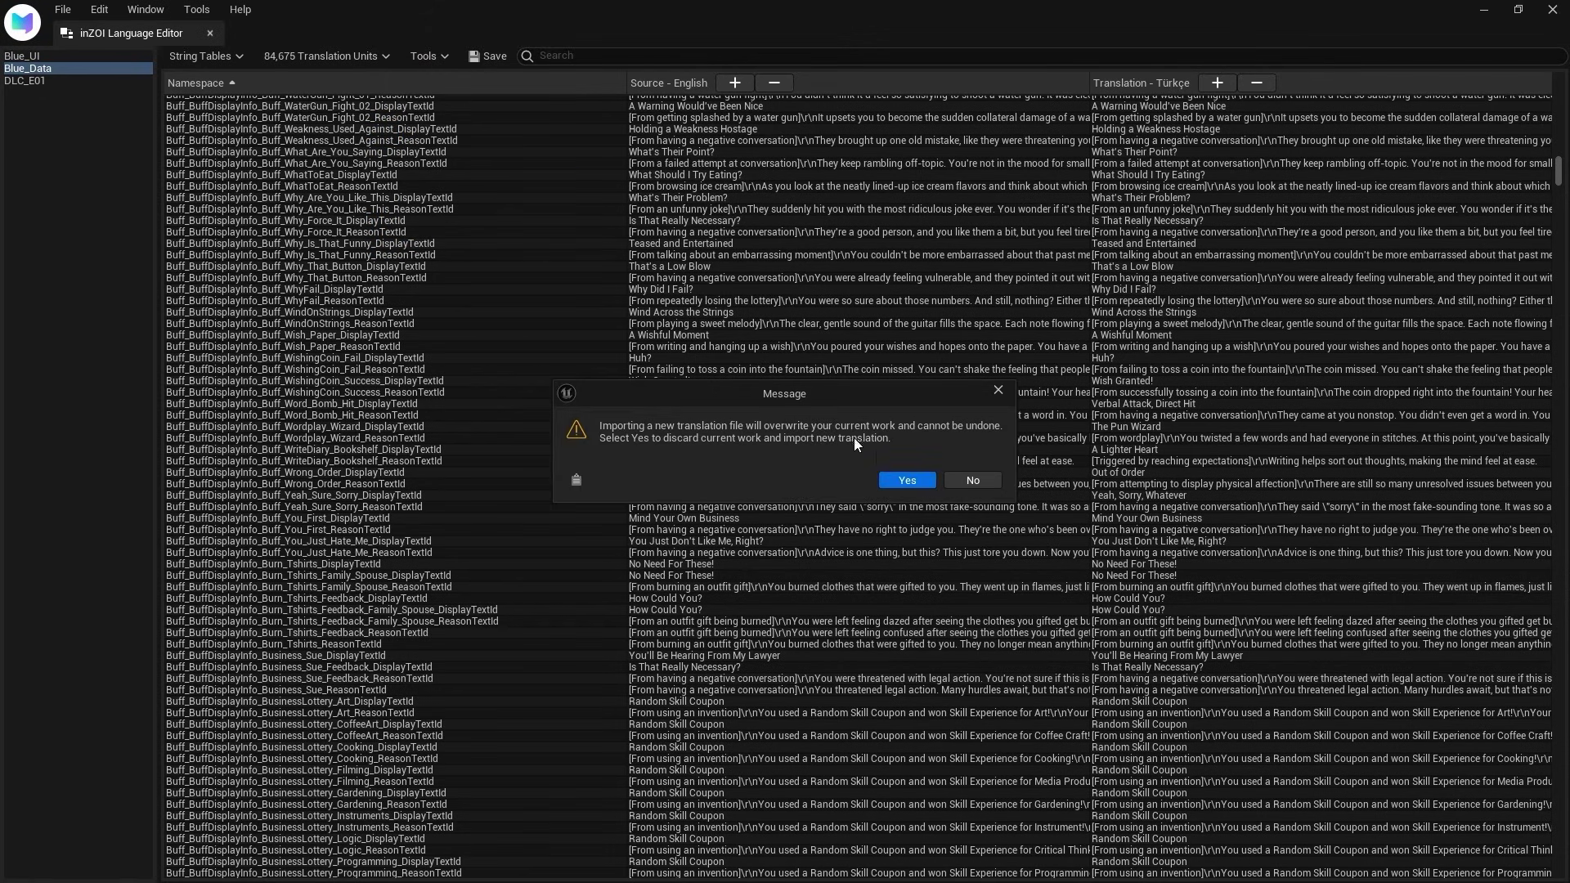
{"action": "left_click", "coordinate": [911, 480]}
{"action": "left_click", "coordinate": [273, 273]}
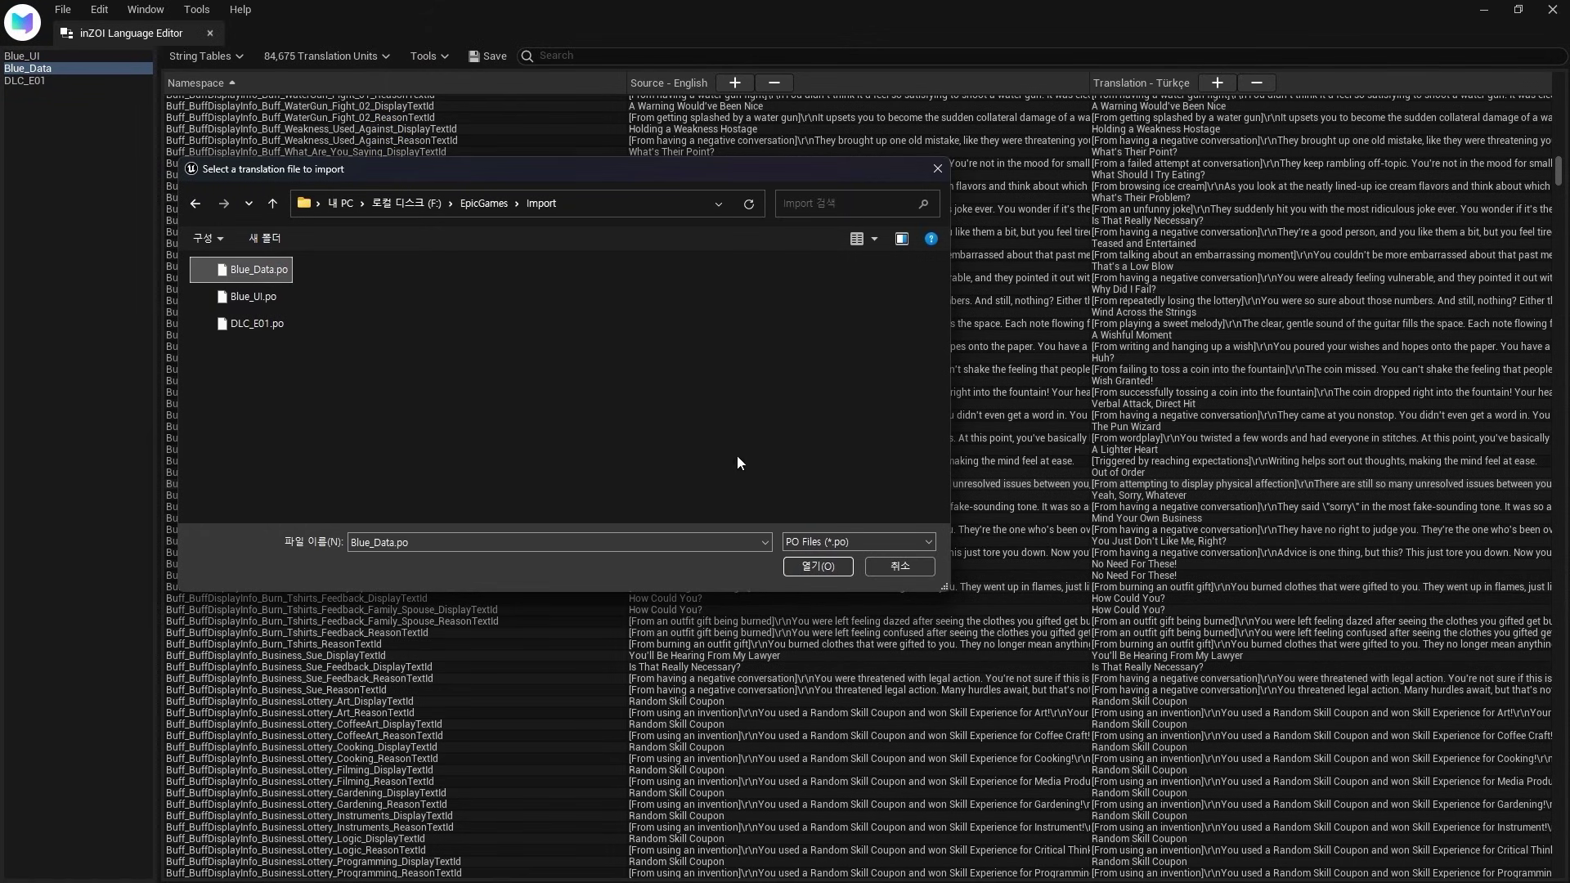
{"action": "key", "text": "Return"}
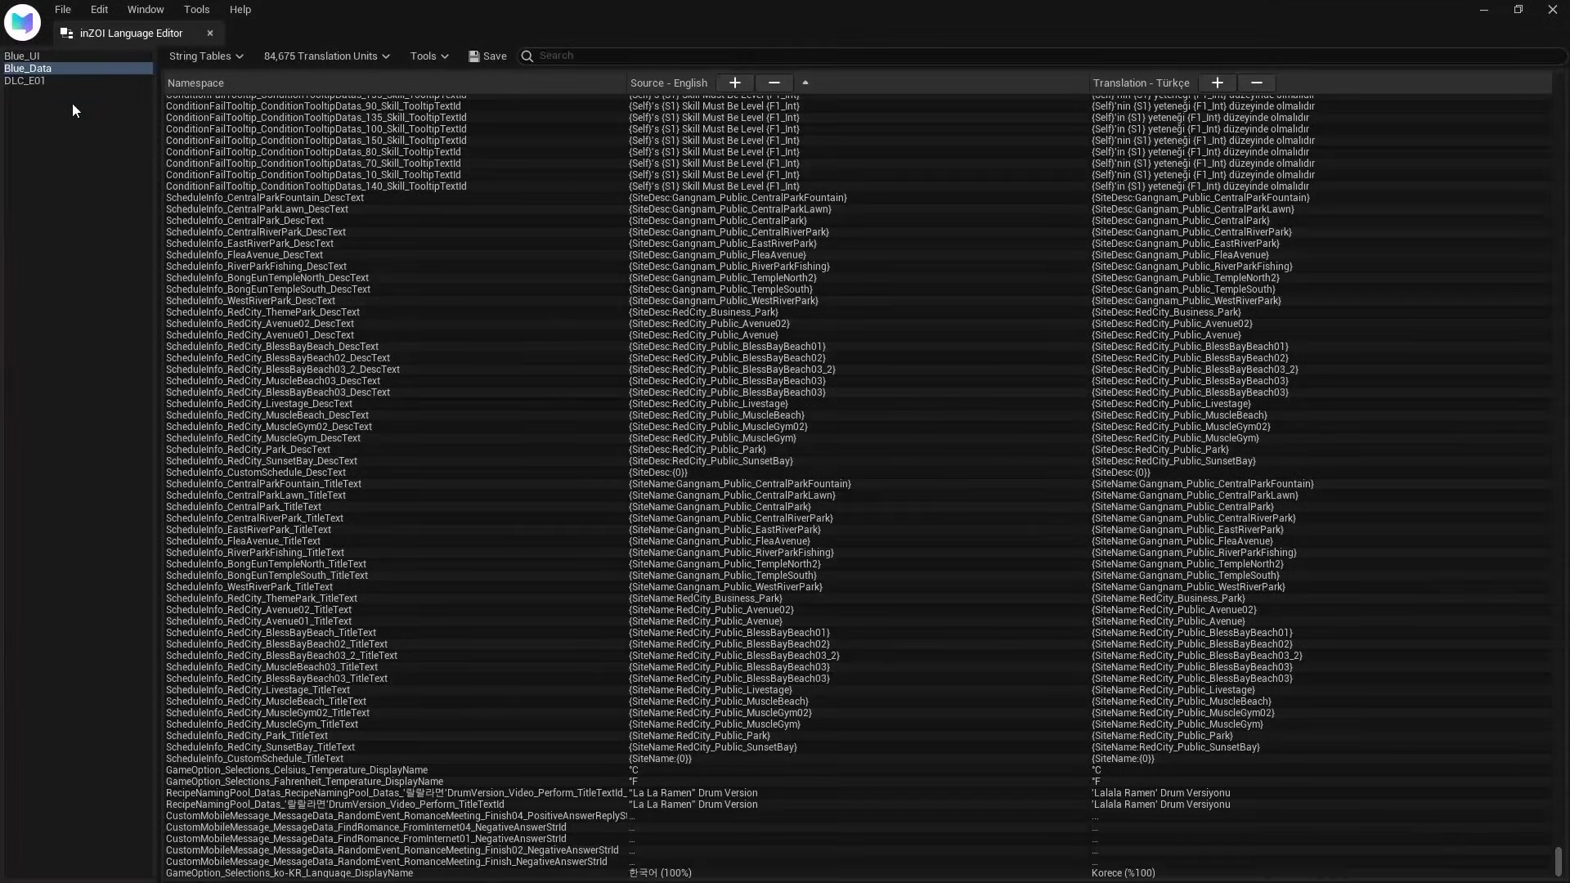
Import DLC_E01.po into the DLC_E01 table, accepting the overwrite of current translations
{"action": "left_click", "coordinate": [49, 83]}
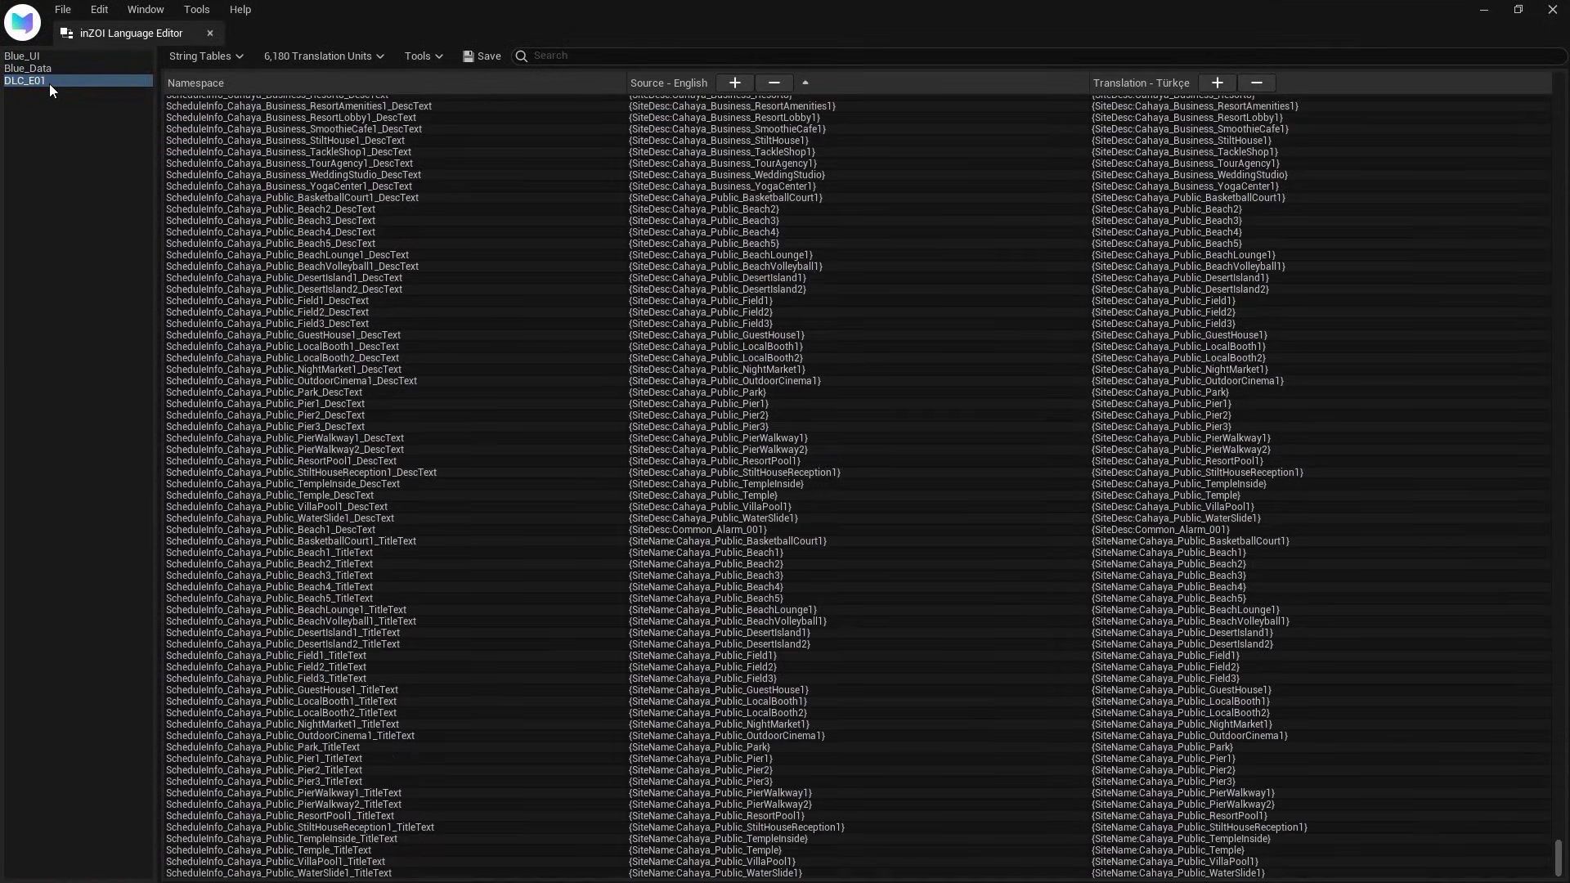
{"action": "left_click", "coordinate": [423, 57]}
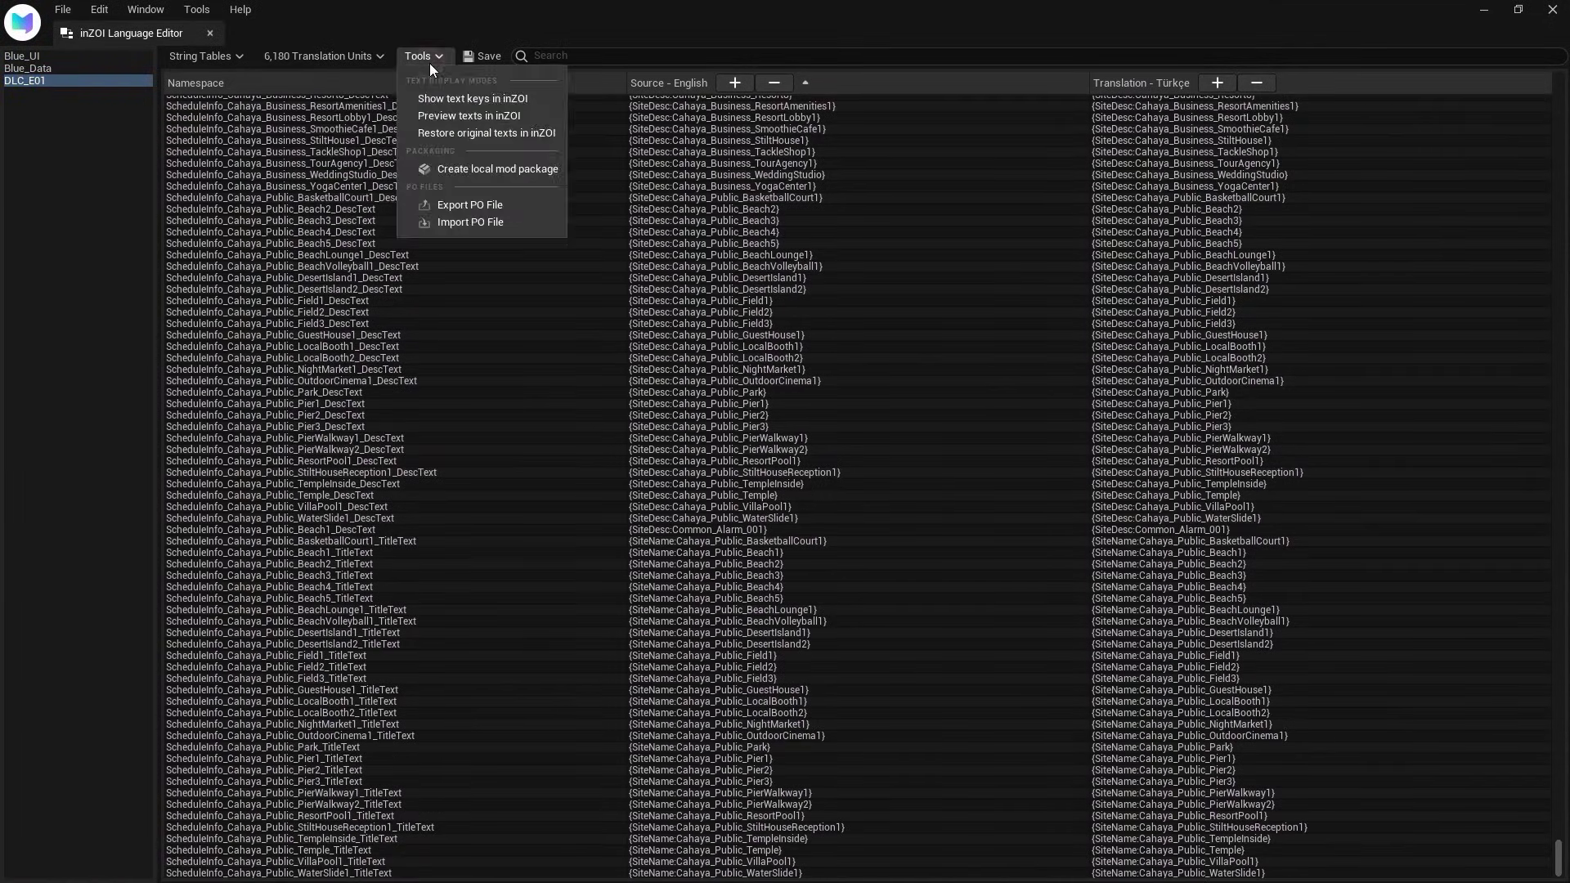
{"action": "left_click", "coordinate": [471, 222]}
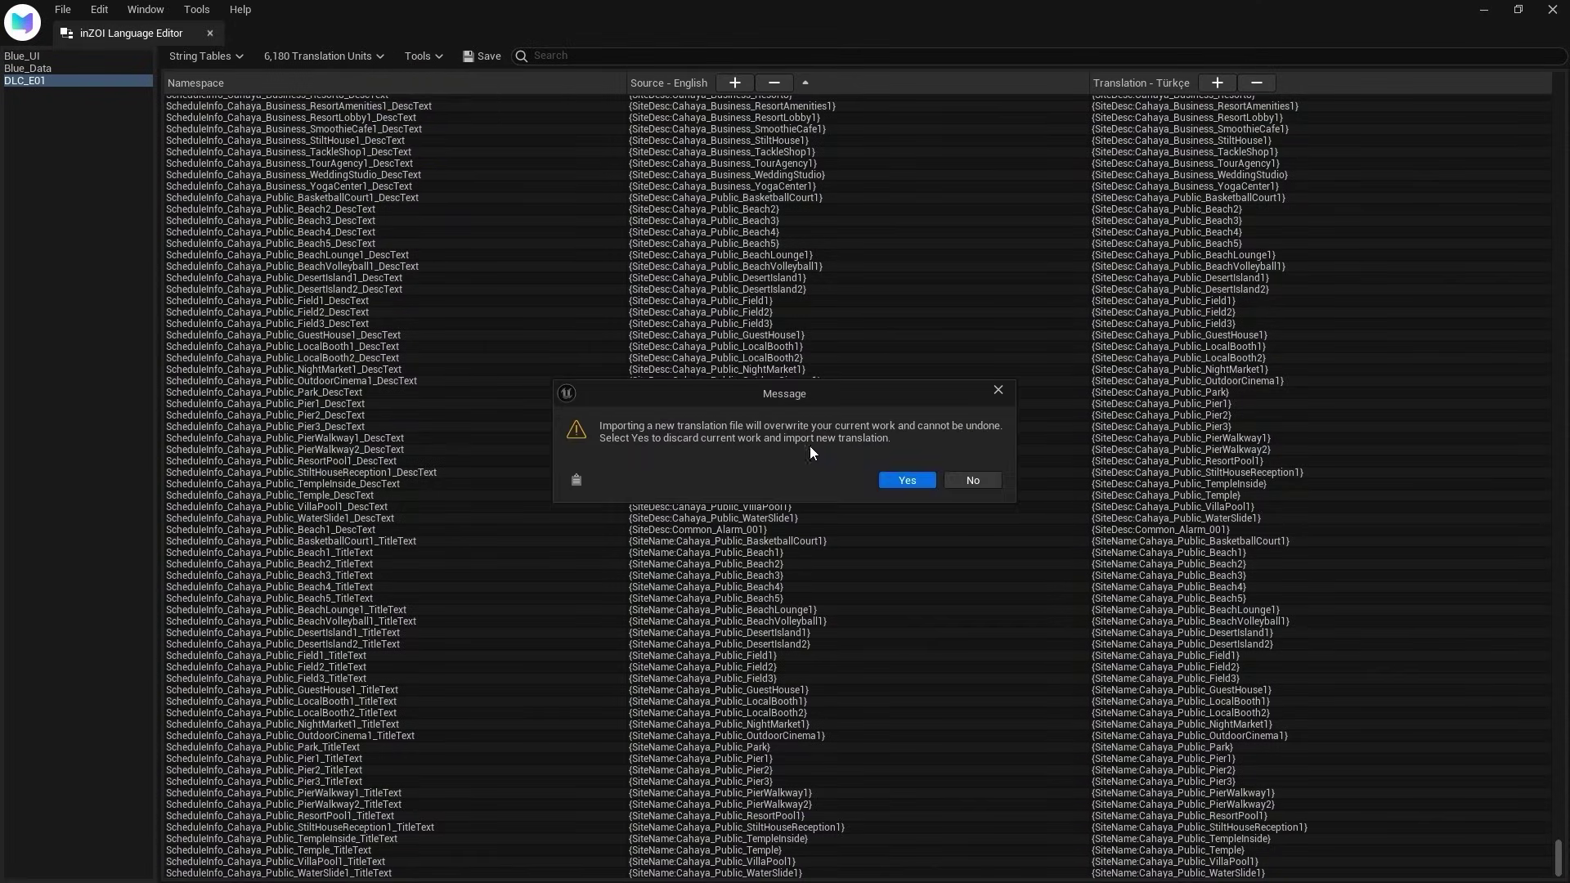
{"action": "left_click", "coordinate": [897, 479]}
{"action": "left_click", "coordinate": [257, 323]}
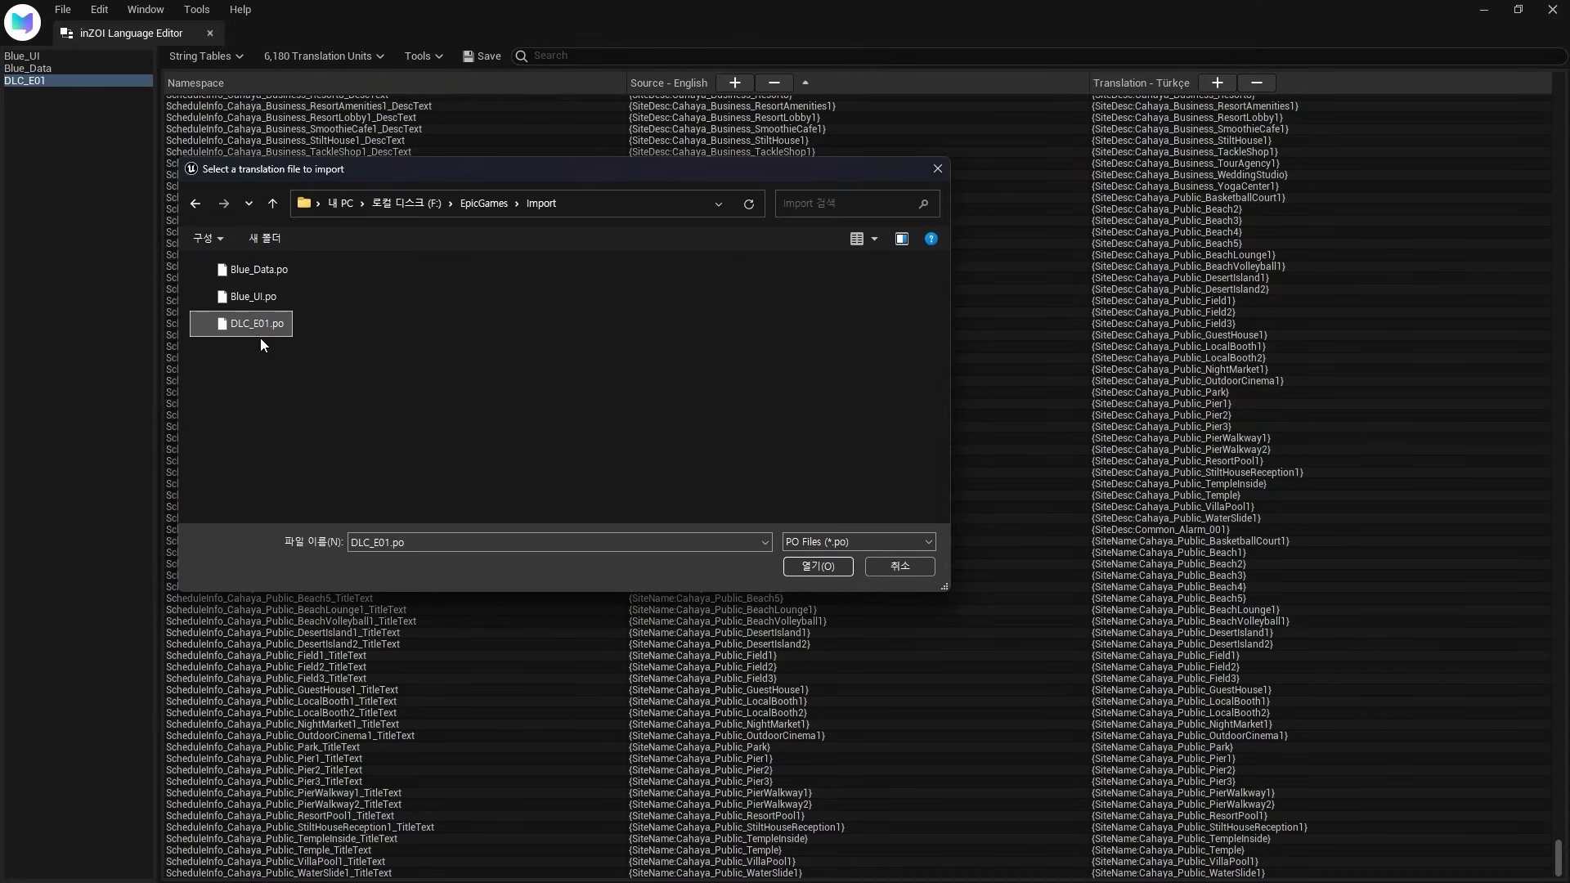
{"action": "left_click", "coordinate": [840, 567]}
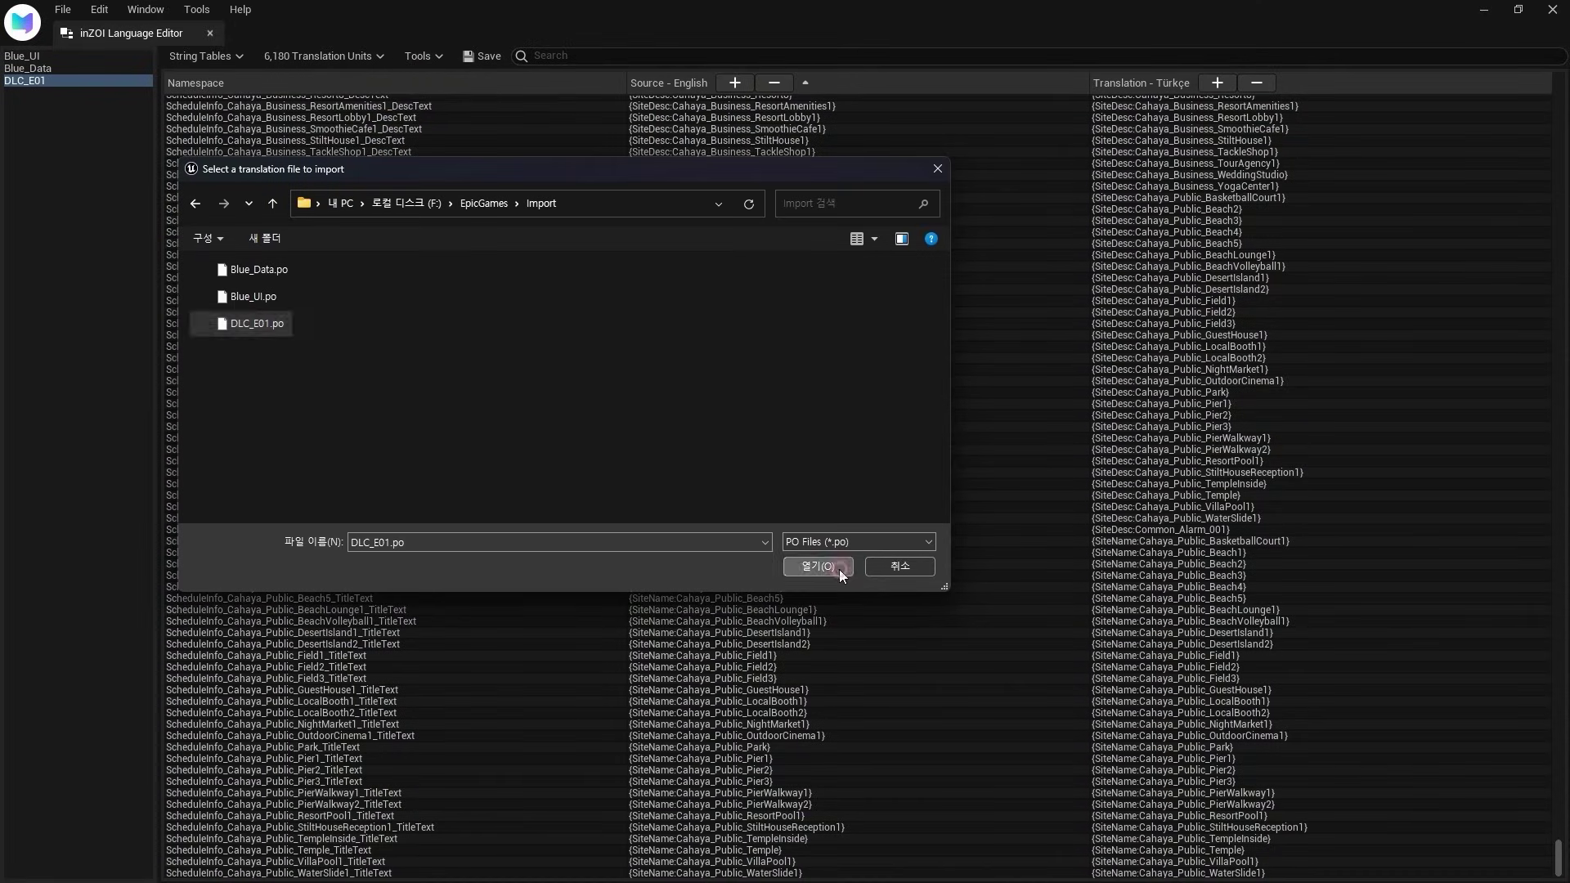
{"action": "left_click", "coordinate": [838, 567]}
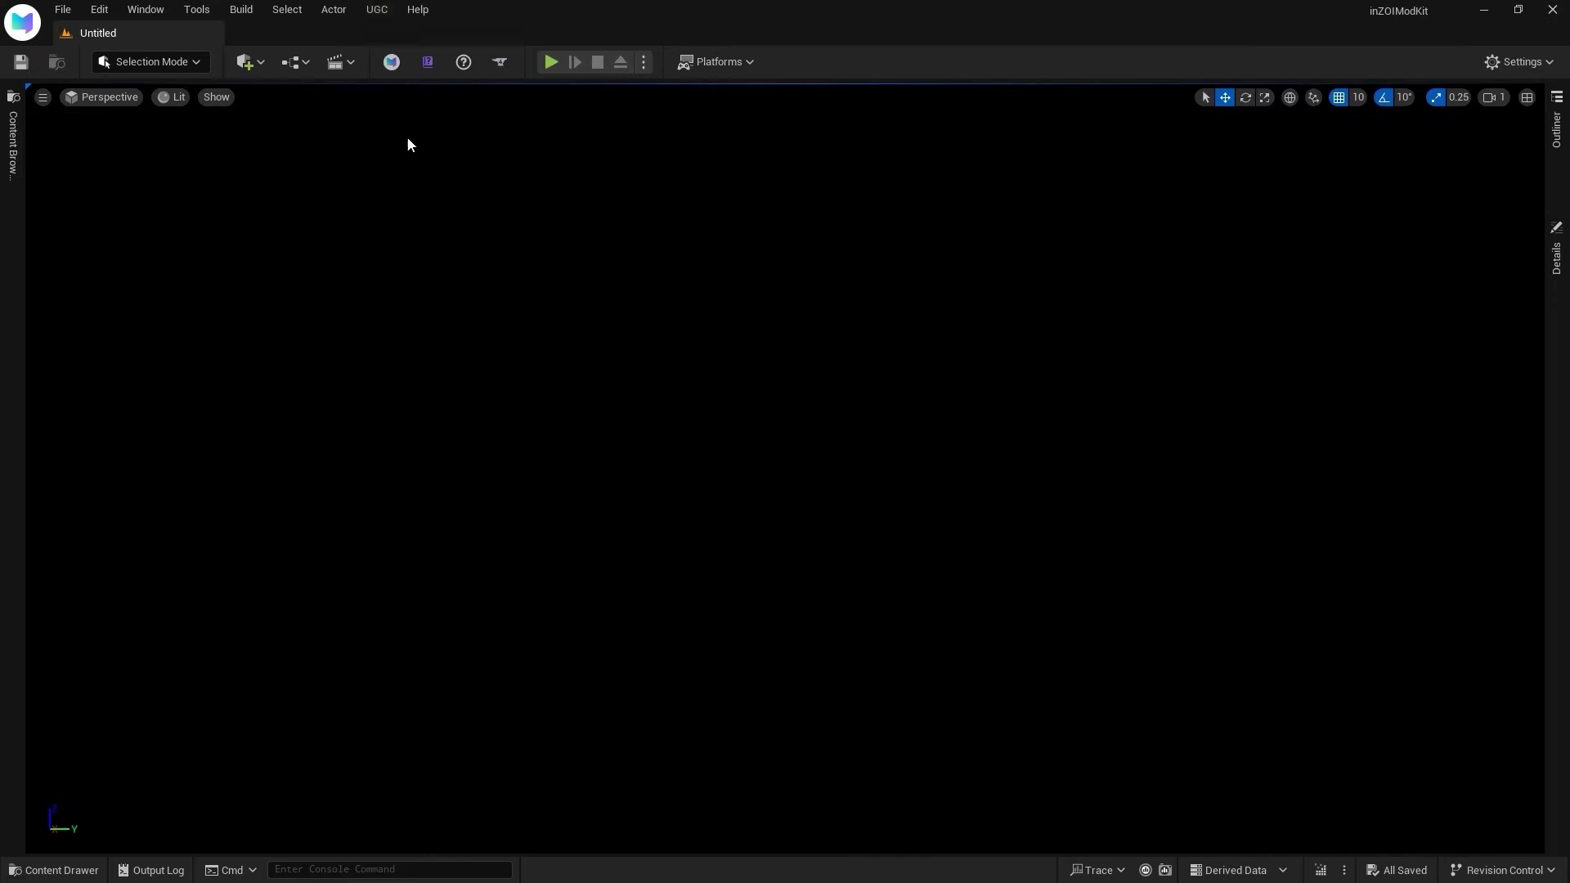
{"action": "left_click", "coordinate": [376, 10]}
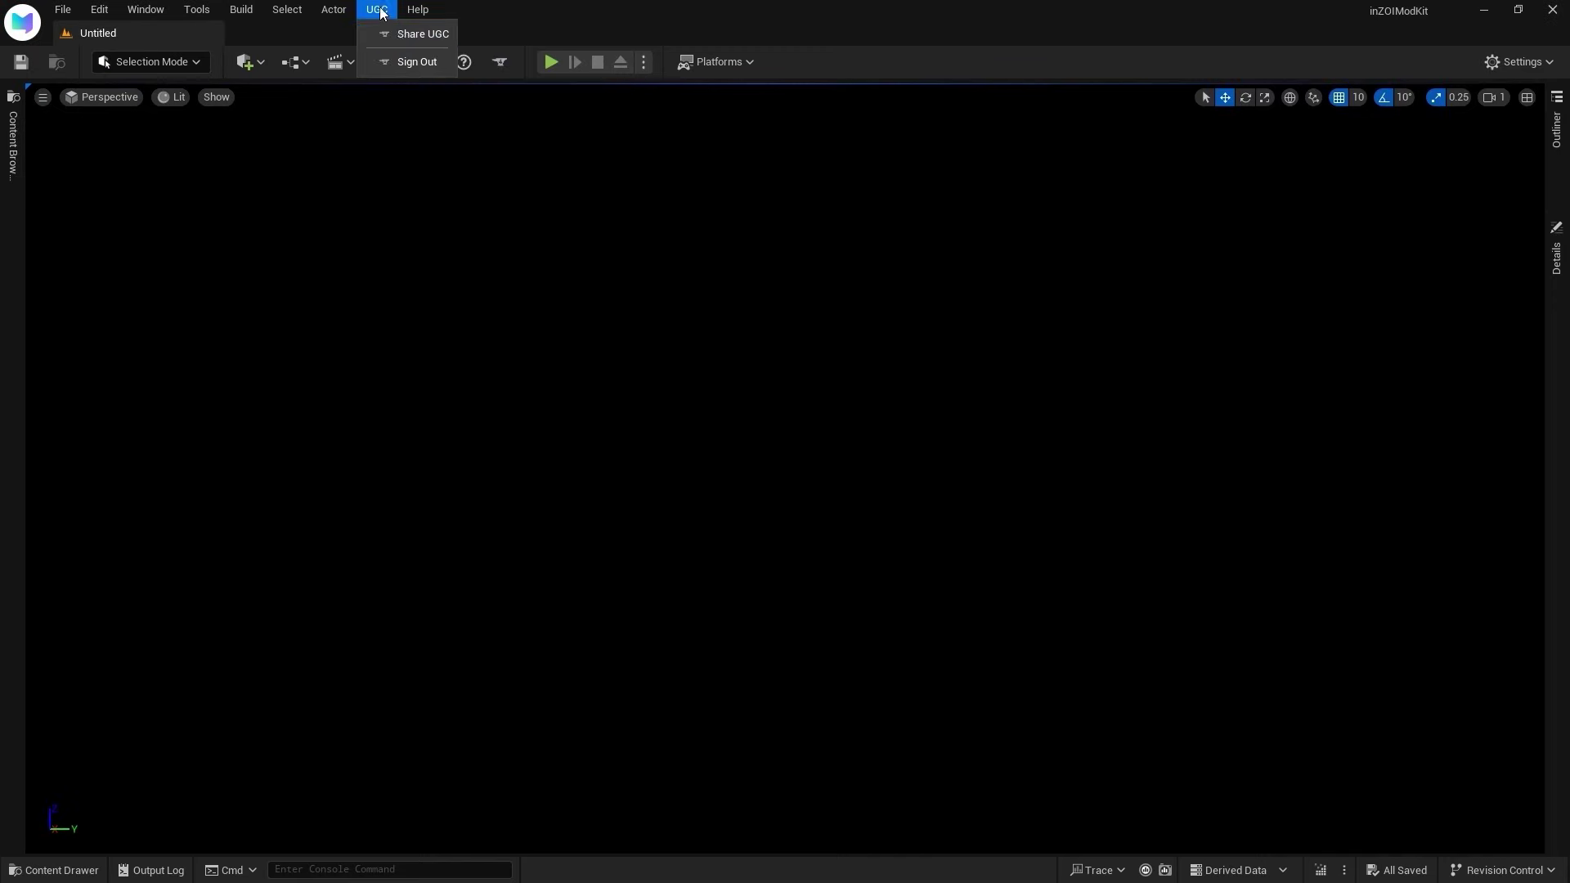
Choose LanguageTranslation_C2DF3E46 for CurseForge upload and attach T_Logo.png as its logo
{"action": "left_click", "coordinate": [447, 34]}
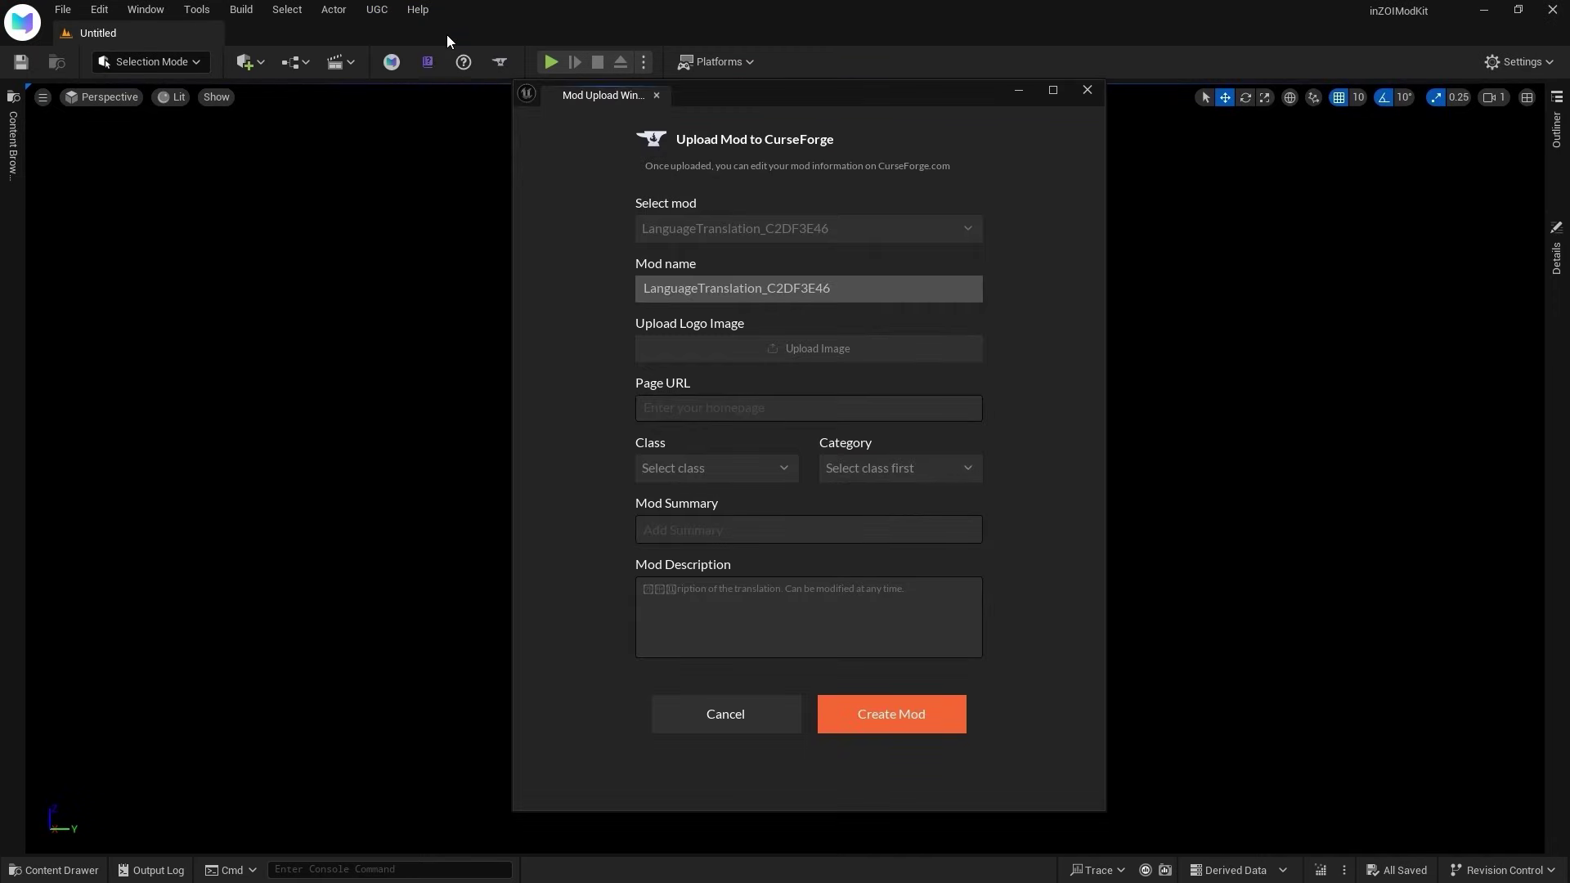
{"action": "left_click", "coordinate": [948, 235]}
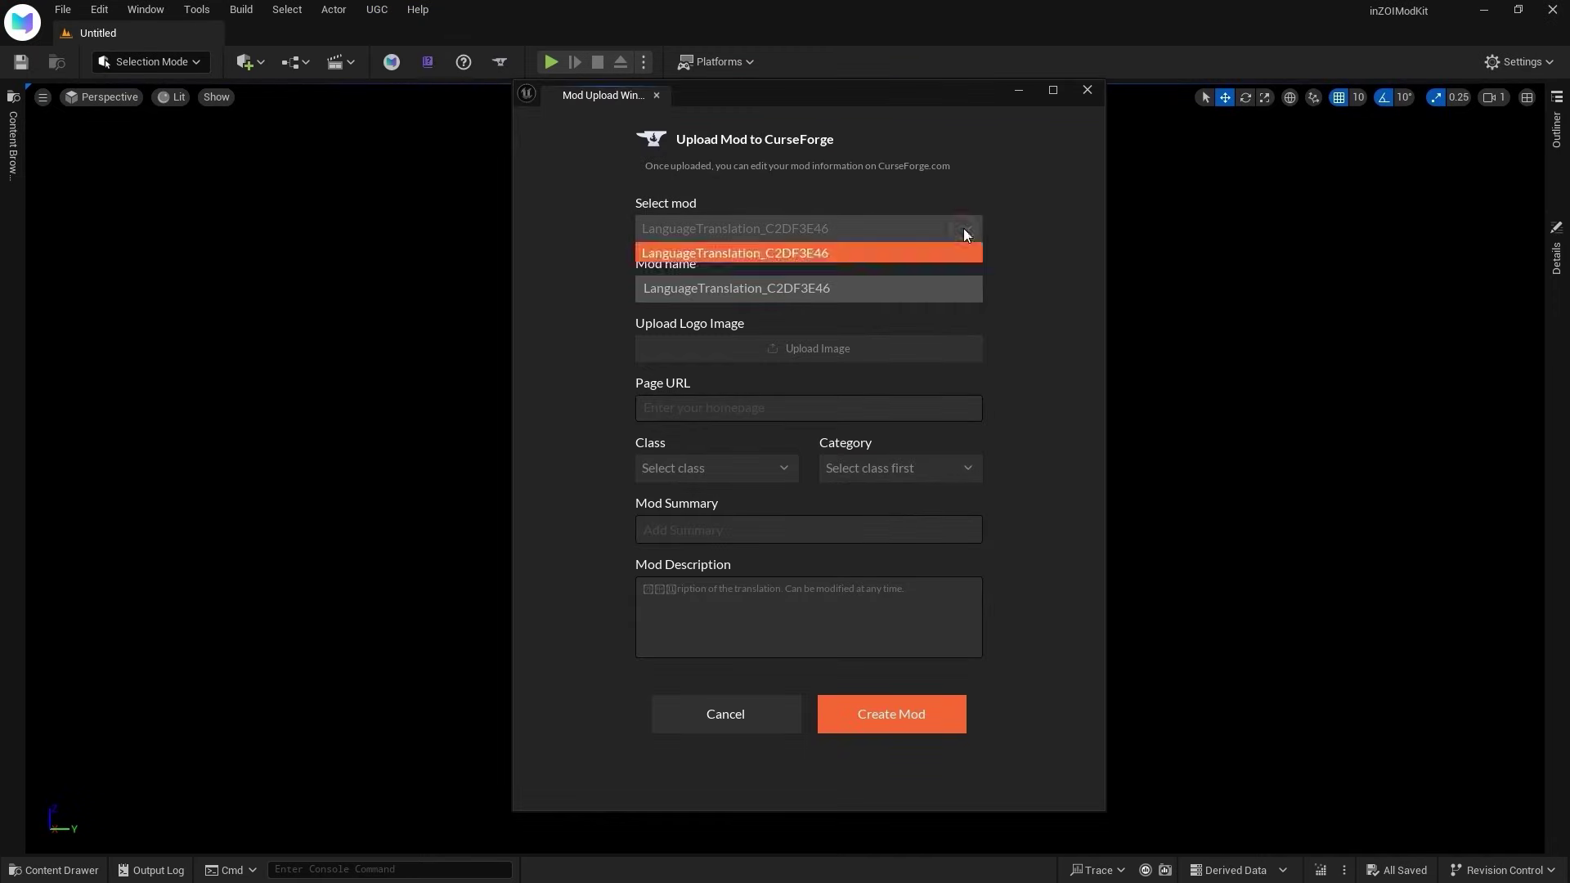
{"action": "left_click", "coordinate": [956, 251]}
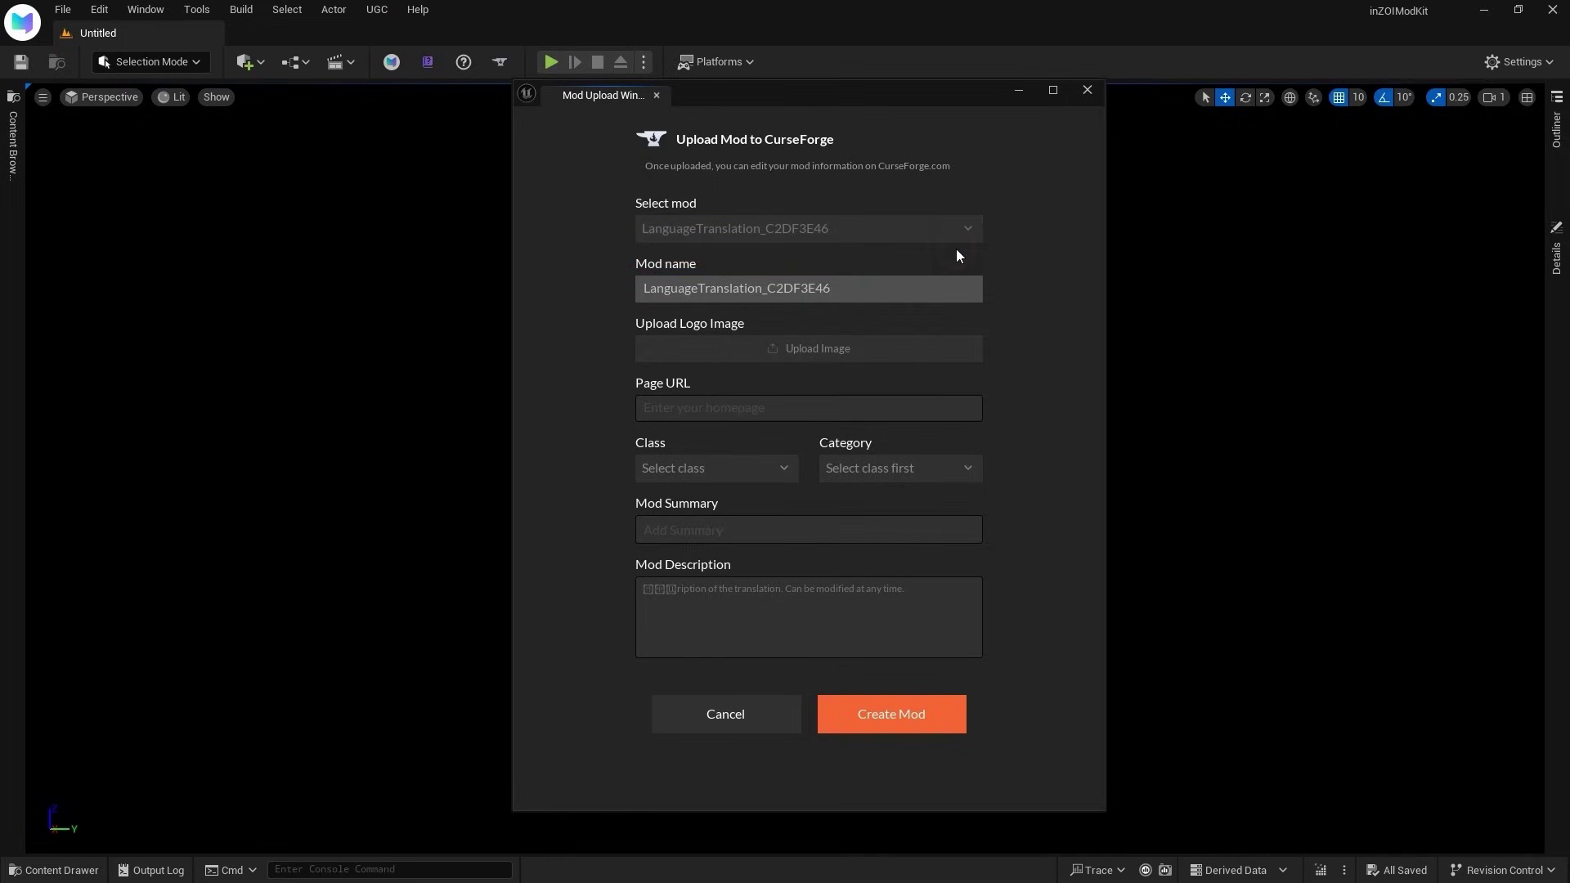
{"action": "left_click", "coordinate": [970, 349]}
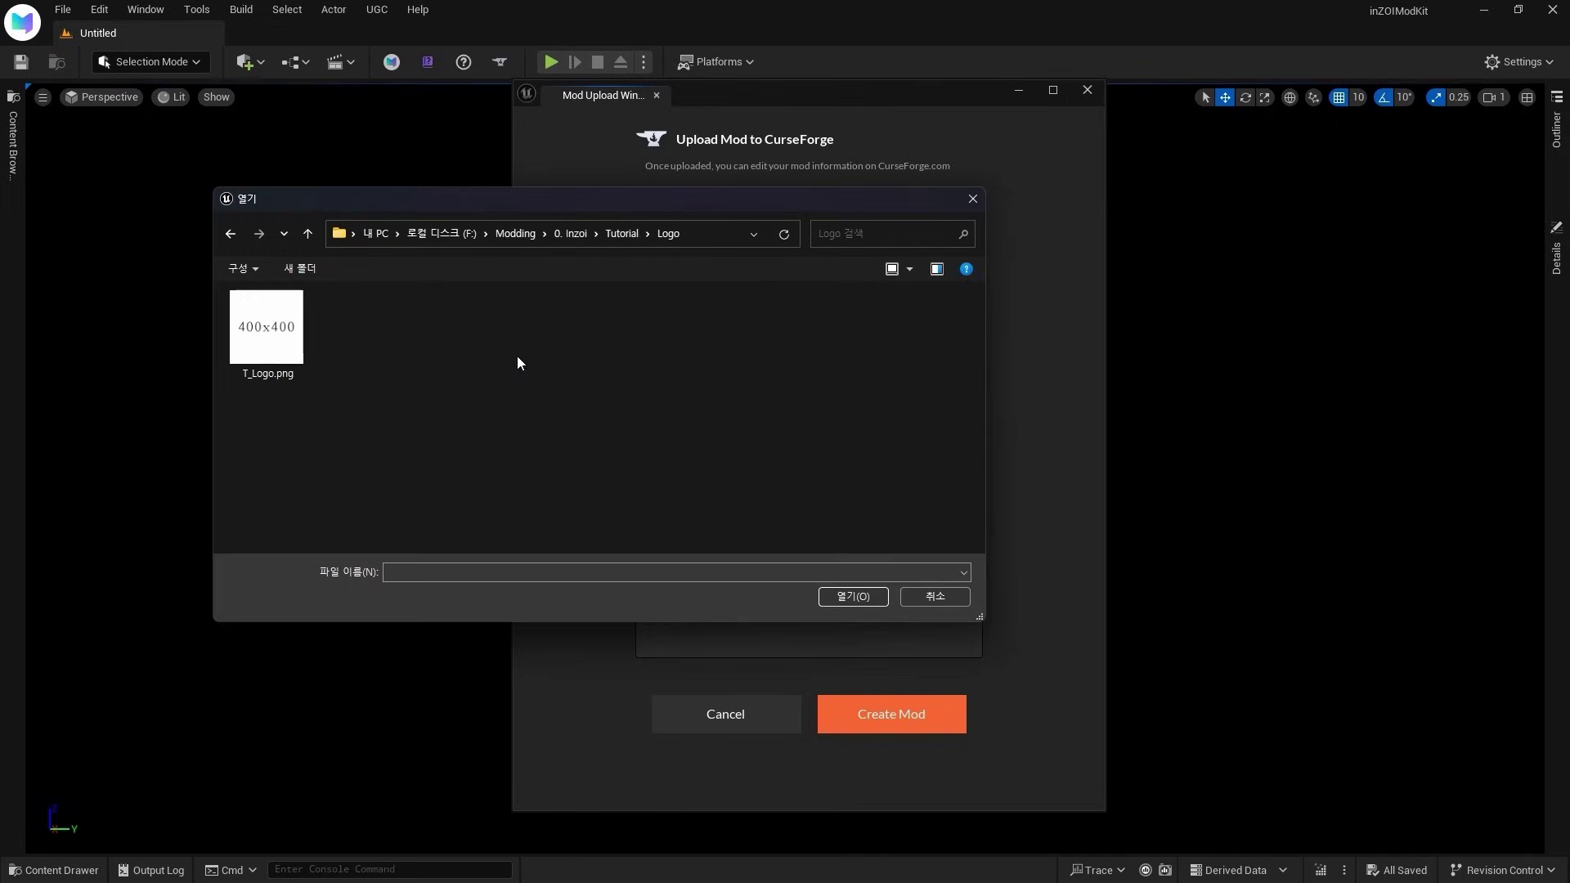
{"action": "left_click", "coordinate": [291, 363]}
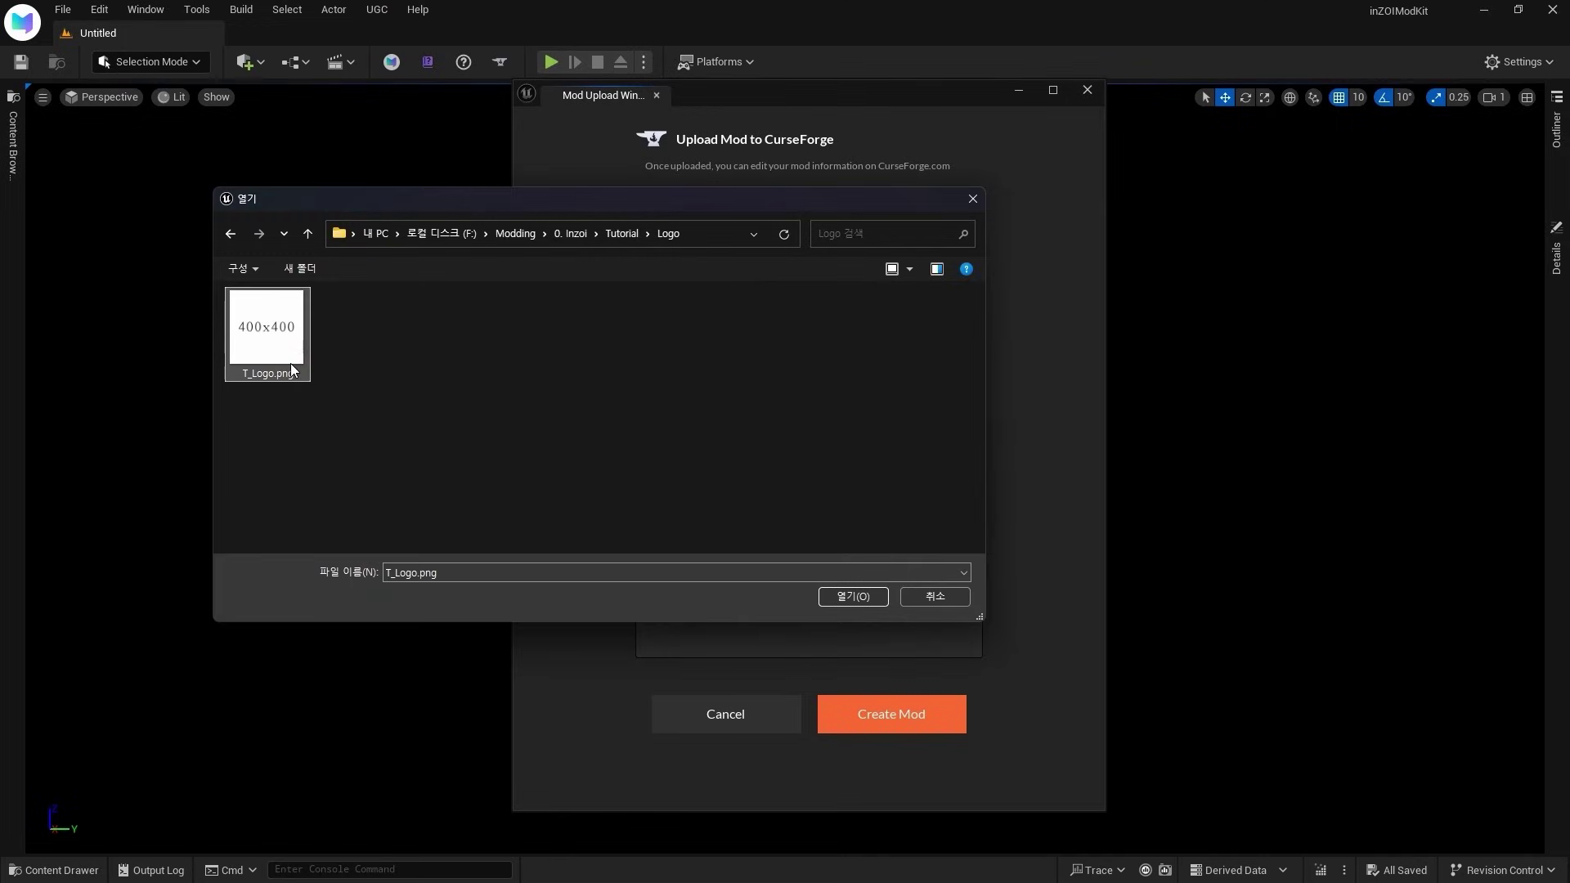
{"action": "left_click", "coordinate": [840, 603]}
Set the mod class to Mods and the category to Translations
{"action": "left_click", "coordinate": [764, 471]}
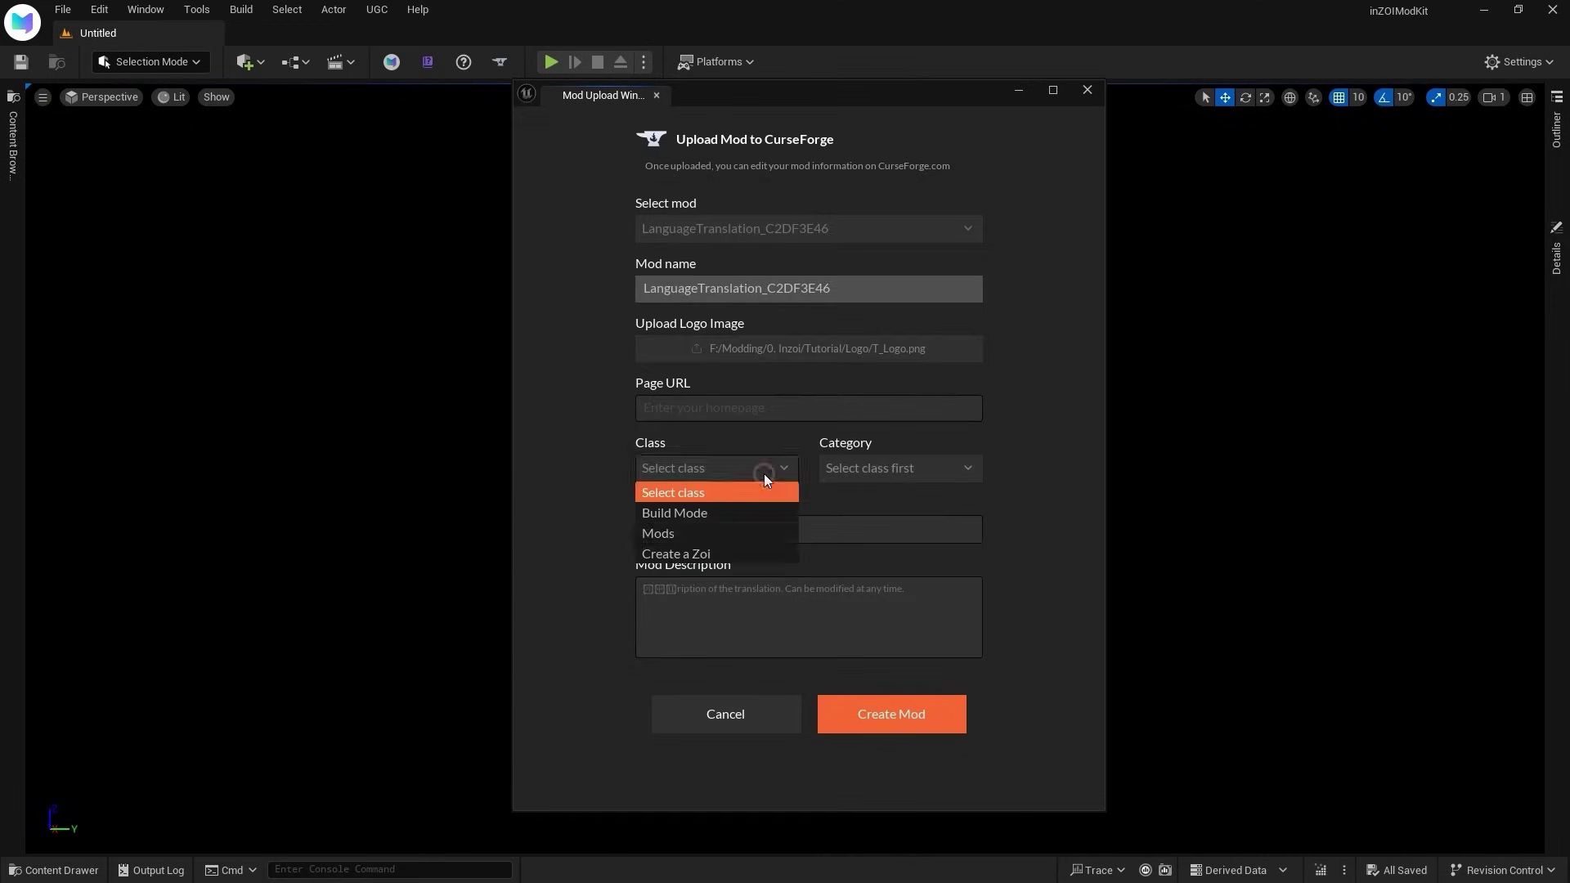
{"action": "left_click", "coordinate": [765, 536]}
{"action": "left_click", "coordinate": [846, 467]}
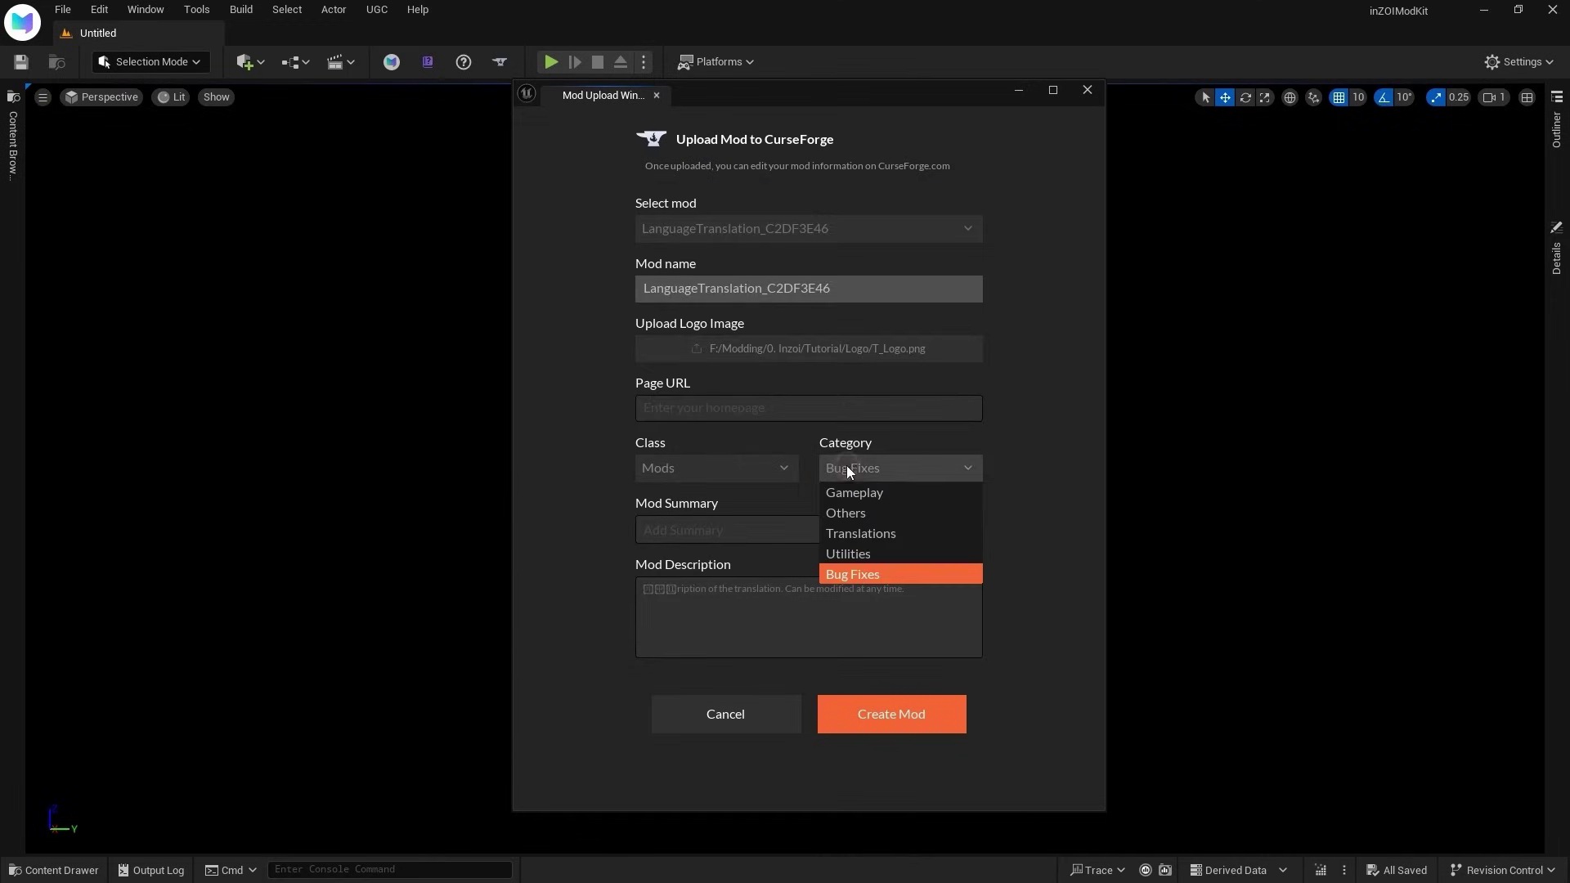
{"action": "left_click", "coordinate": [928, 533]}
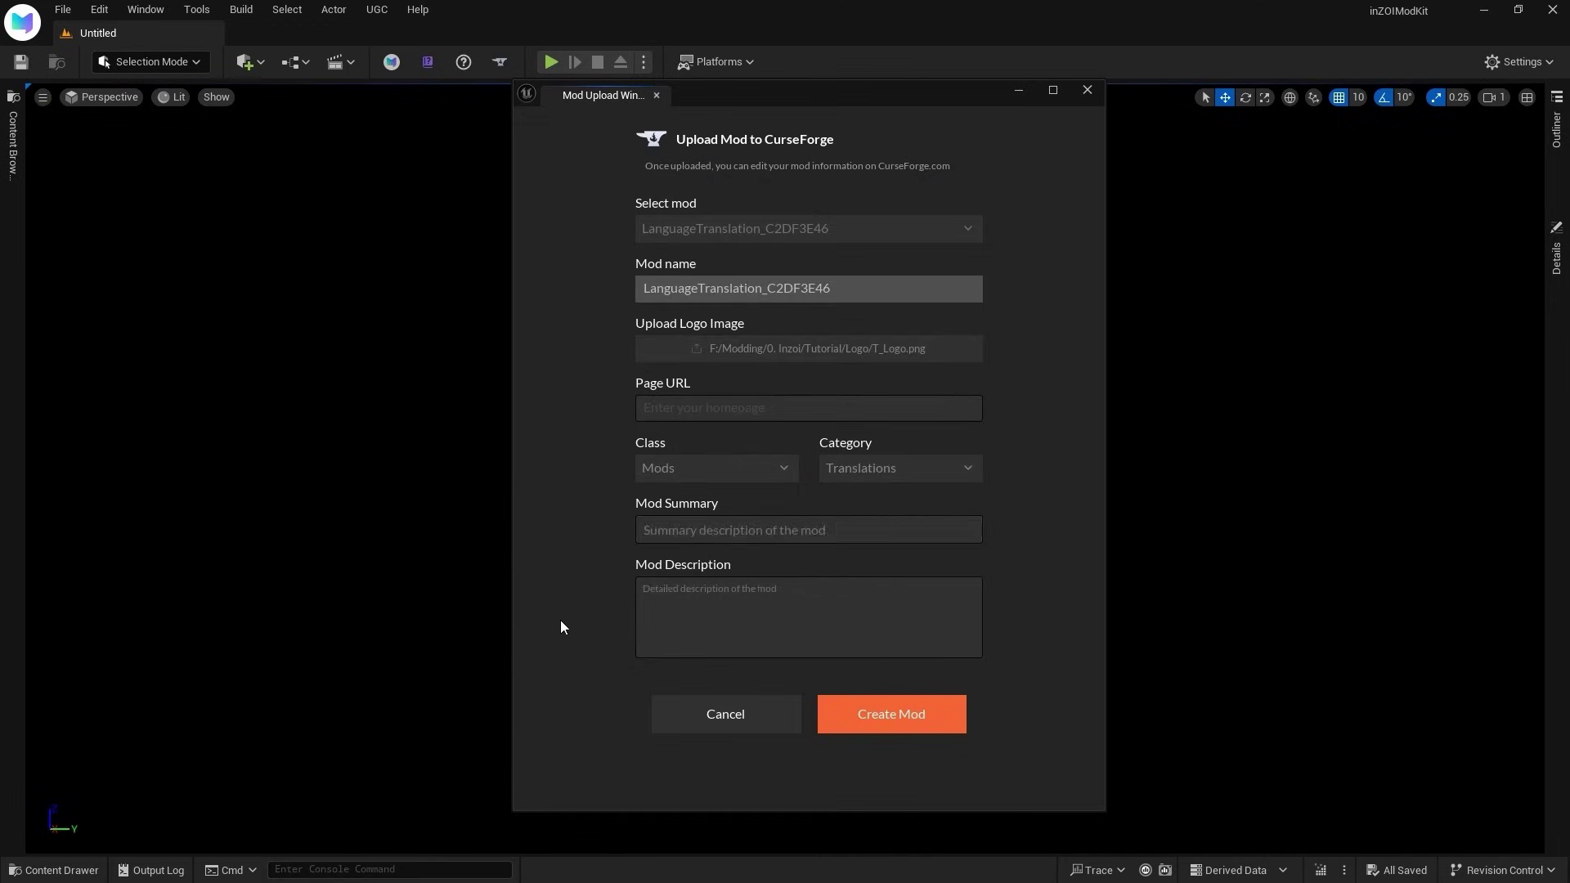